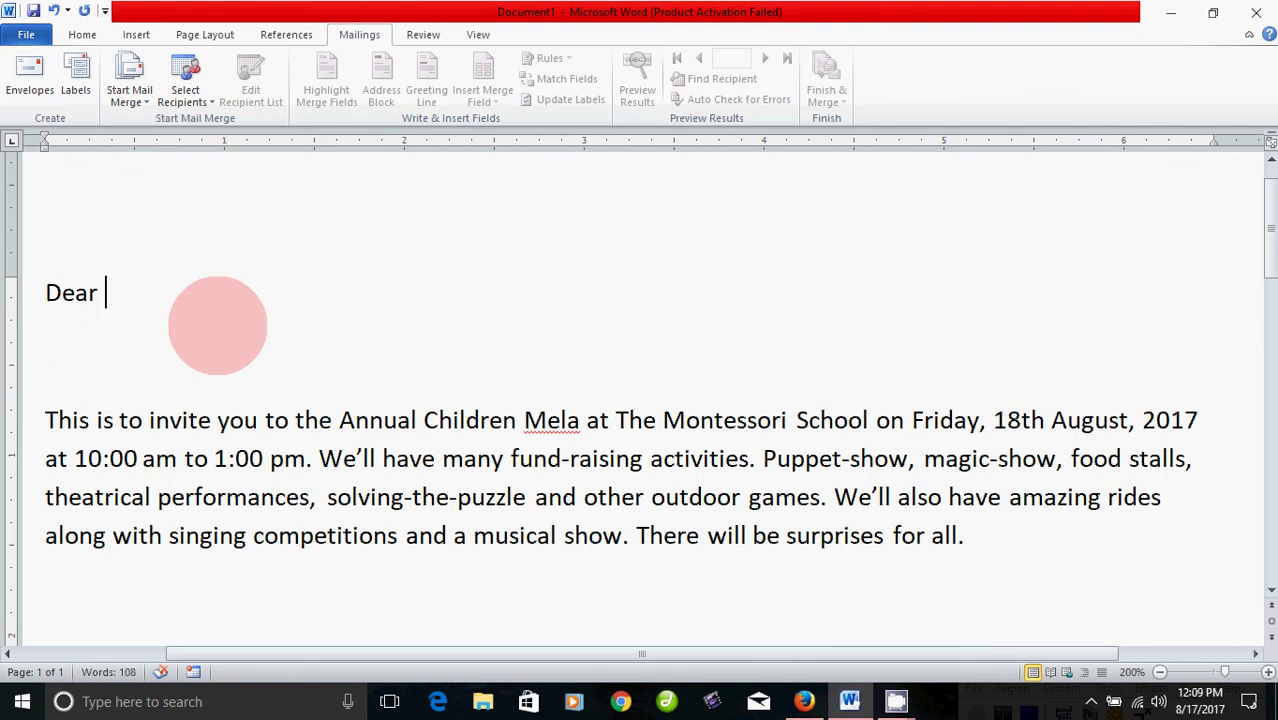
Insert blank lines above the 'Dear' greeting and put the cursor on the top empty line
scroll(217, 325, up, 1)
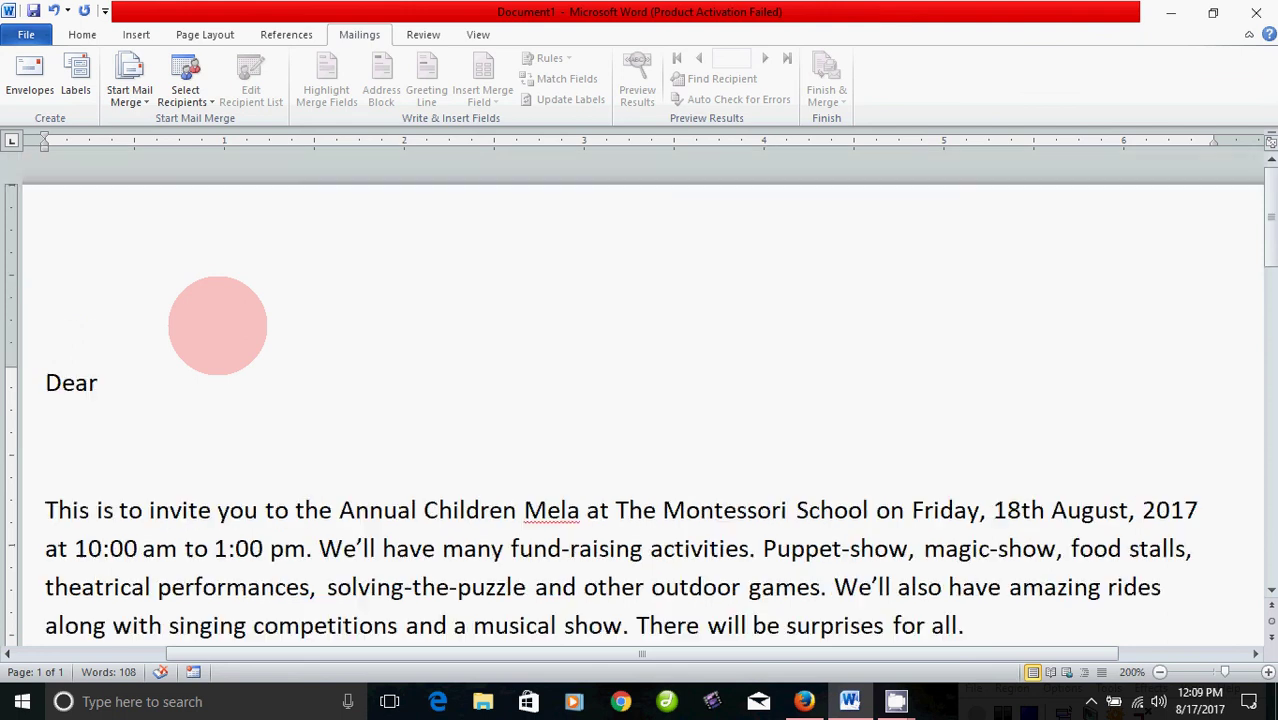
scroll(217, 325, down, 2)
scroll(217, 325, down, 1)
scroll(217, 325, down, 2)
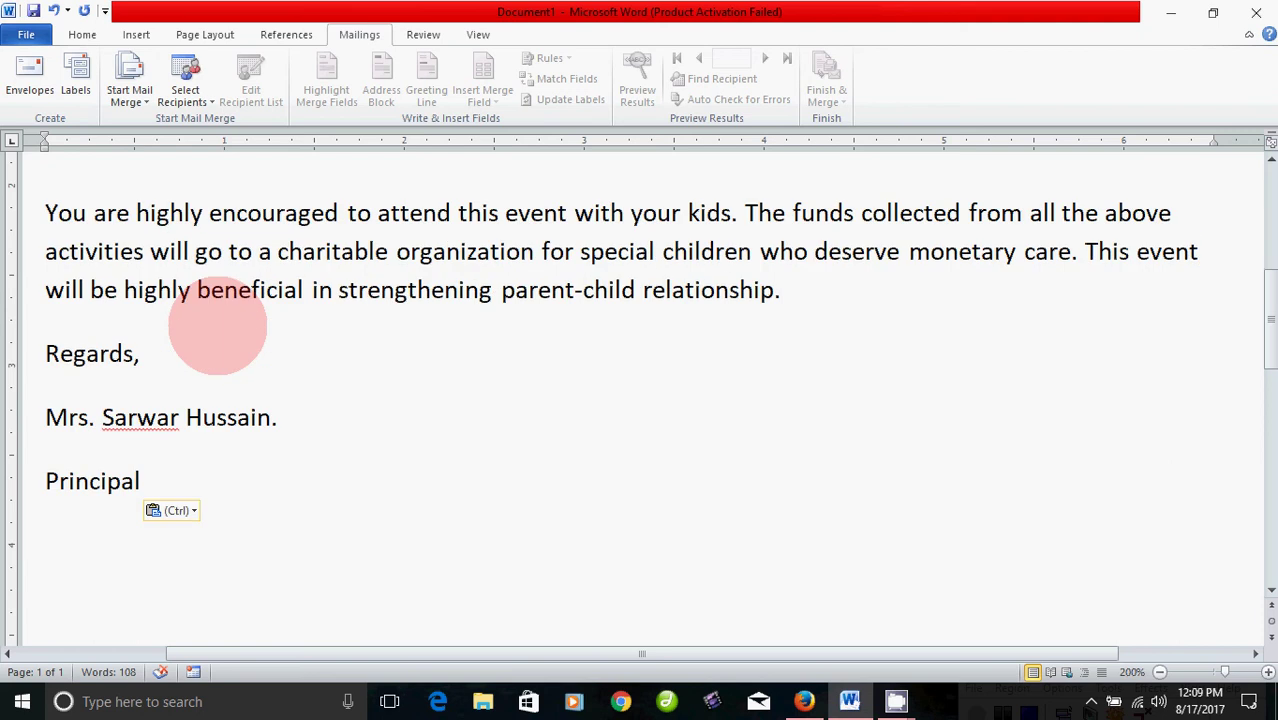
scroll(217, 325, up, 2)
scroll(217, 325, up, 2)
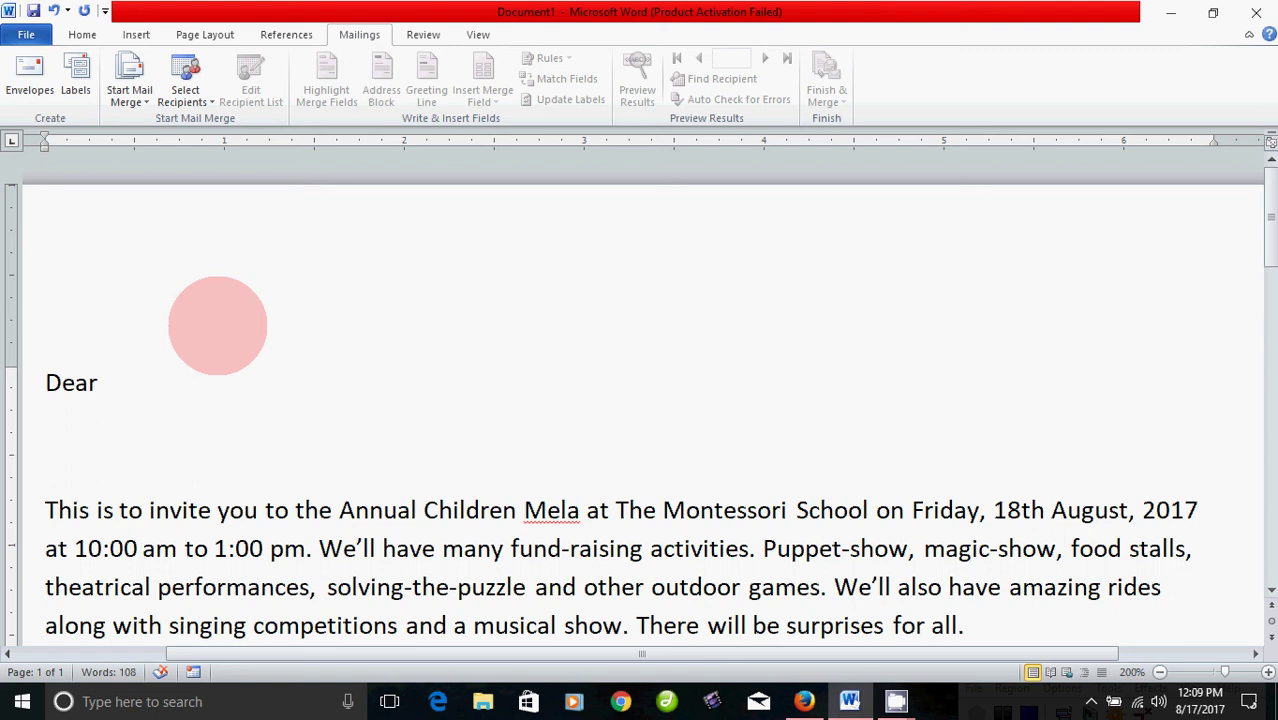
scroll(217, 325, down, 2)
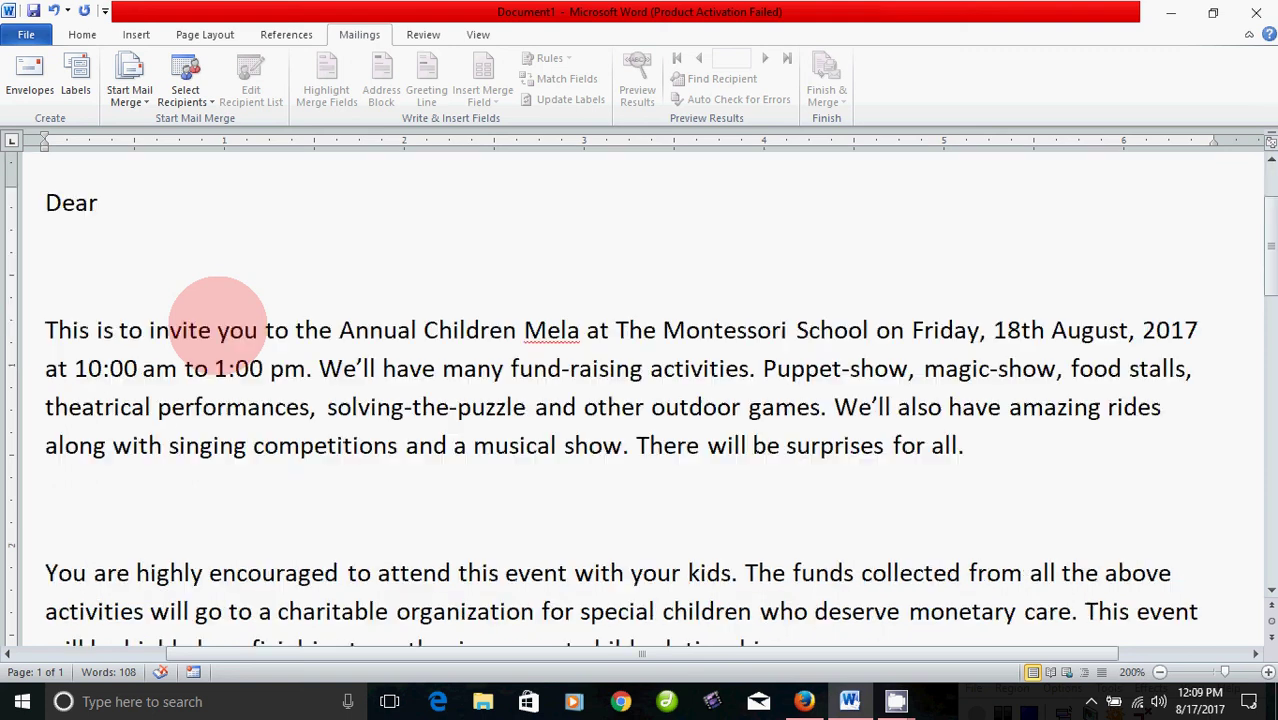
scroll(217, 325, down, 2)
scroll(217, 325, down, 3)
scroll(217, 325, down, 1)
scroll(217, 325, up, 1)
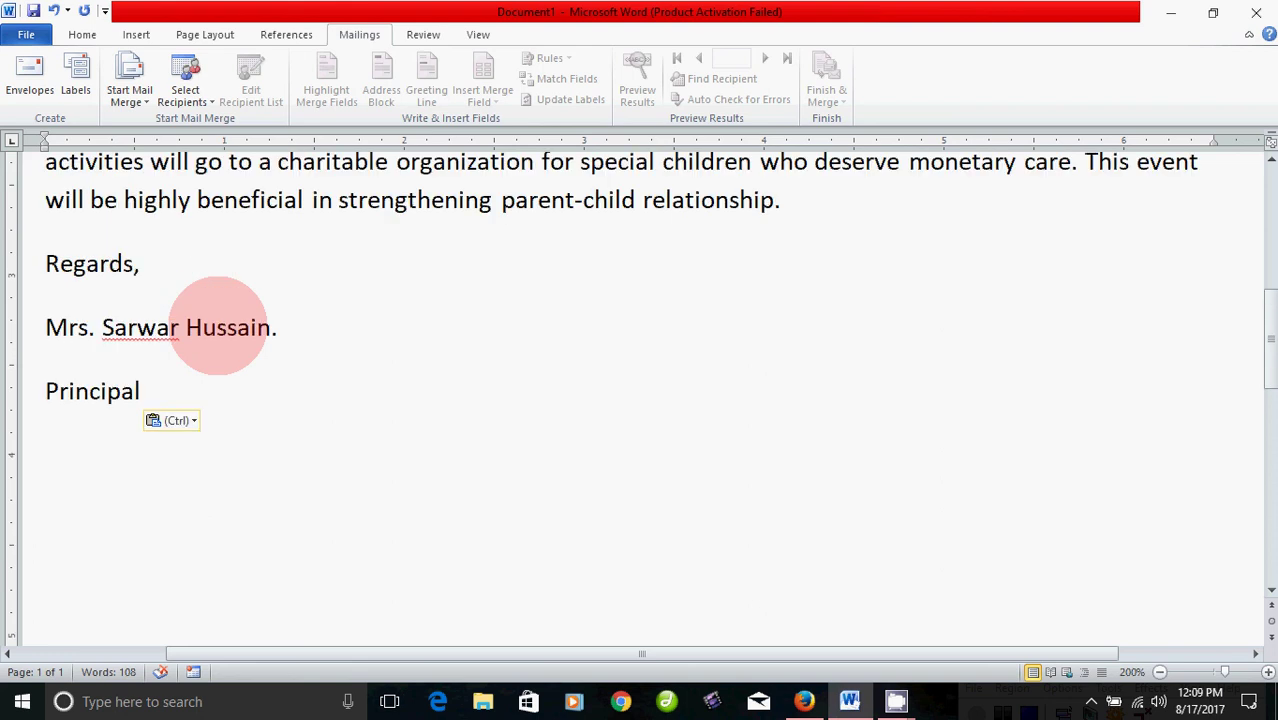
scroll(217, 325, up, 3)
scroll(217, 325, up, 3)
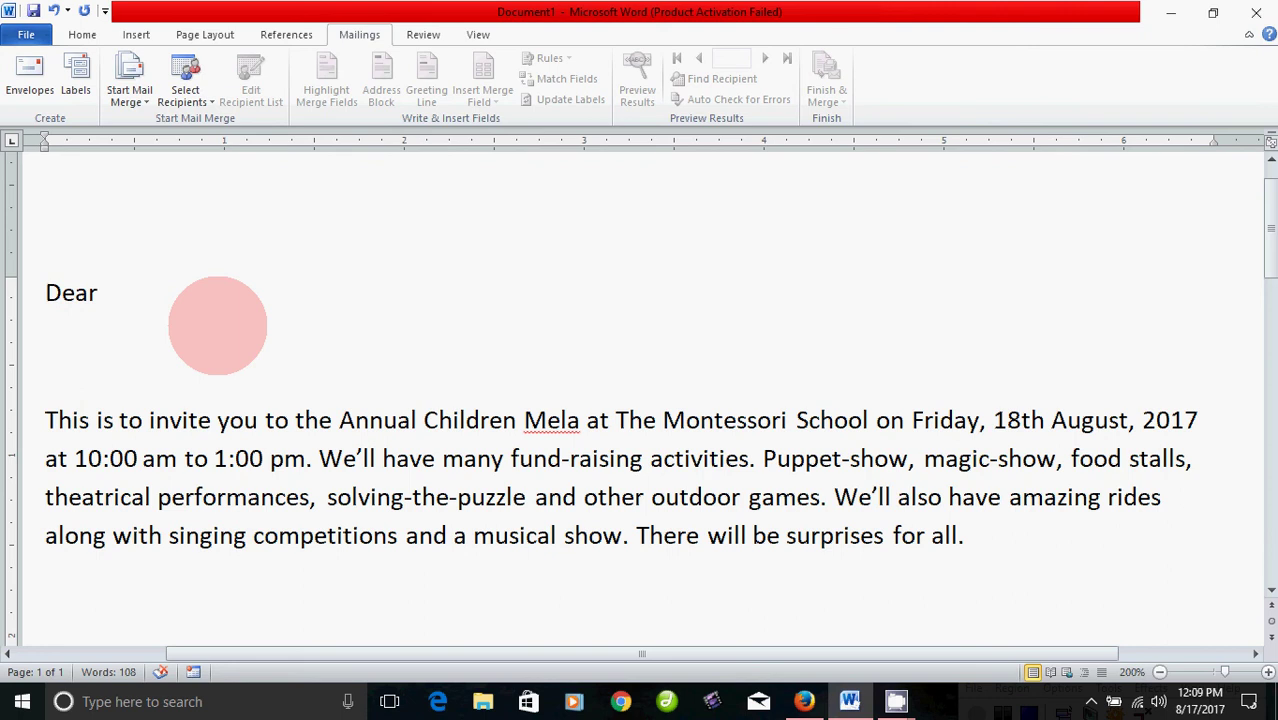
scroll(217, 325, down, 4)
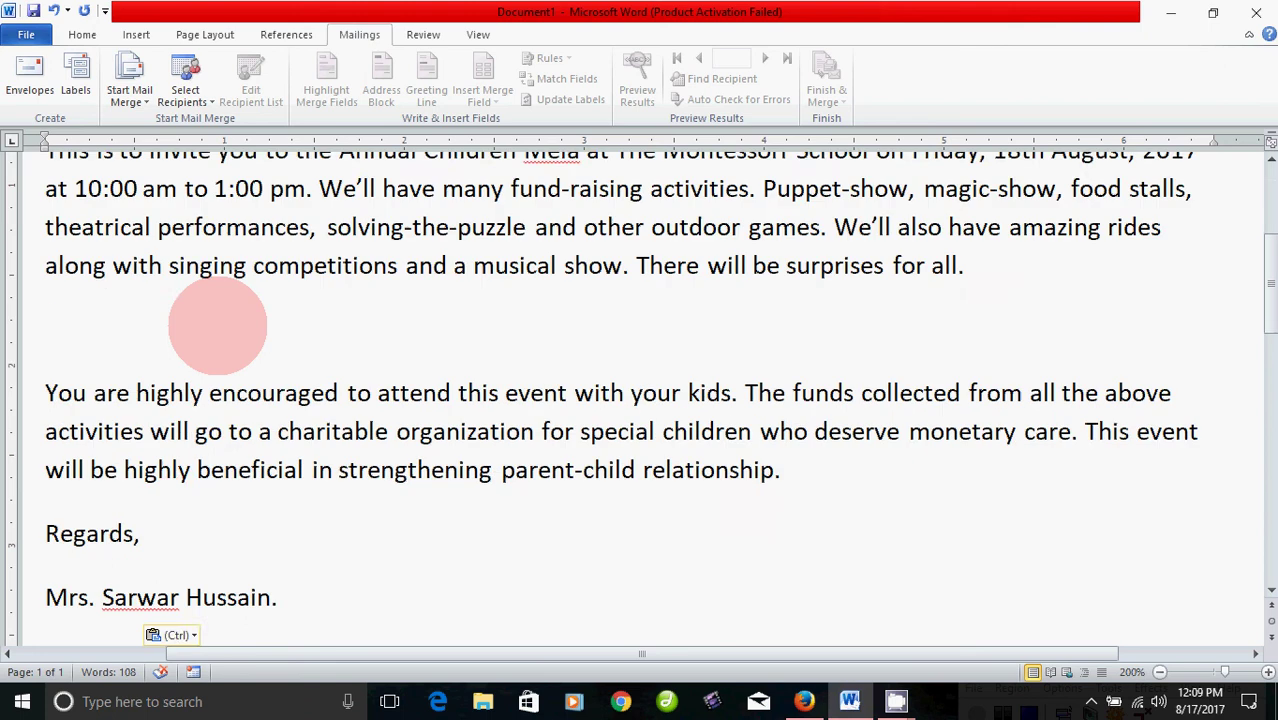
scroll(217, 325, down, 2)
scroll(217, 325, up, 2)
scroll(217, 325, up, 4)
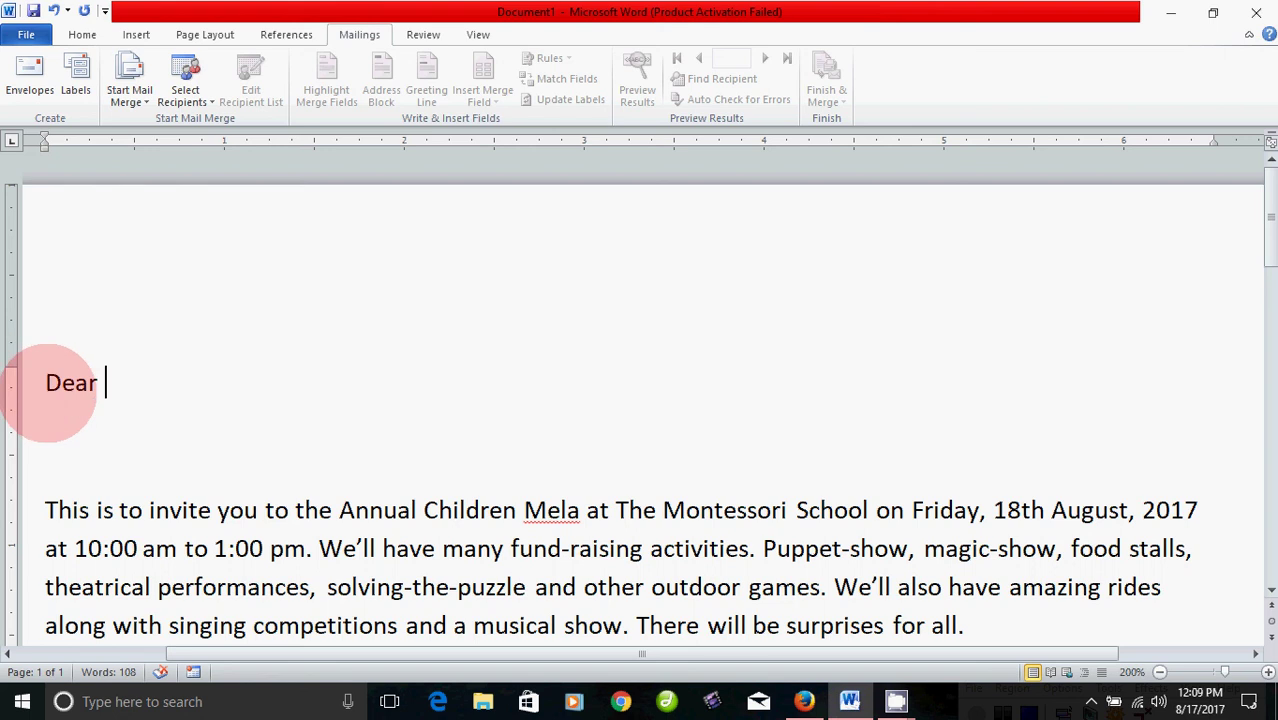
click(48, 385)
key(Return)
key(Return)
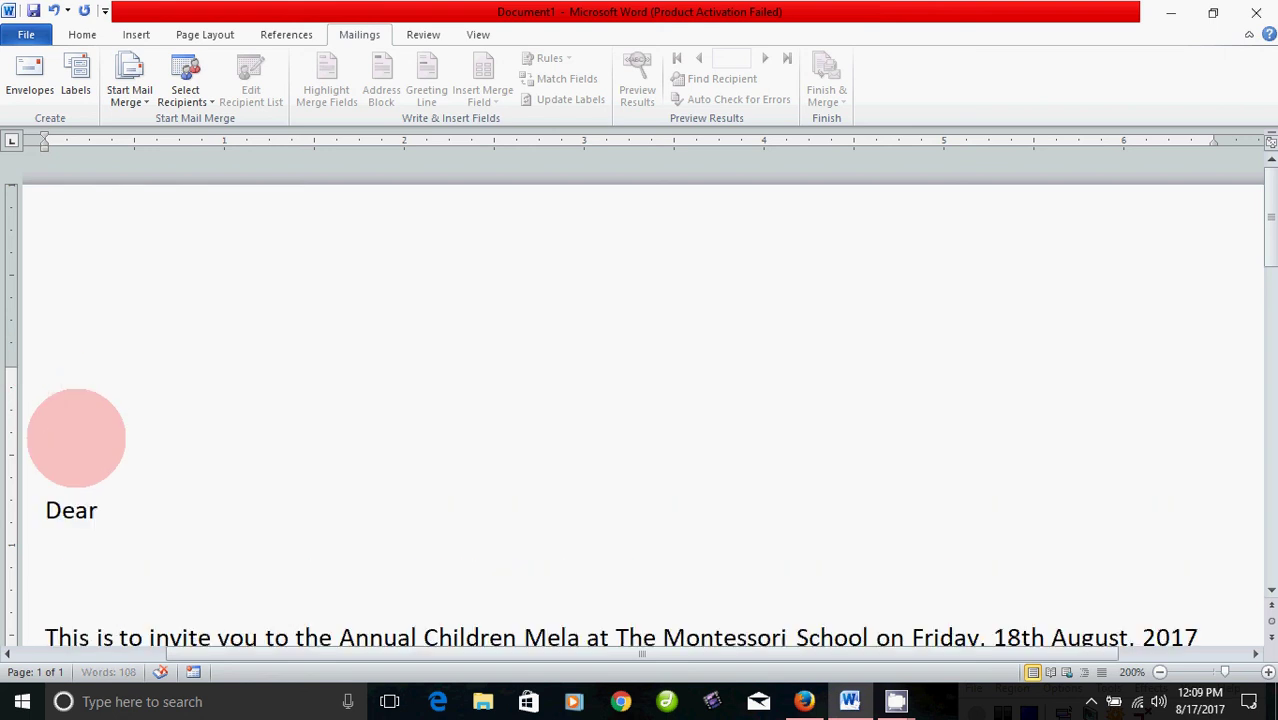
key(Return)
click(46, 383)
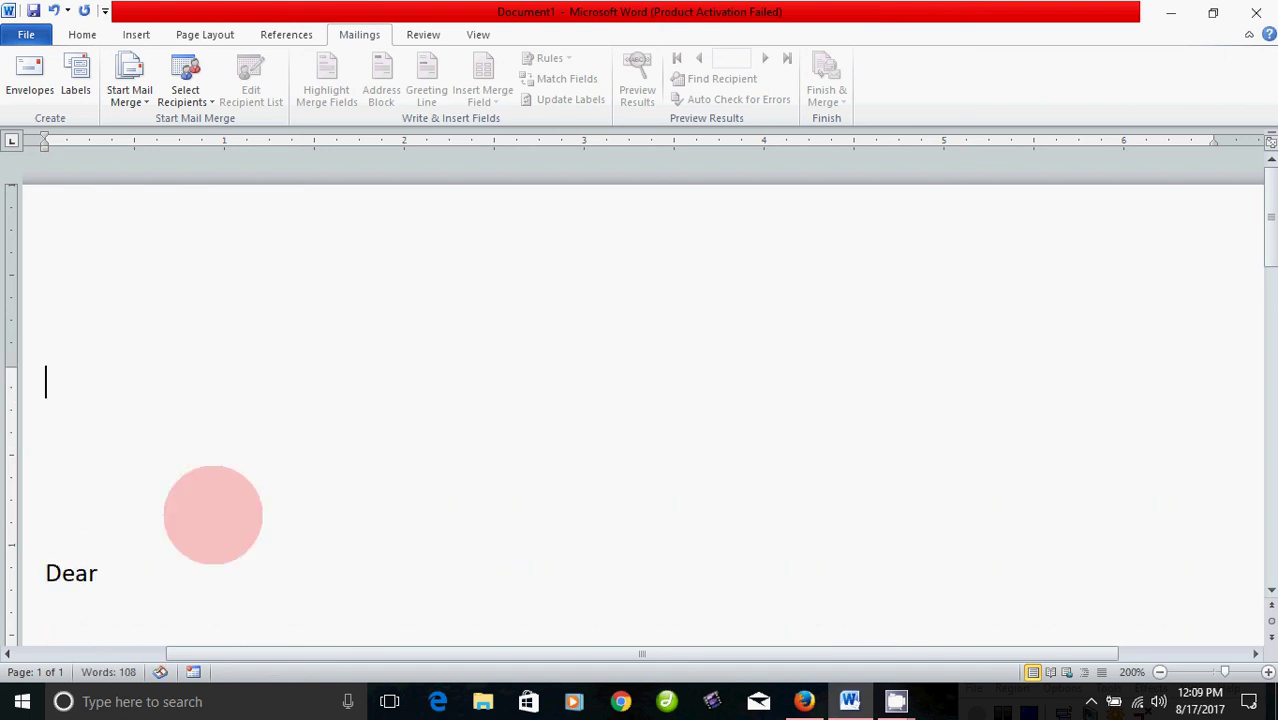
scroll(213, 513, down, 3)
scroll(213, 513, down, 2)
scroll(215, 513, down, 2)
scroll(215, 513, up, 1)
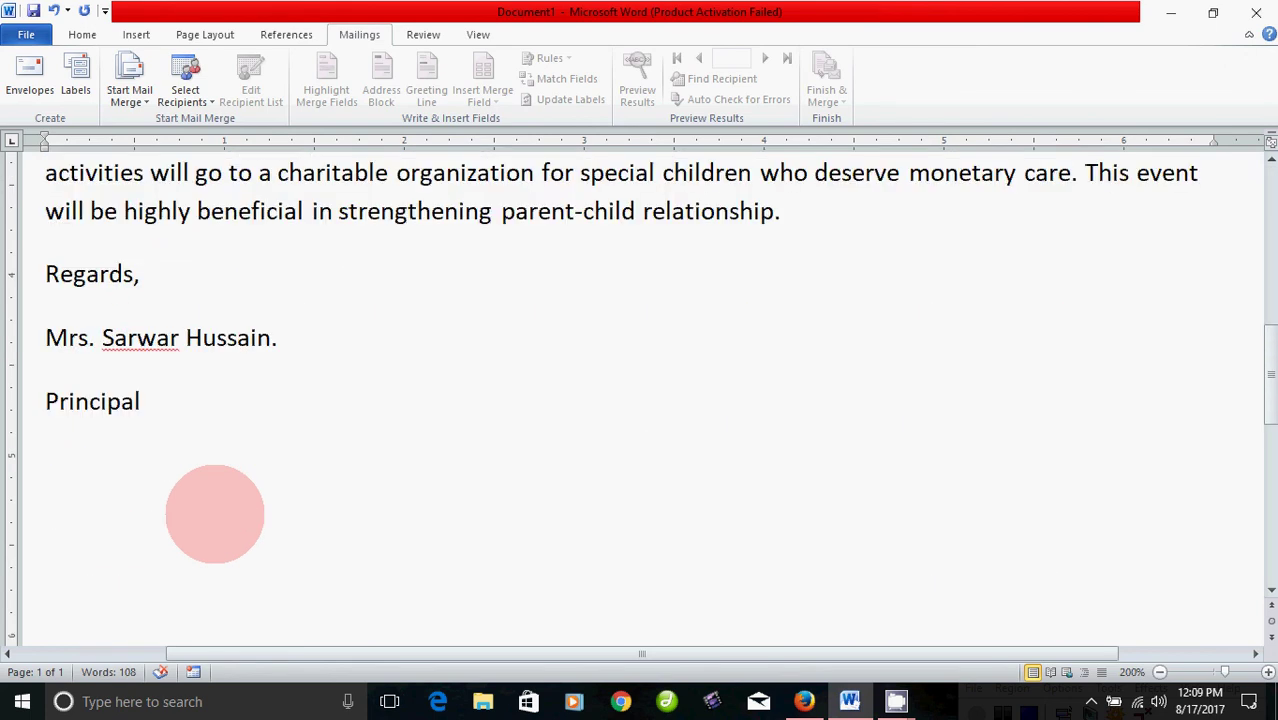
scroll(215, 513, up, 2)
scroll(215, 513, up, 3)
scroll(160, 365, up, 2)
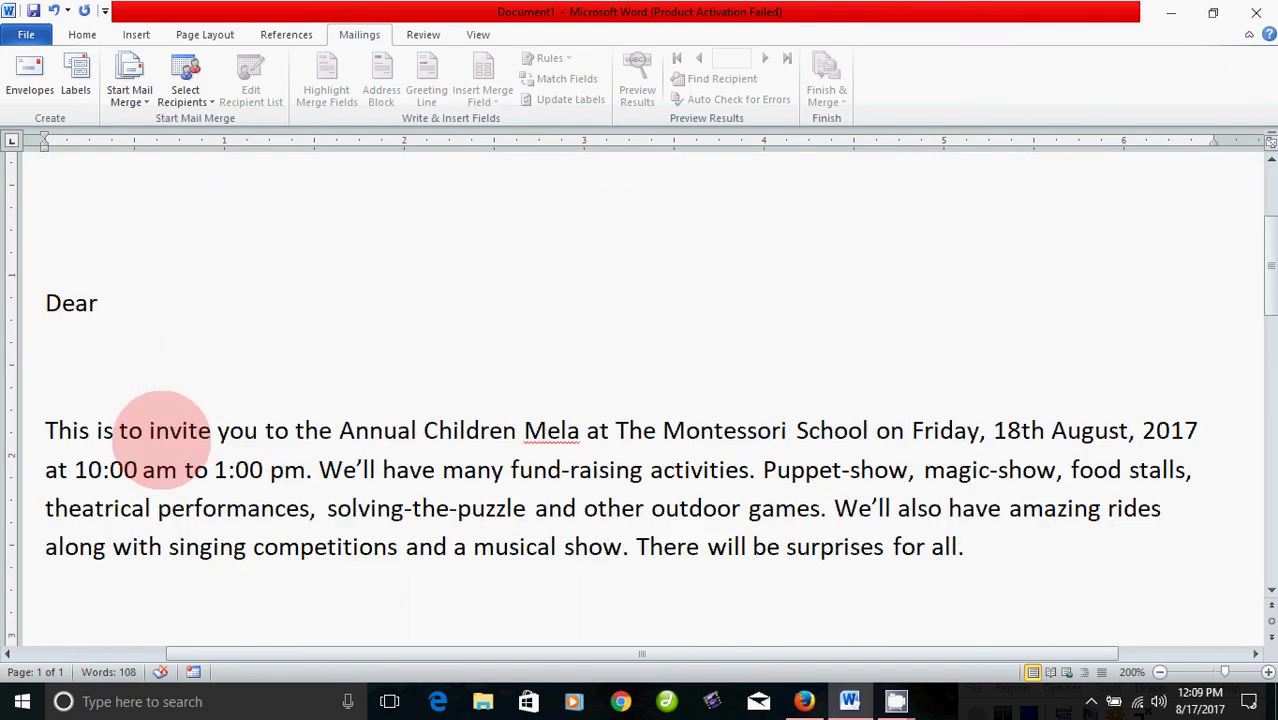
scroll(165, 420, up, 2)
scroll(86, 493, up, 1)
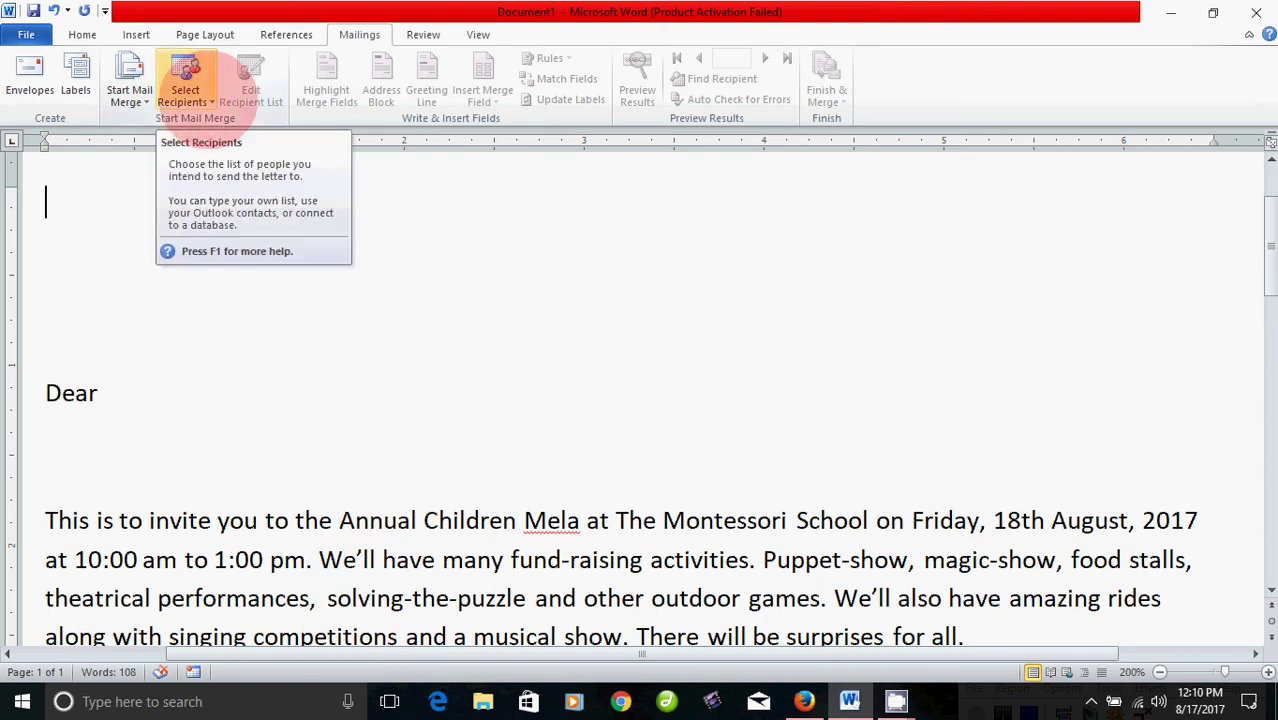
Begin a new recipient list with Type New List and bring up its column customisation
click(185, 80)
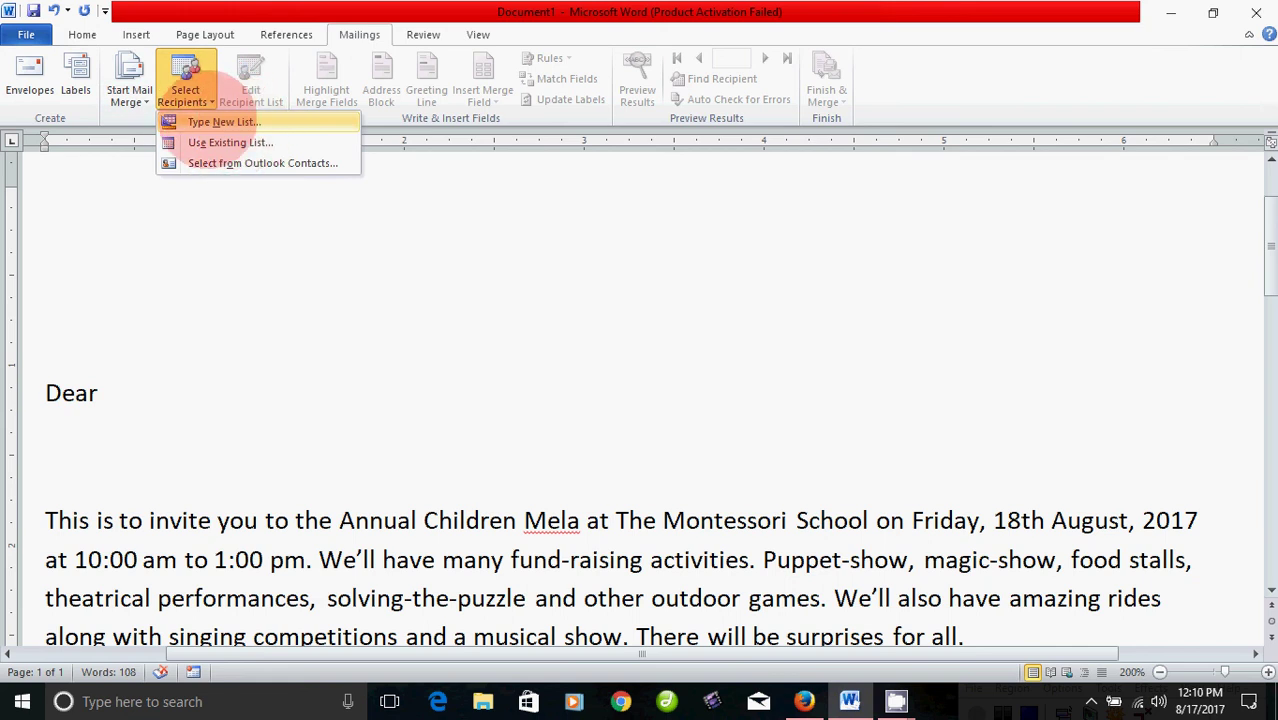
click(237, 123)
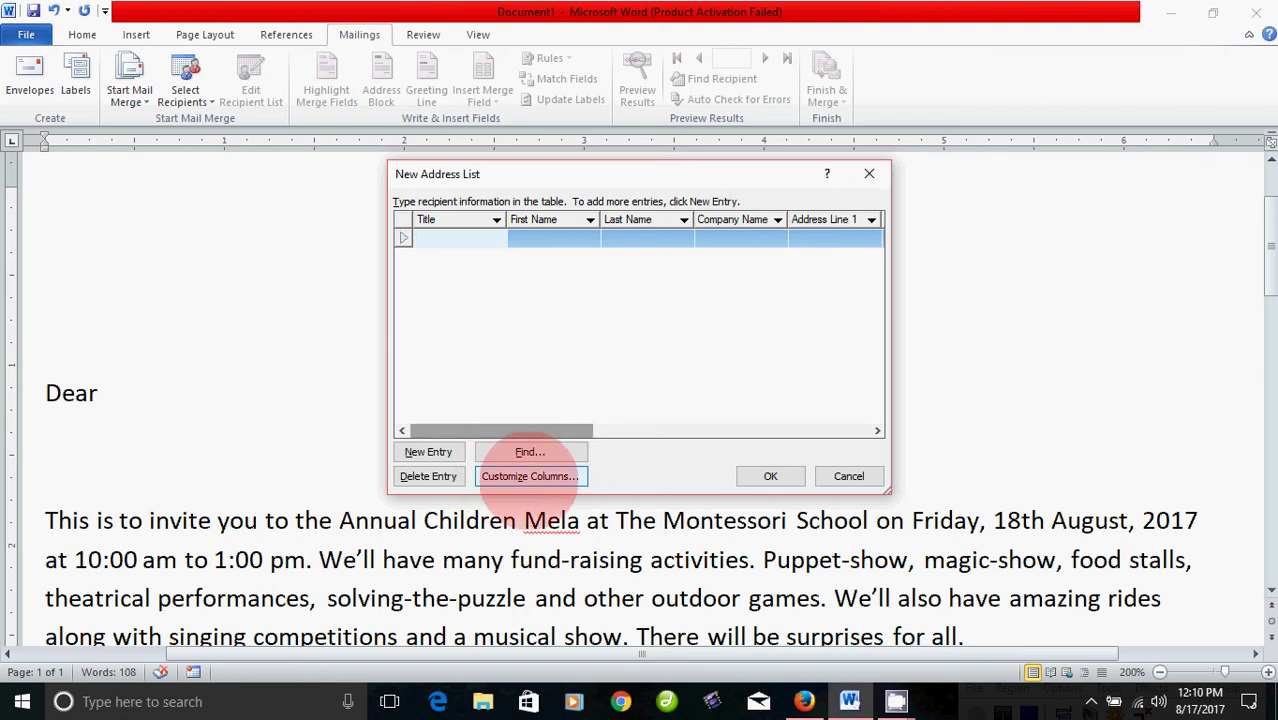
click(530, 472)
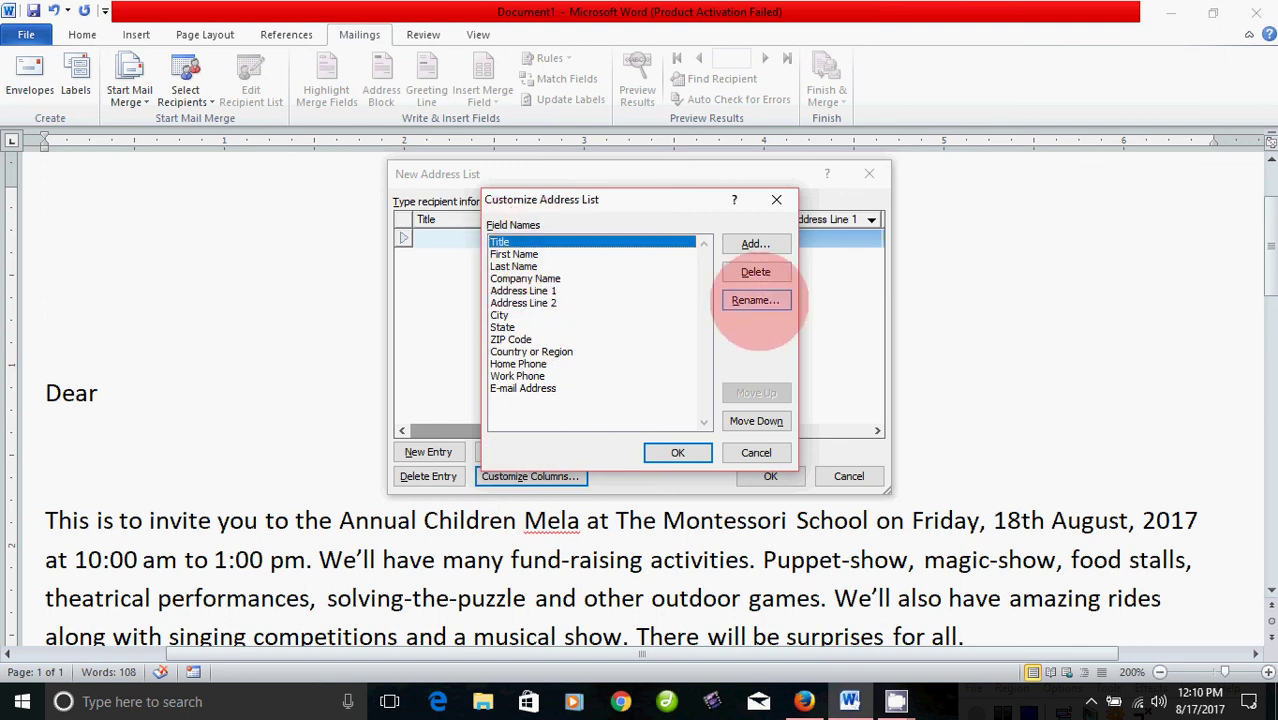
Rename the Title field to Name and First Name to Street
click(755, 300)
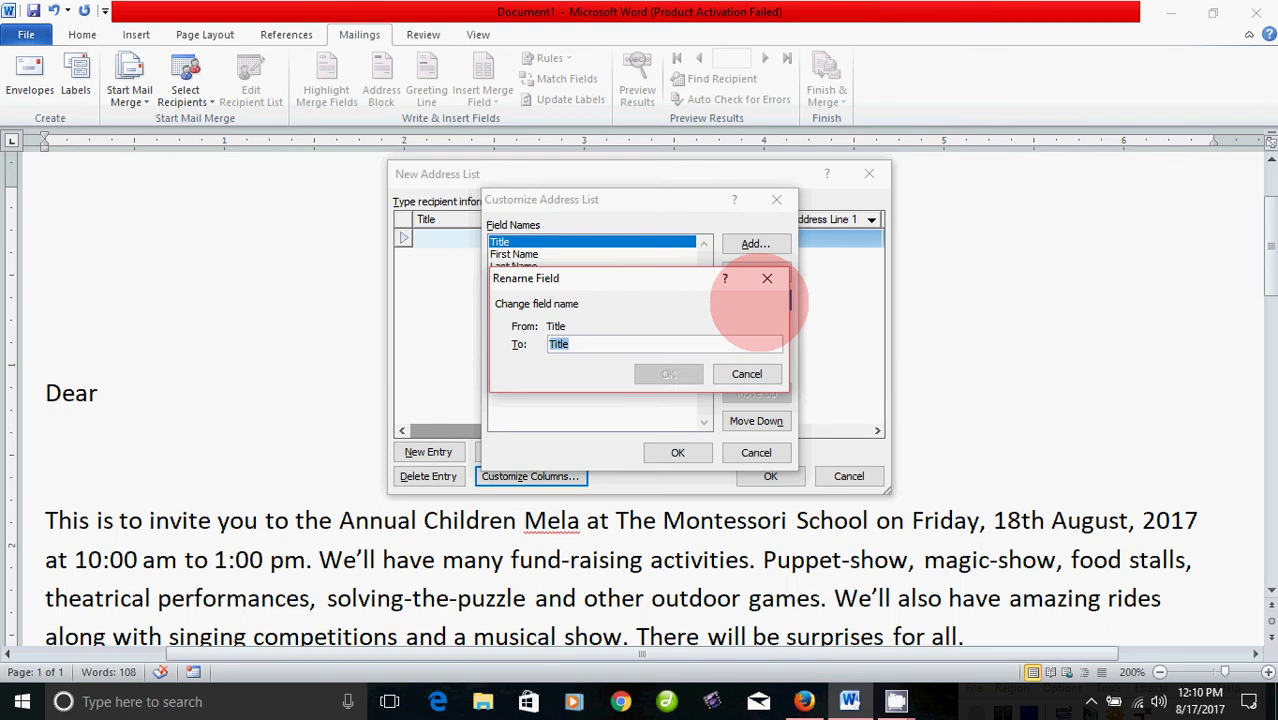
text(Name)
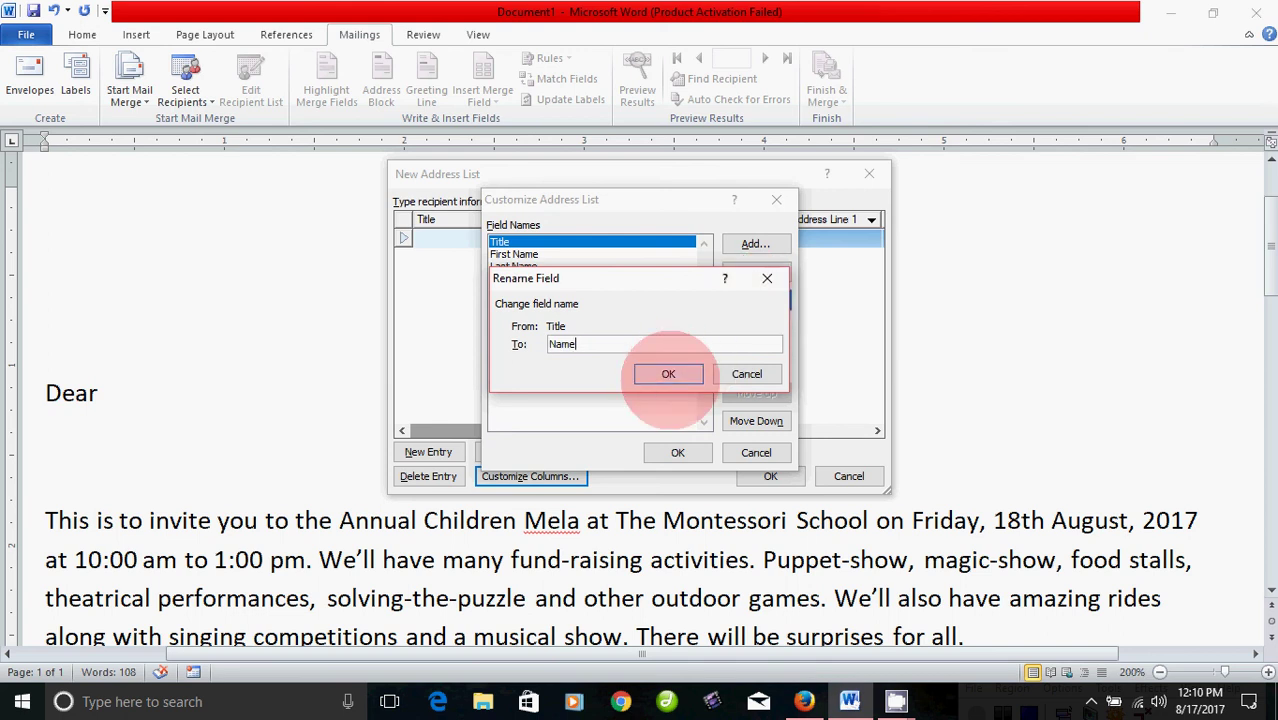
click(668, 374)
click(530, 254)
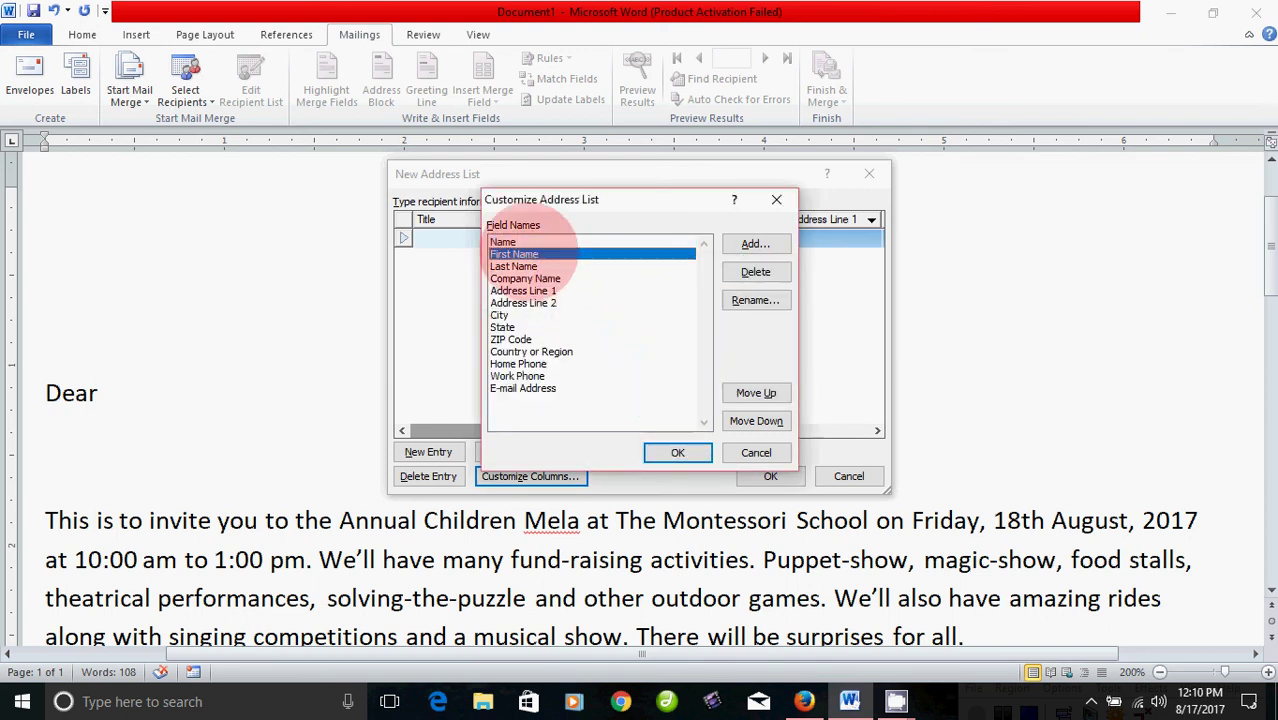
click(752, 300)
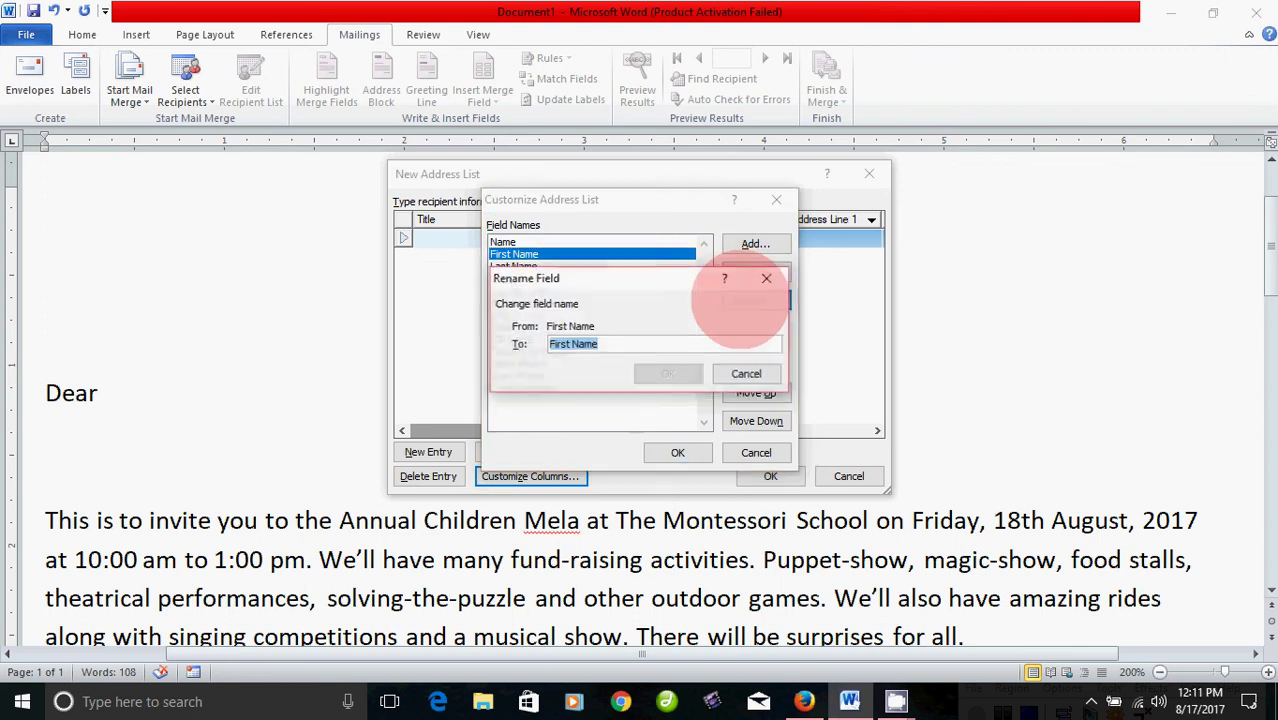
text(S)
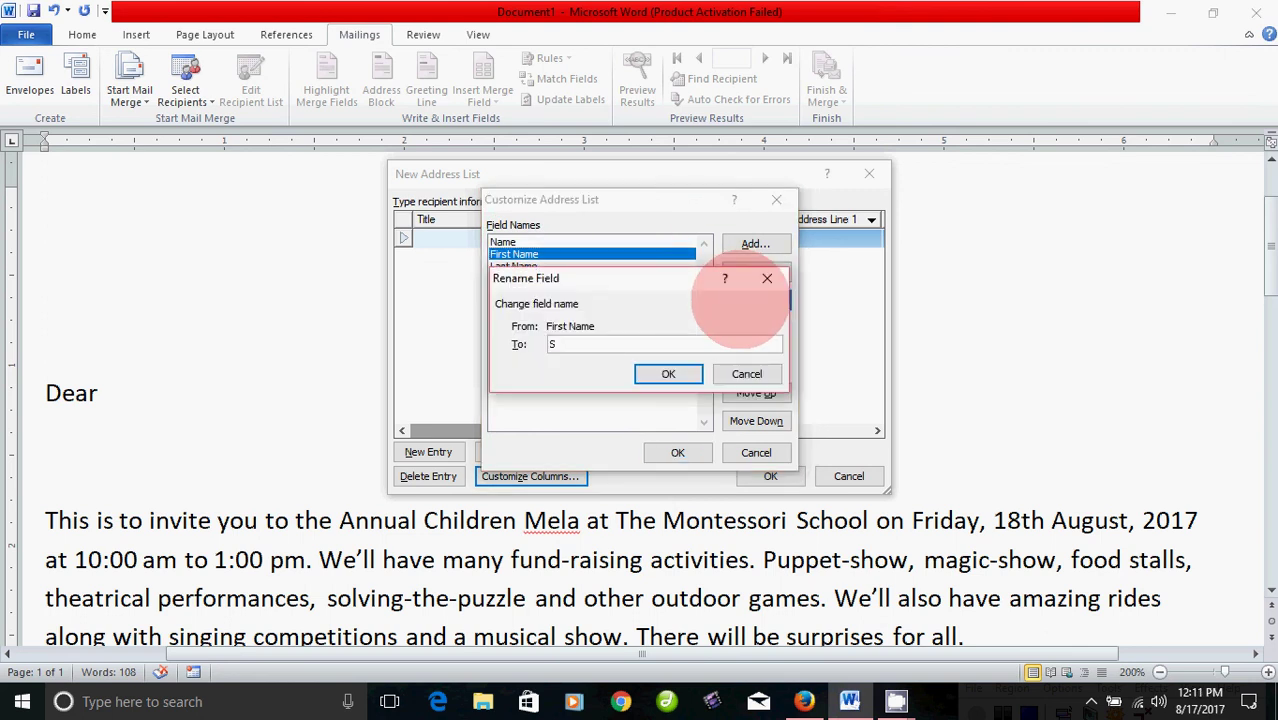
text(treet)
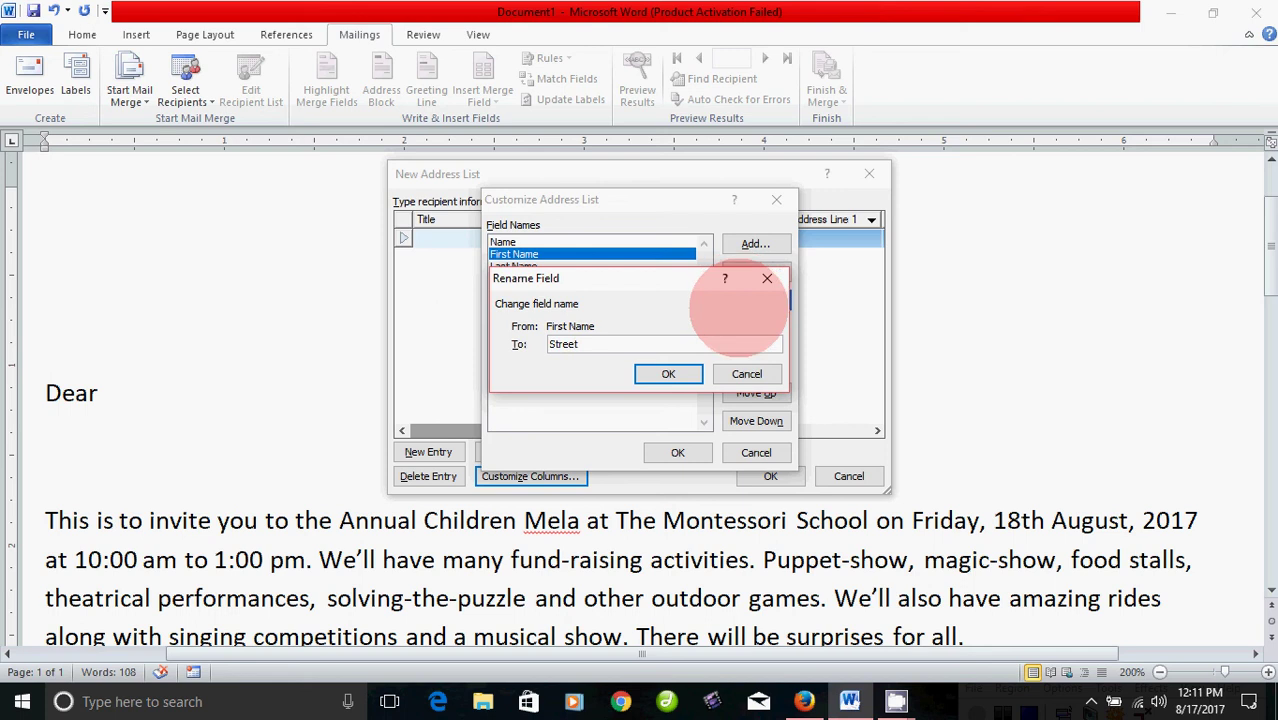
click(672, 374)
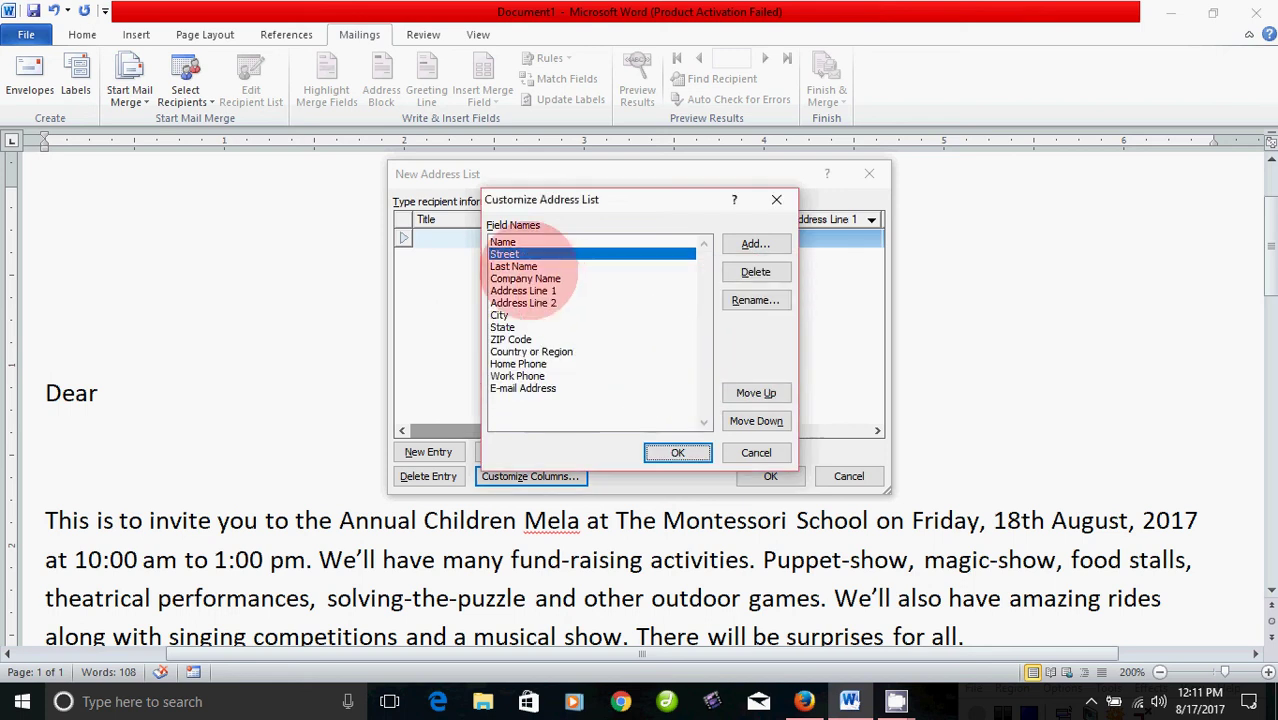
Rename the Last Name field to Place and Company Name to Taluk
click(540, 266)
click(754, 300)
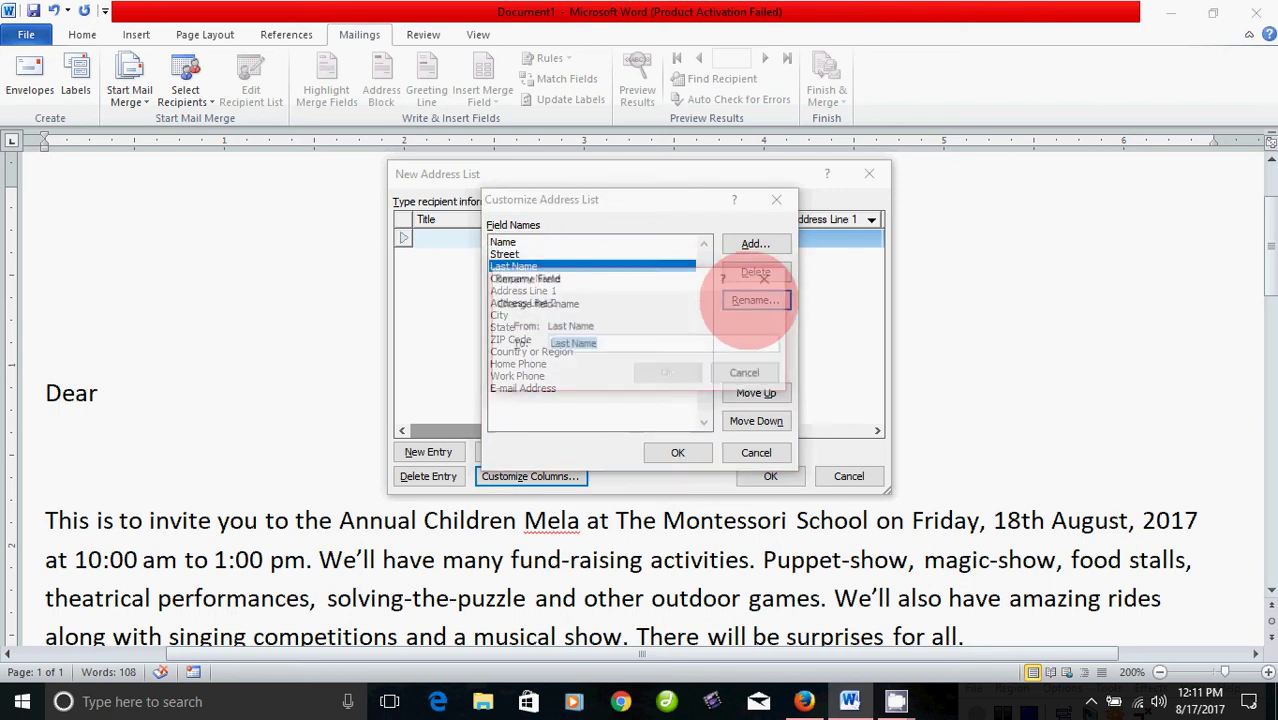
text(Place)
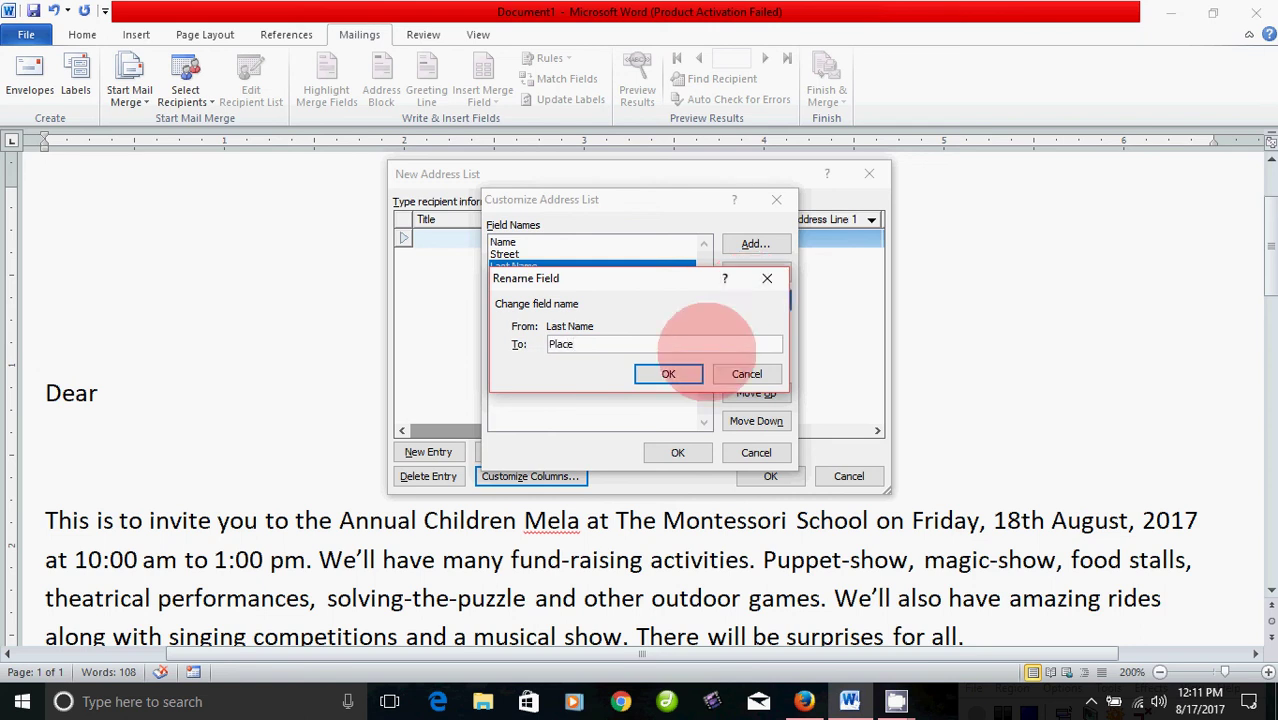
click(668, 373)
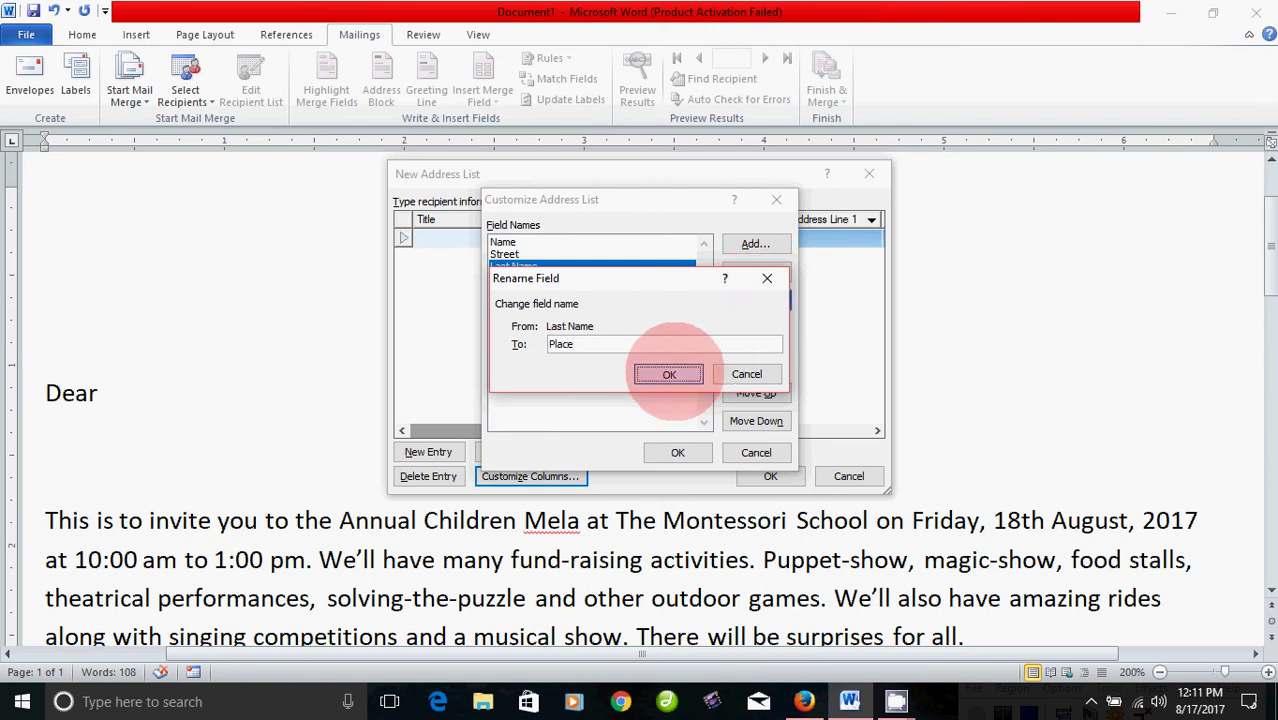
click(524, 278)
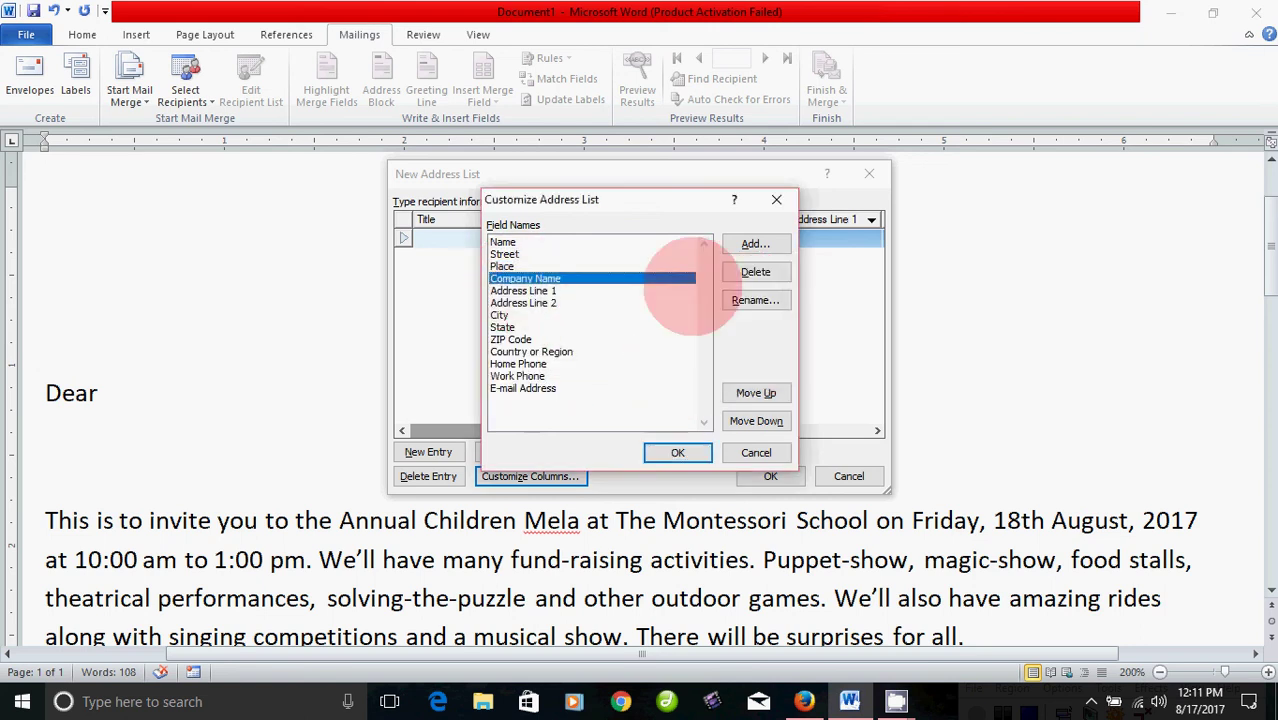
click(752, 300)
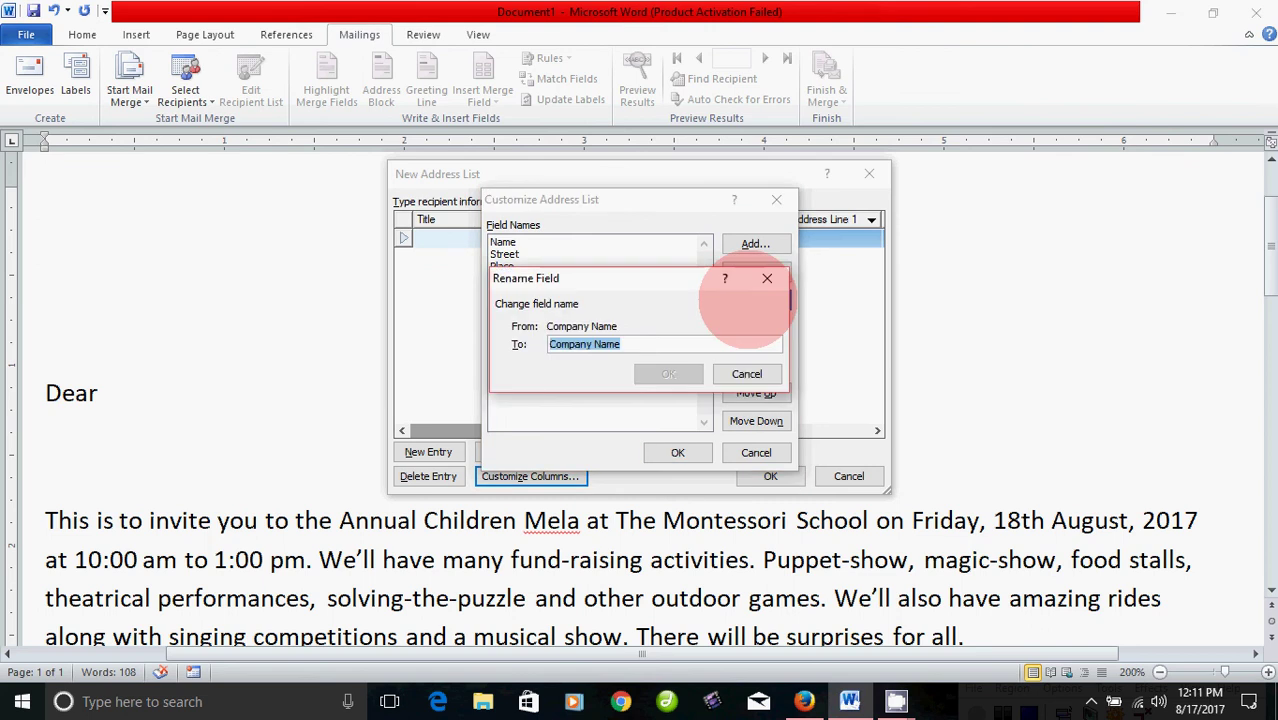
text(Taluk)
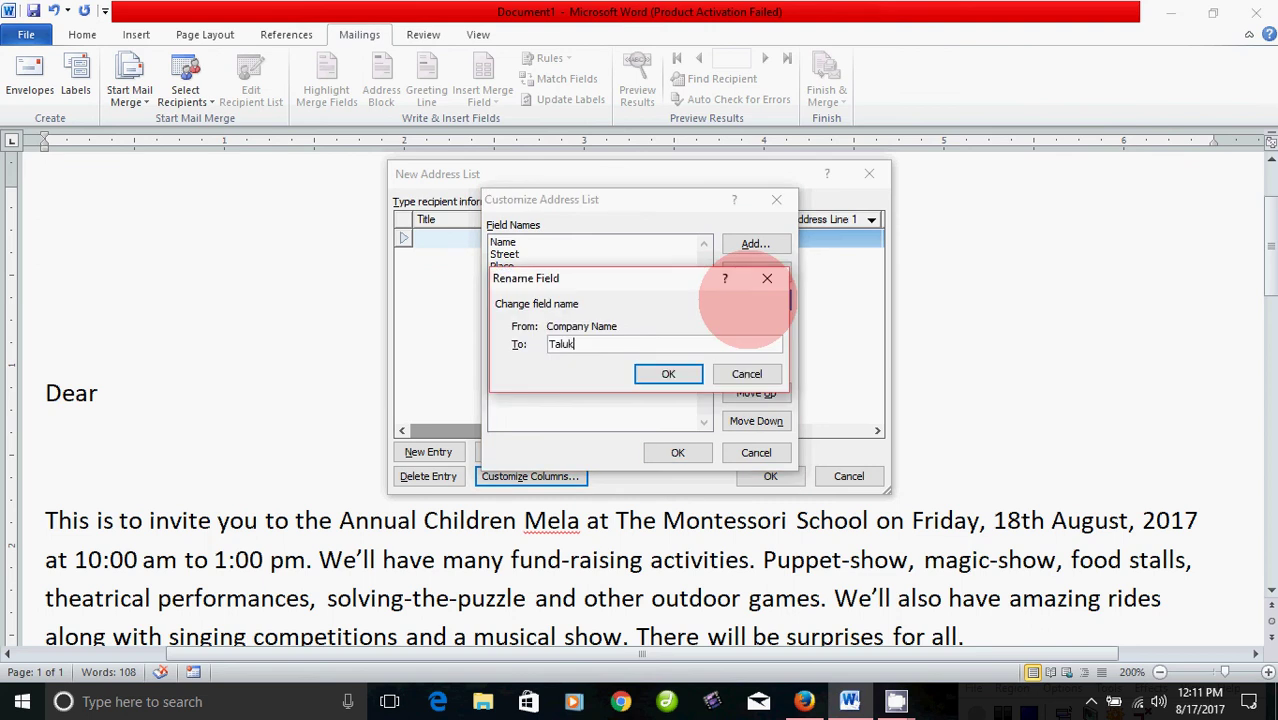
click(668, 373)
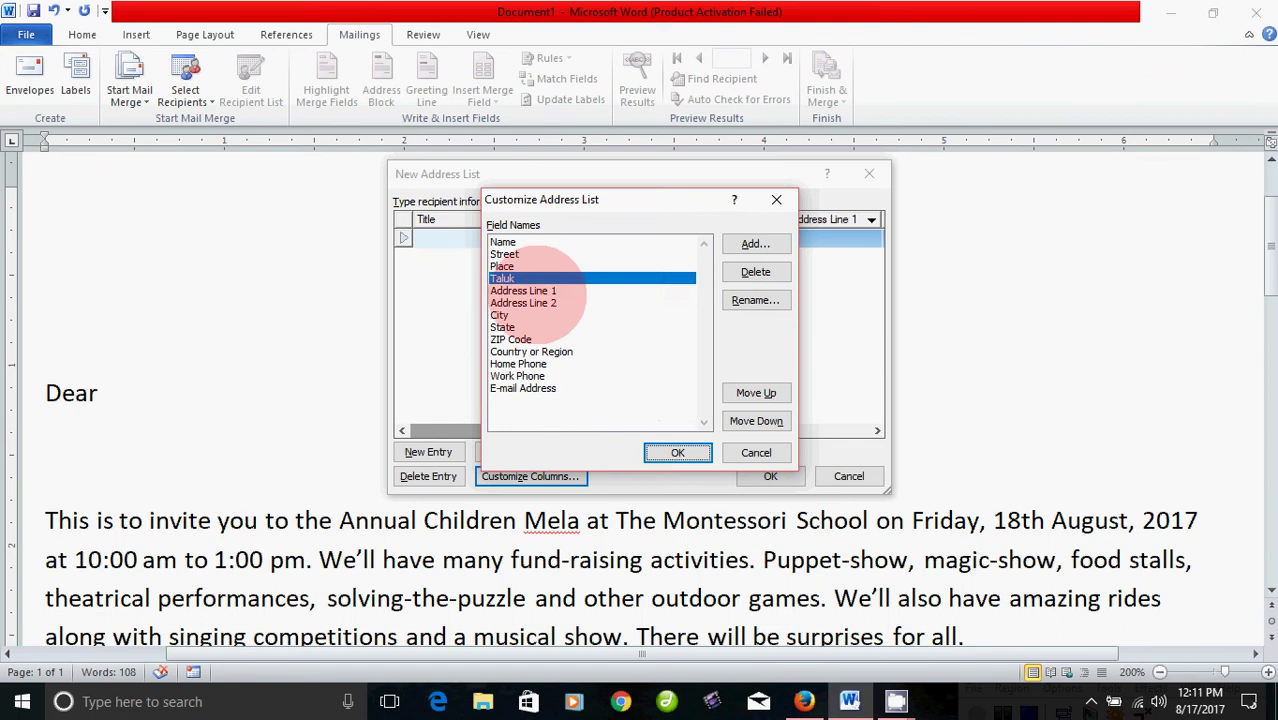
Change the Address Line 1 field's name to District and Address Line 2's to Pincode
click(530, 290)
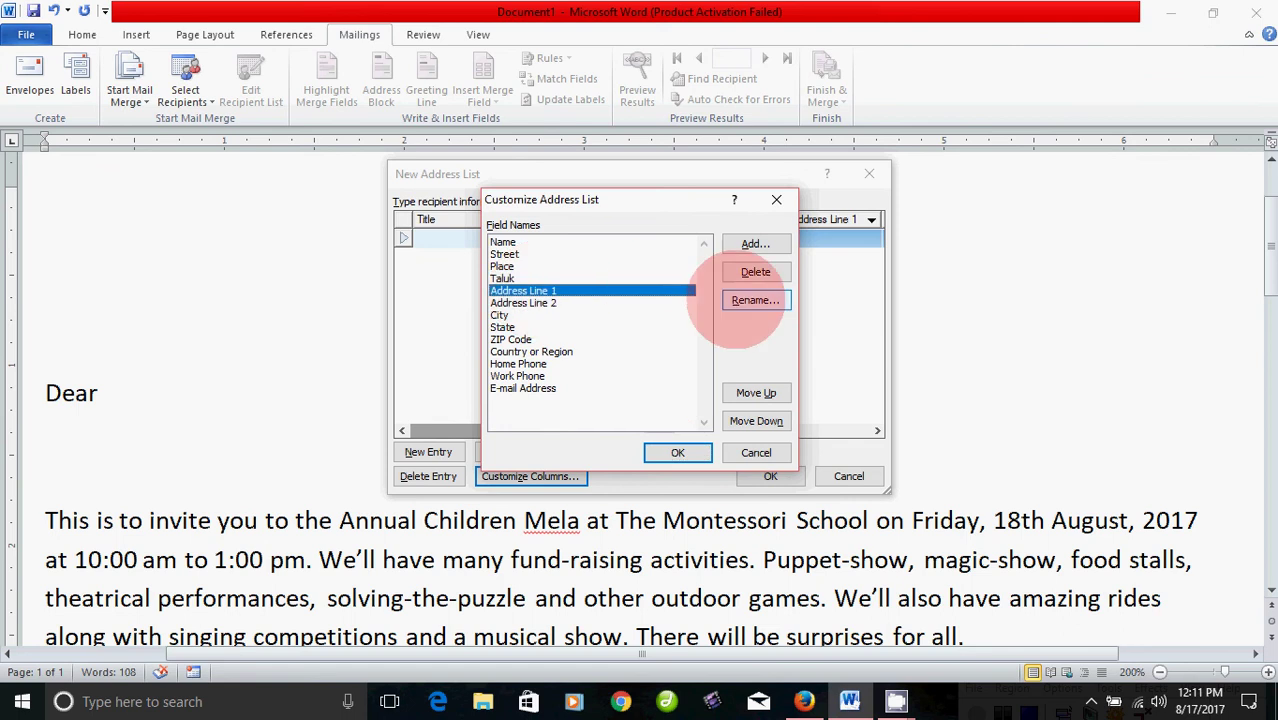
click(742, 300)
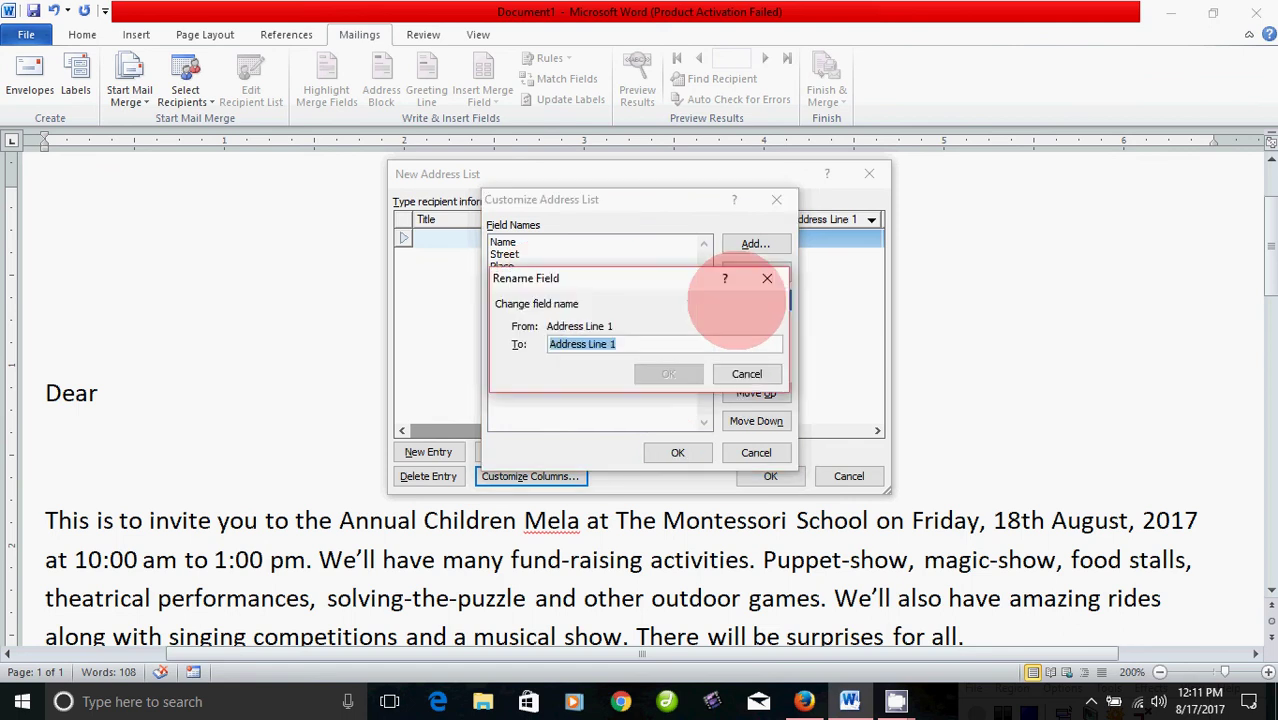
text(District)
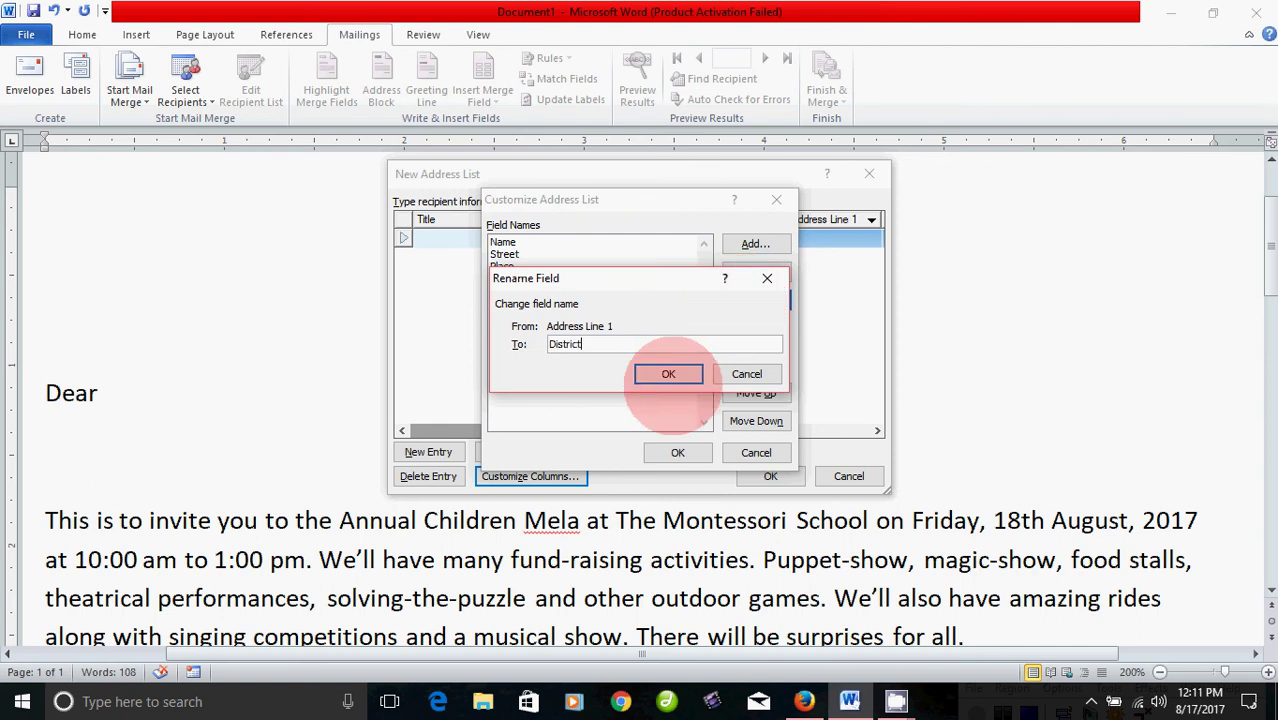
click(668, 373)
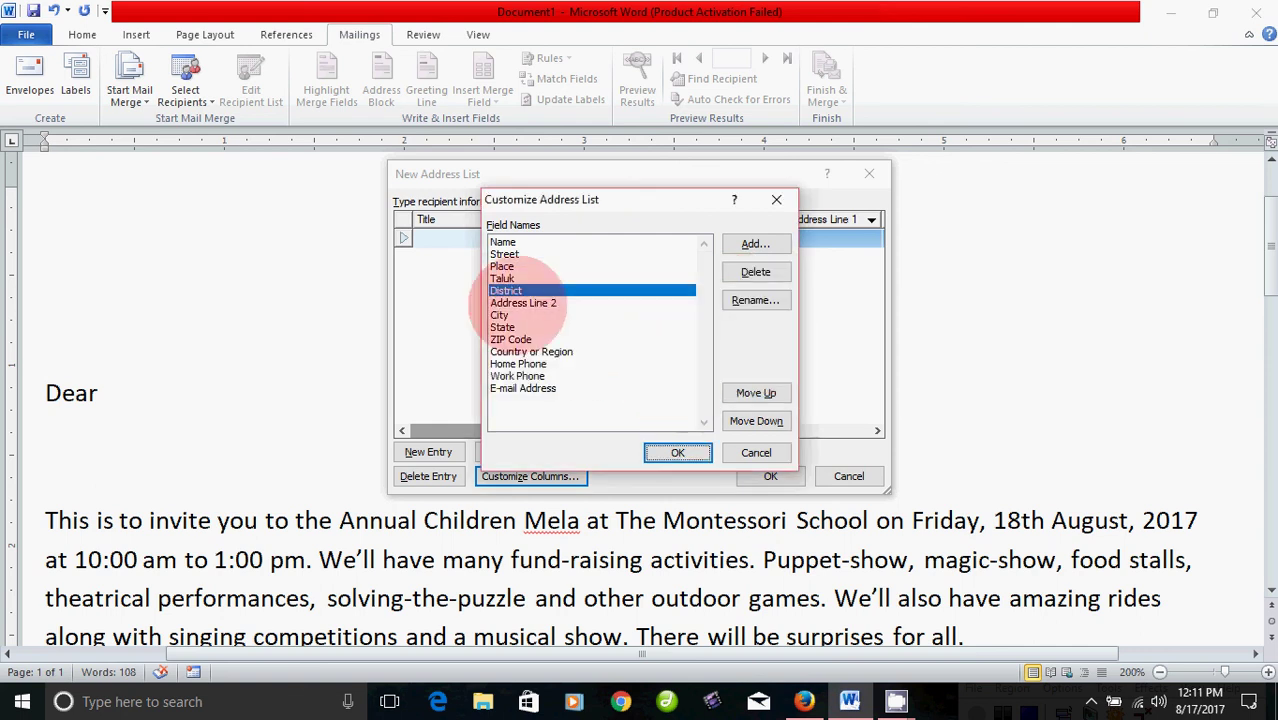
click(538, 300)
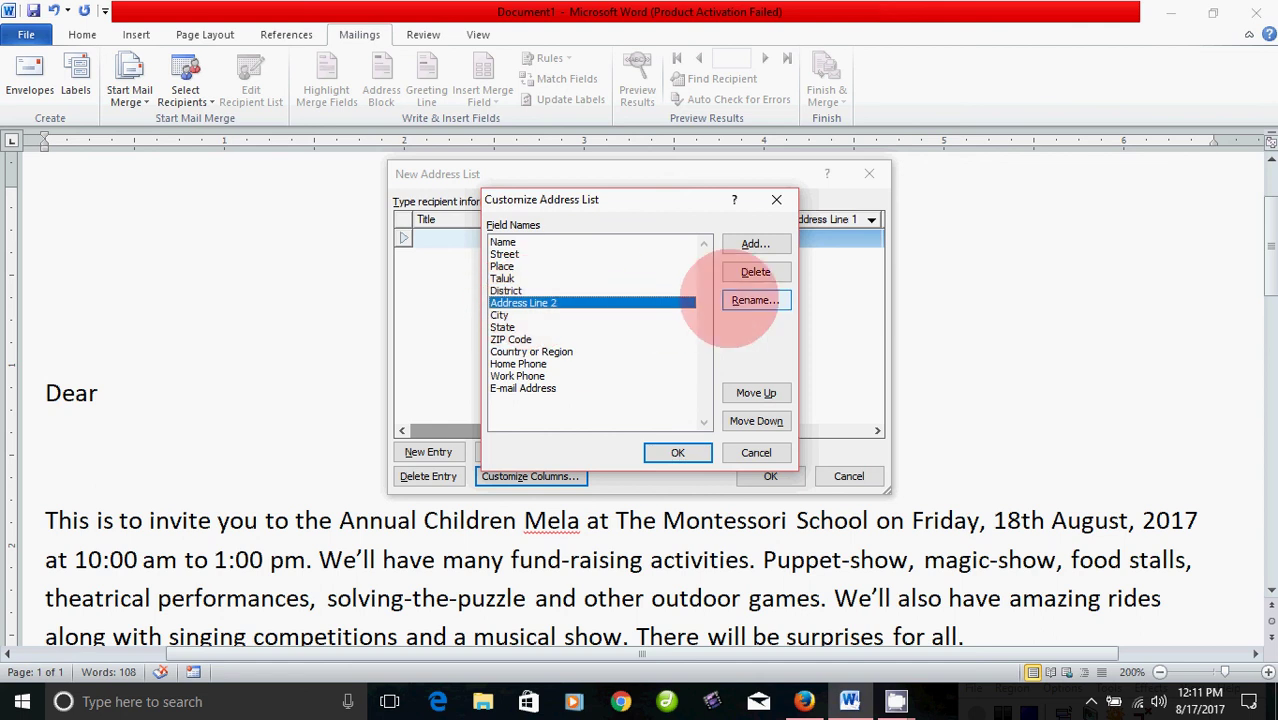
click(755, 300)
text(p)
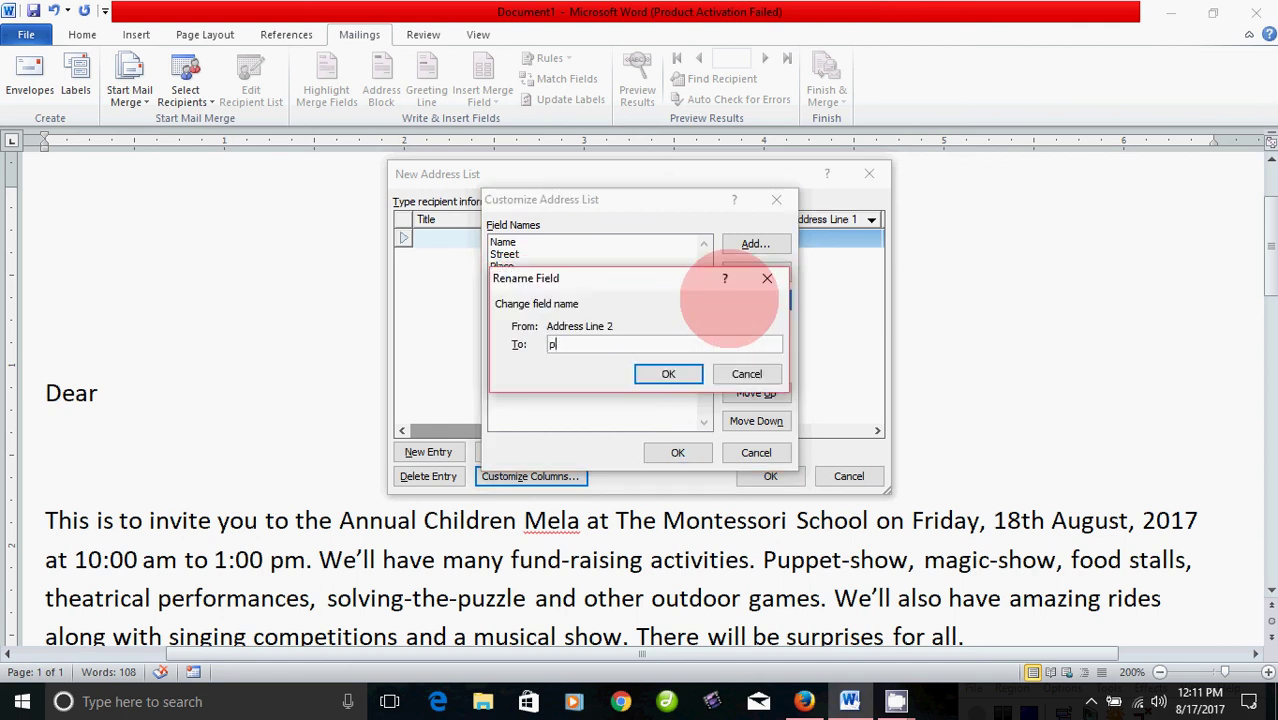
key(BackSpace)
text(Pinc)
text(ode)
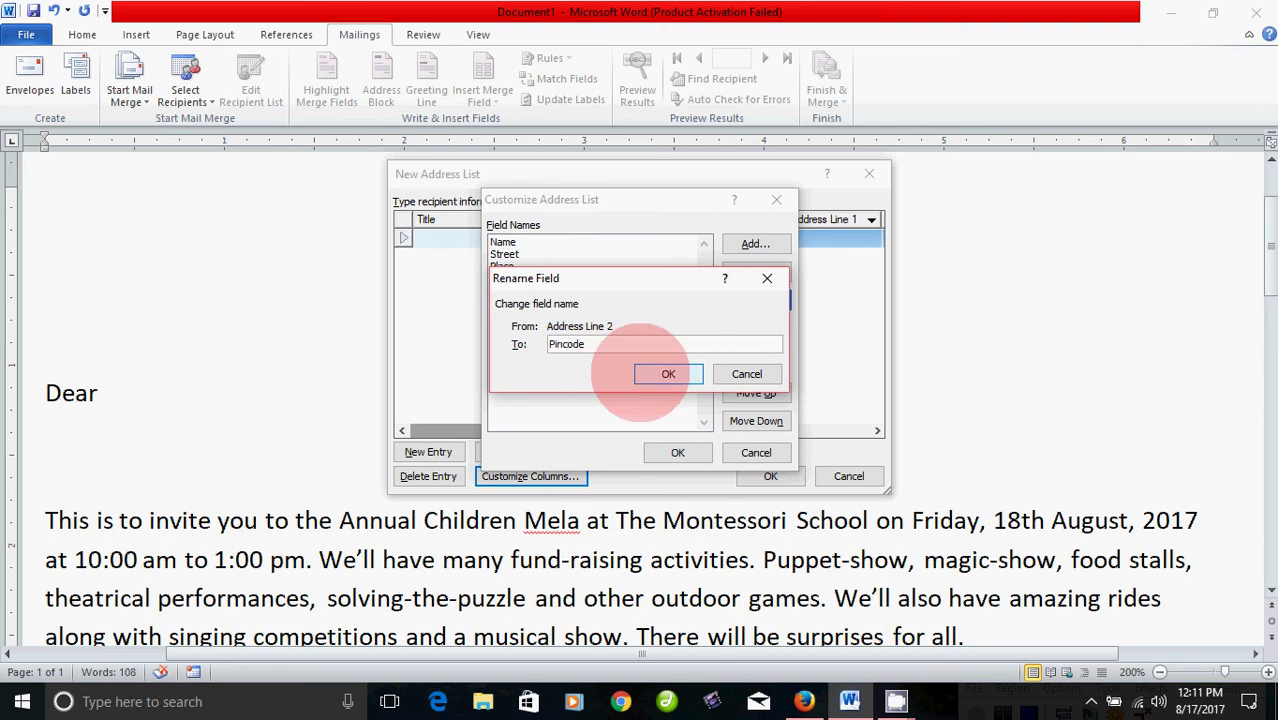
click(665, 374)
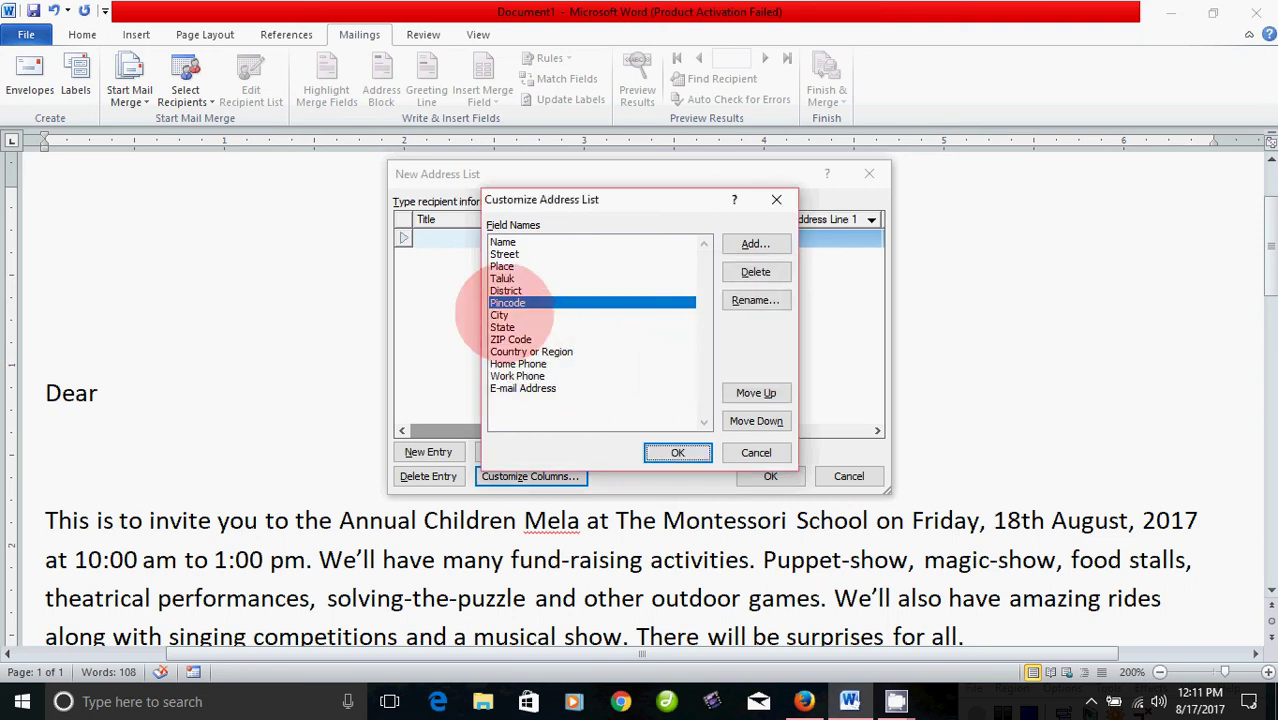
Delete the City, State, ZIP Code and Country or Region fields
click(502, 315)
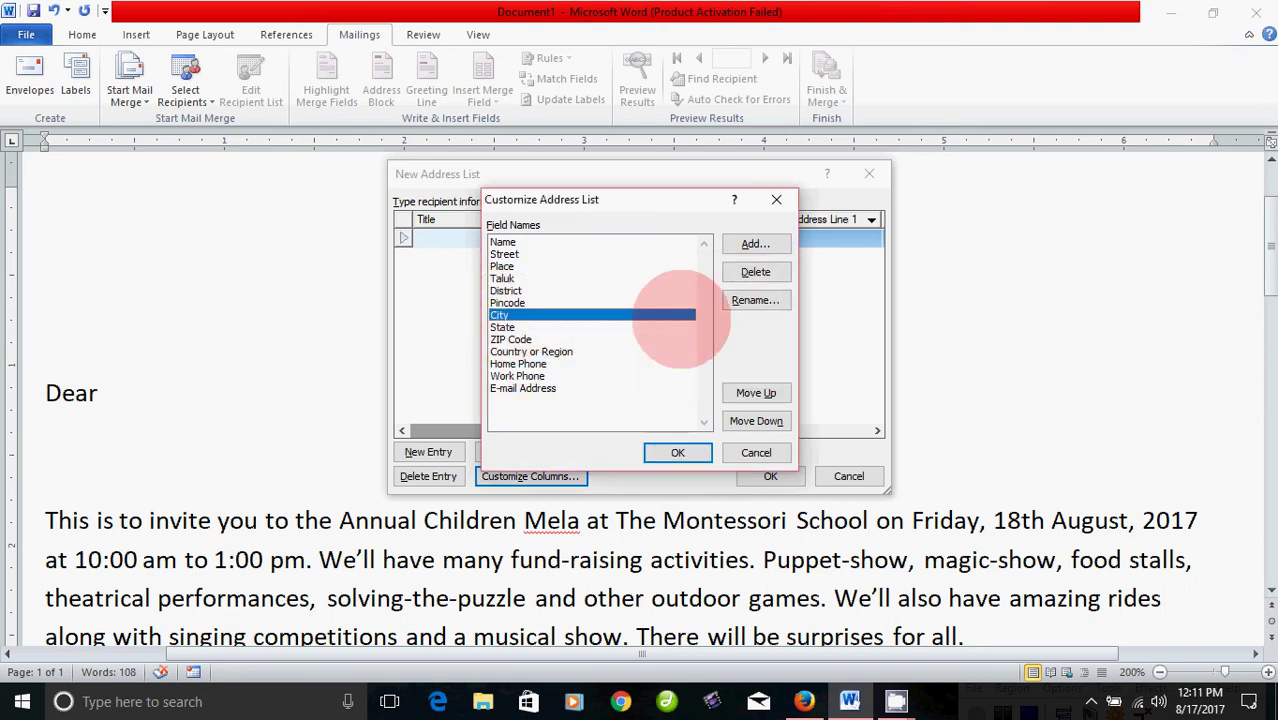
click(745, 272)
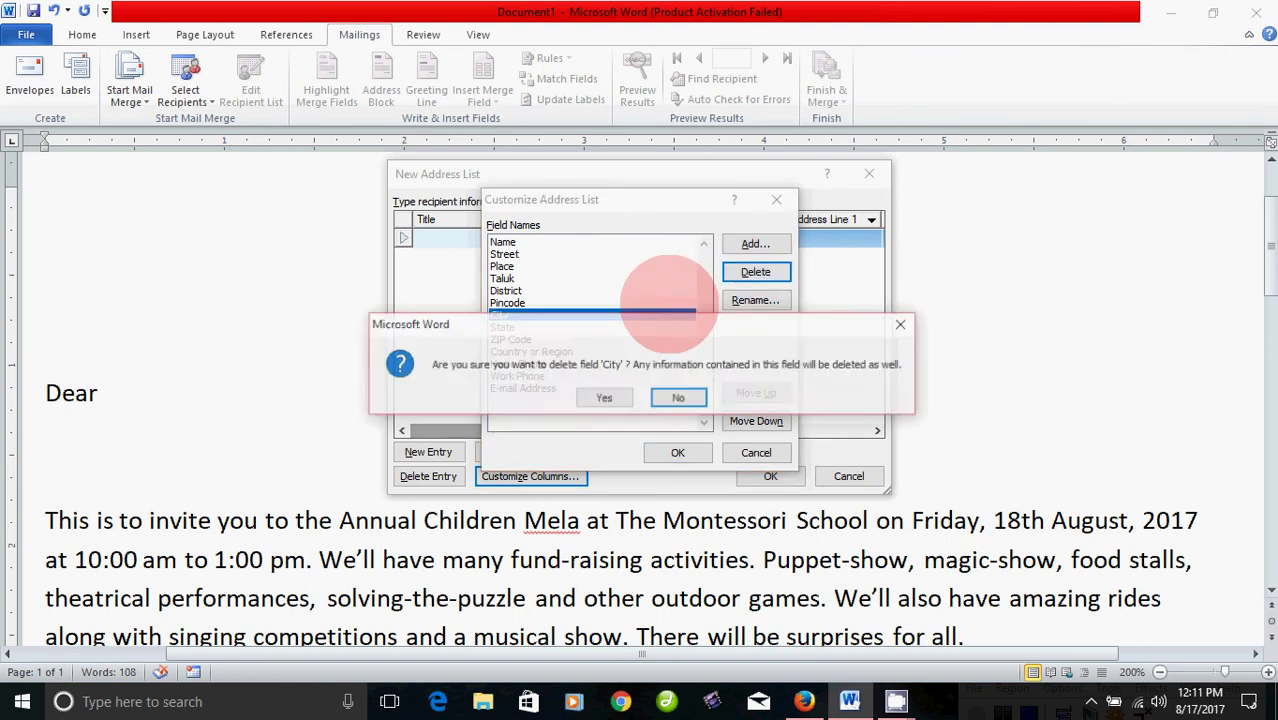
click(604, 398)
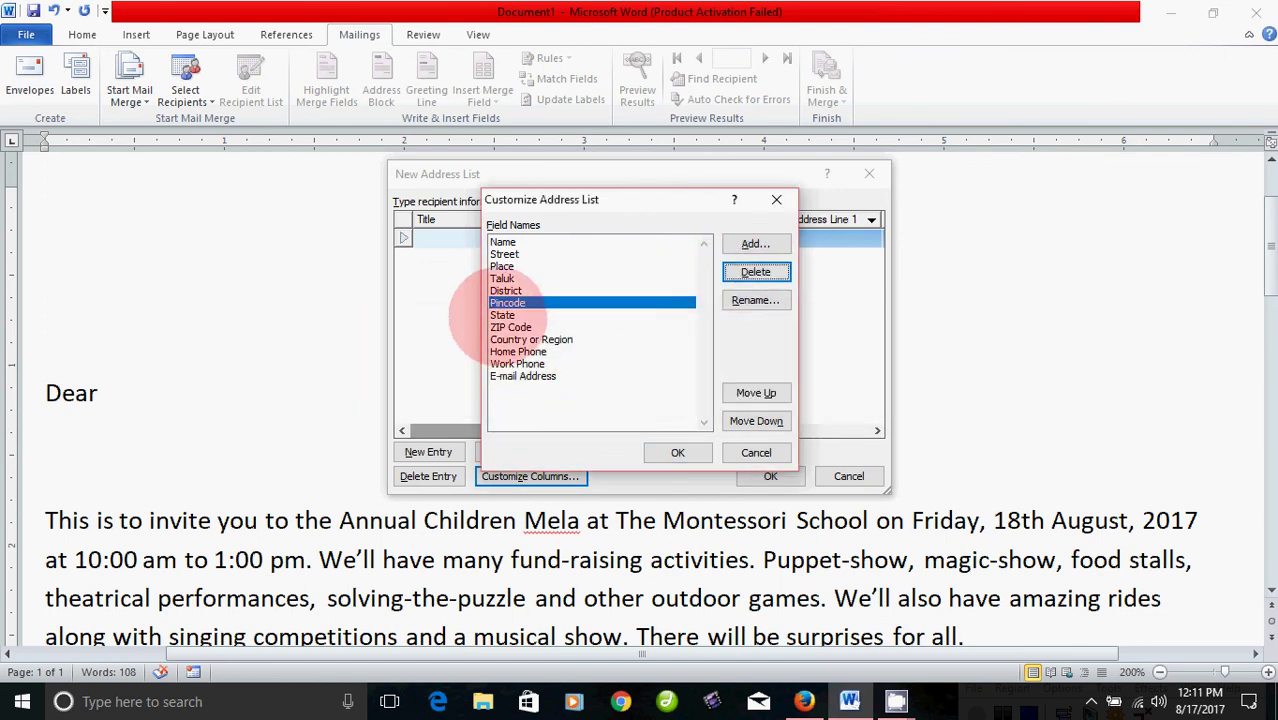
click(755, 272)
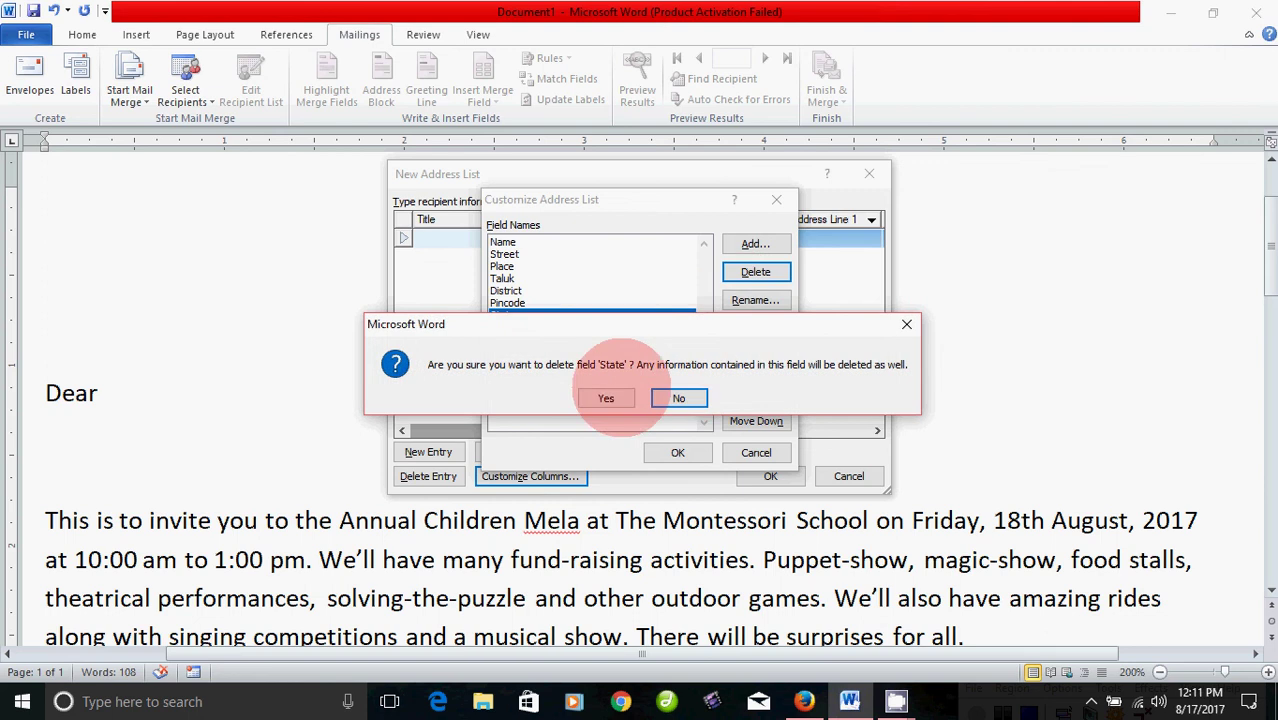
click(605, 397)
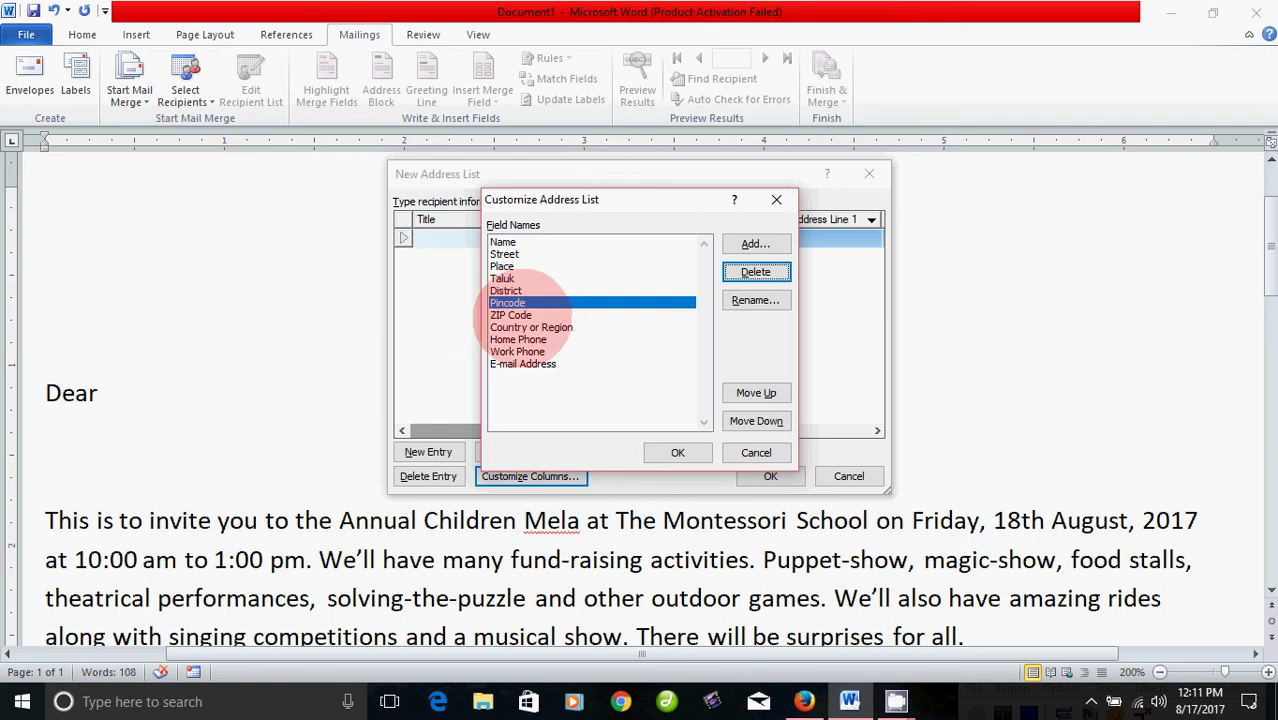
click(518, 315)
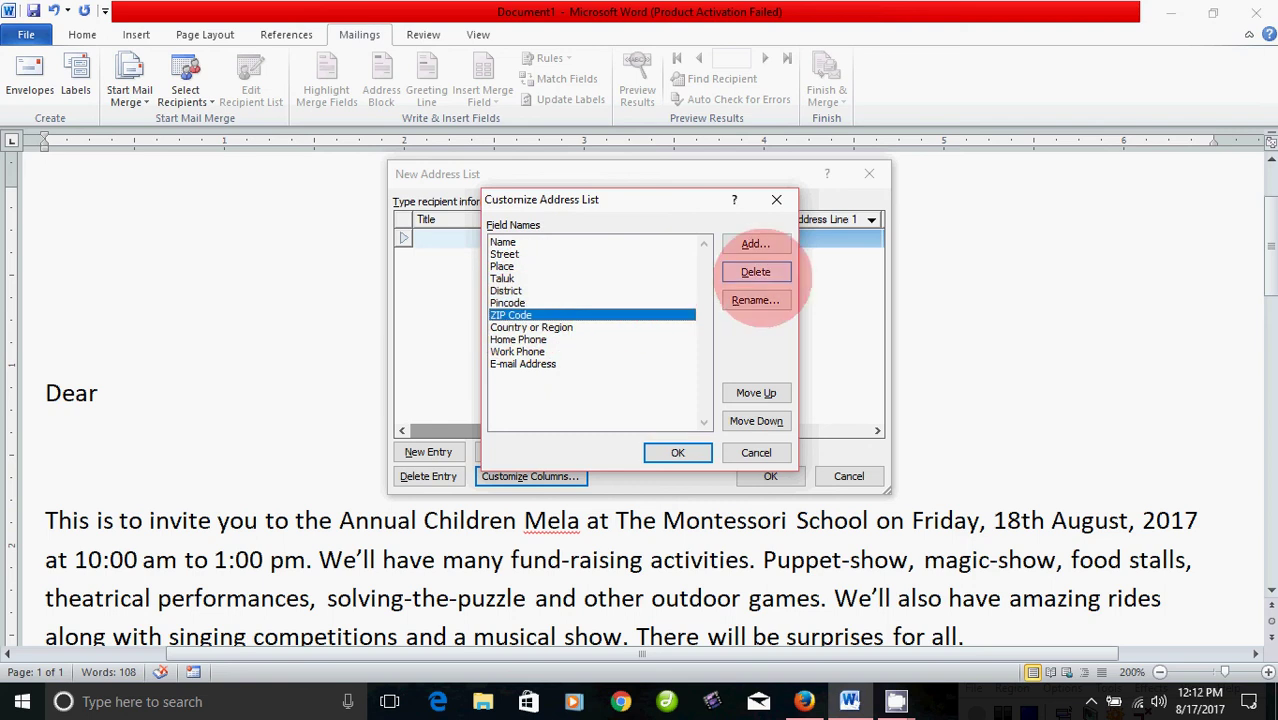
click(756, 272)
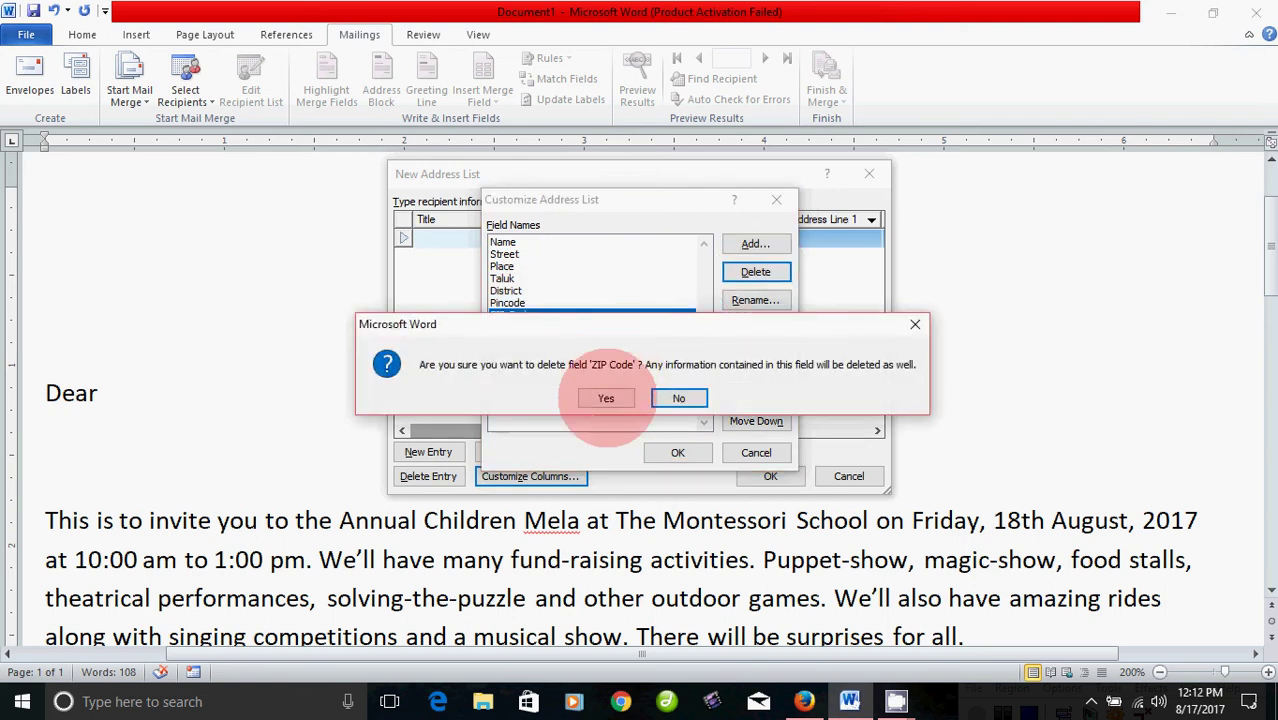
click(606, 396)
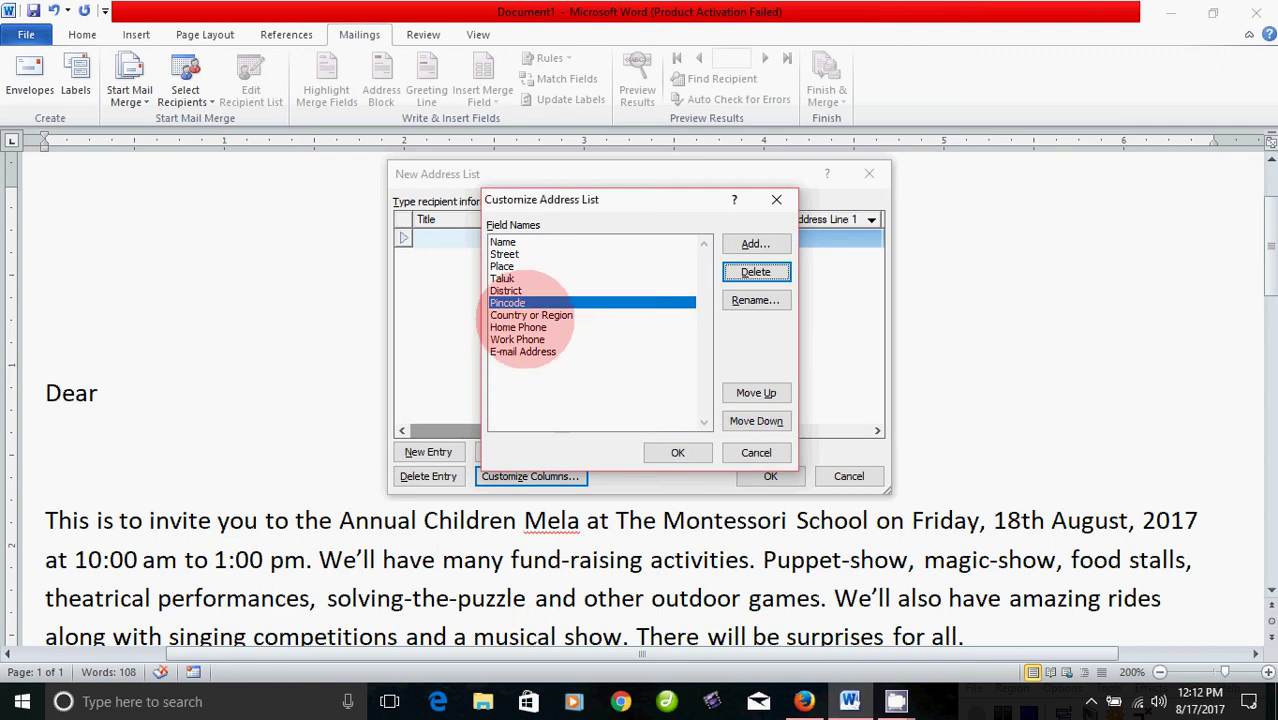
click(665, 313)
click(750, 272)
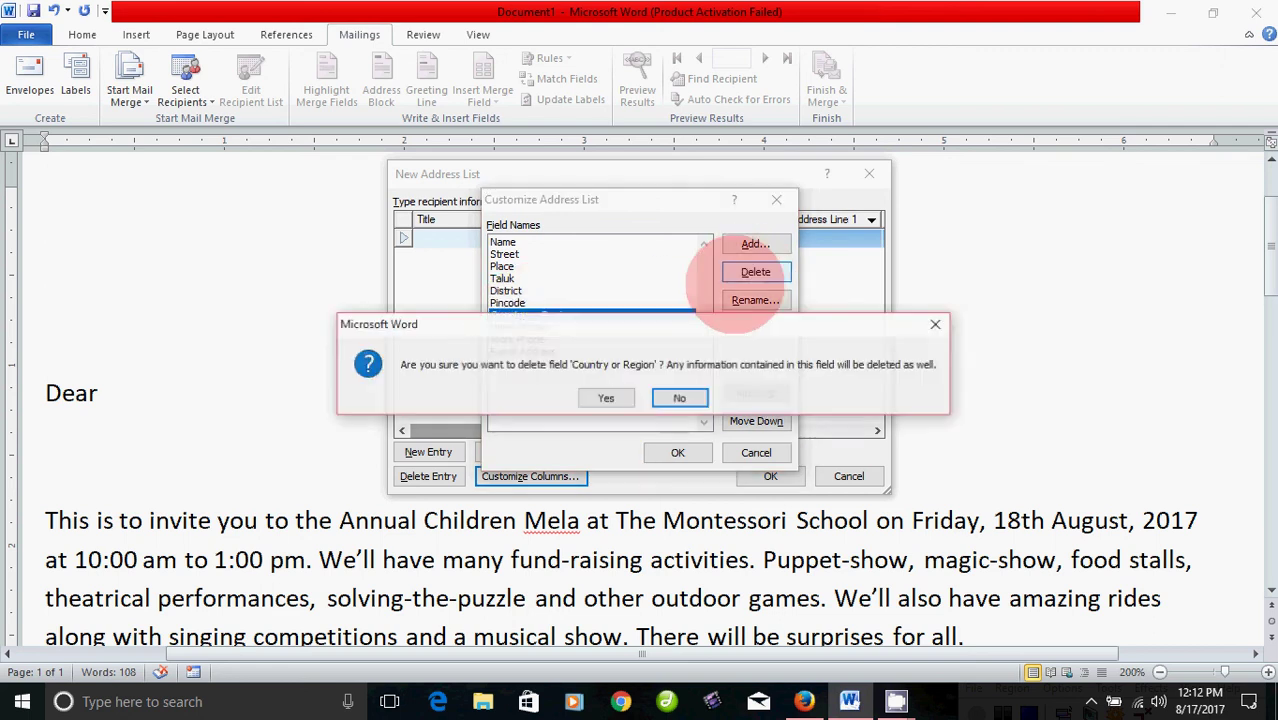
click(606, 396)
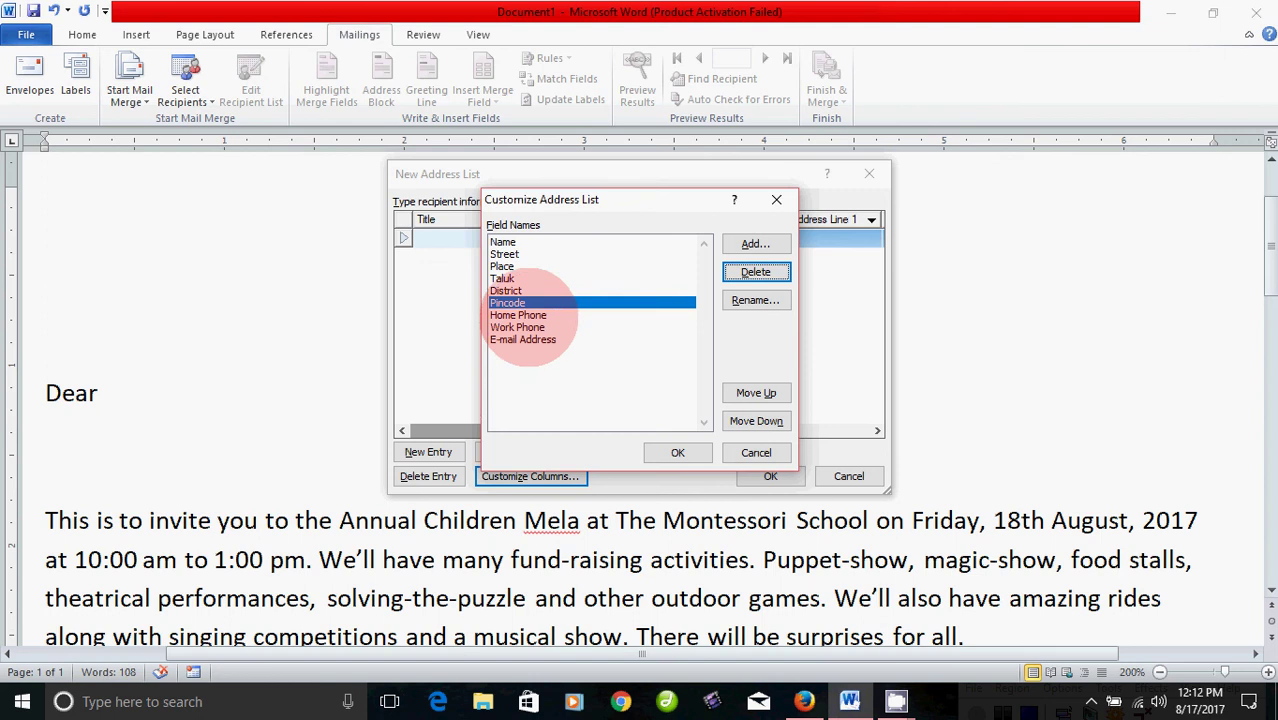
Delete Home Phone, Work Phone and E-mail Address, then accept the six-field list
click(522, 314)
click(756, 271)
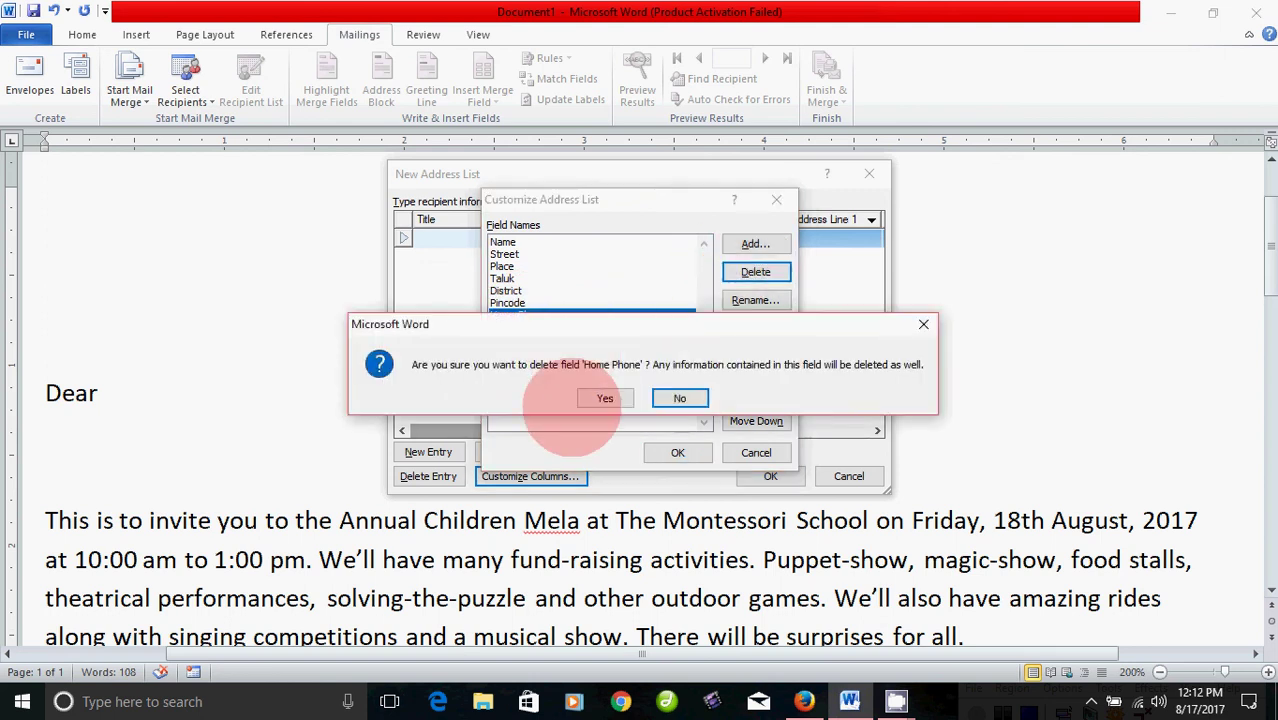
click(604, 397)
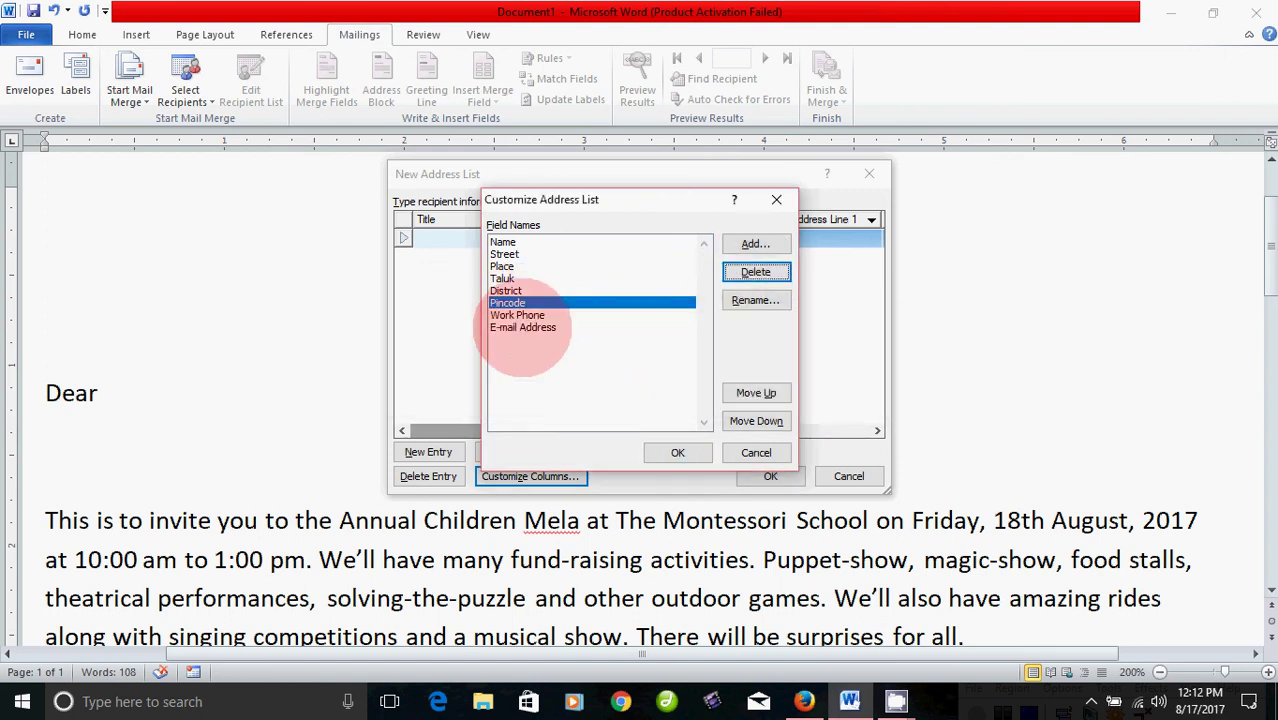
click(530, 315)
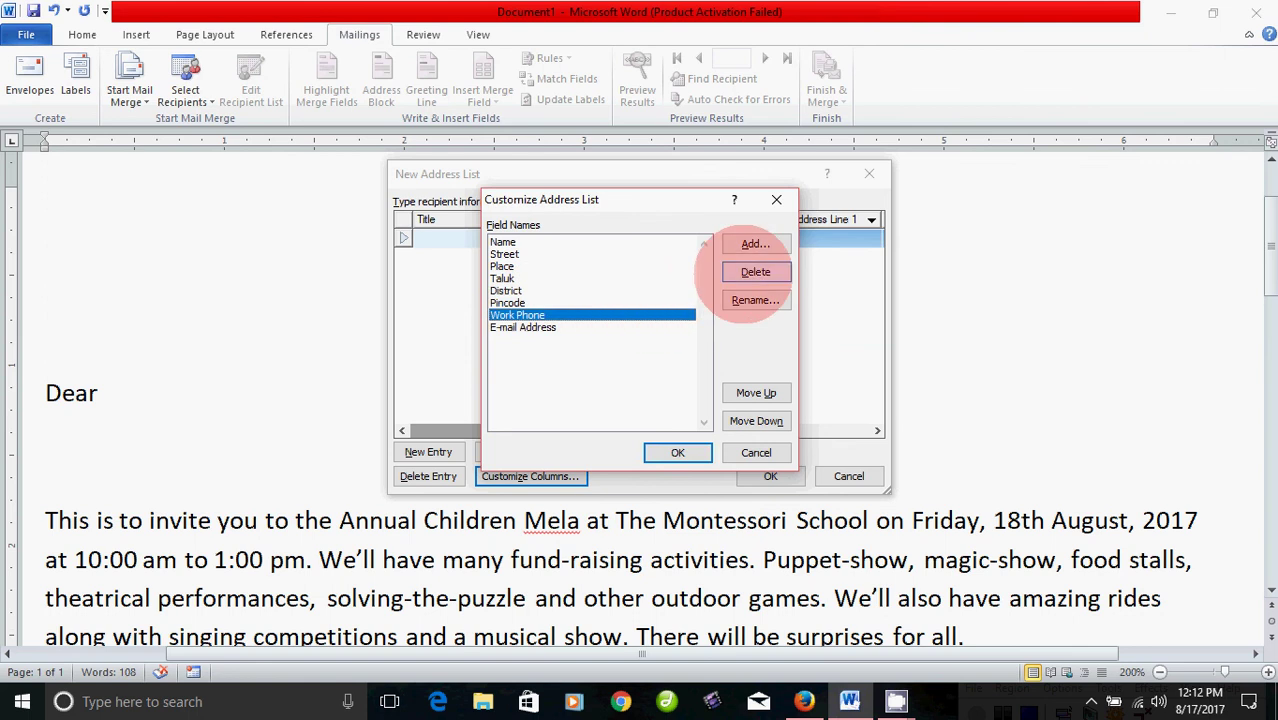
click(756, 271)
click(606, 398)
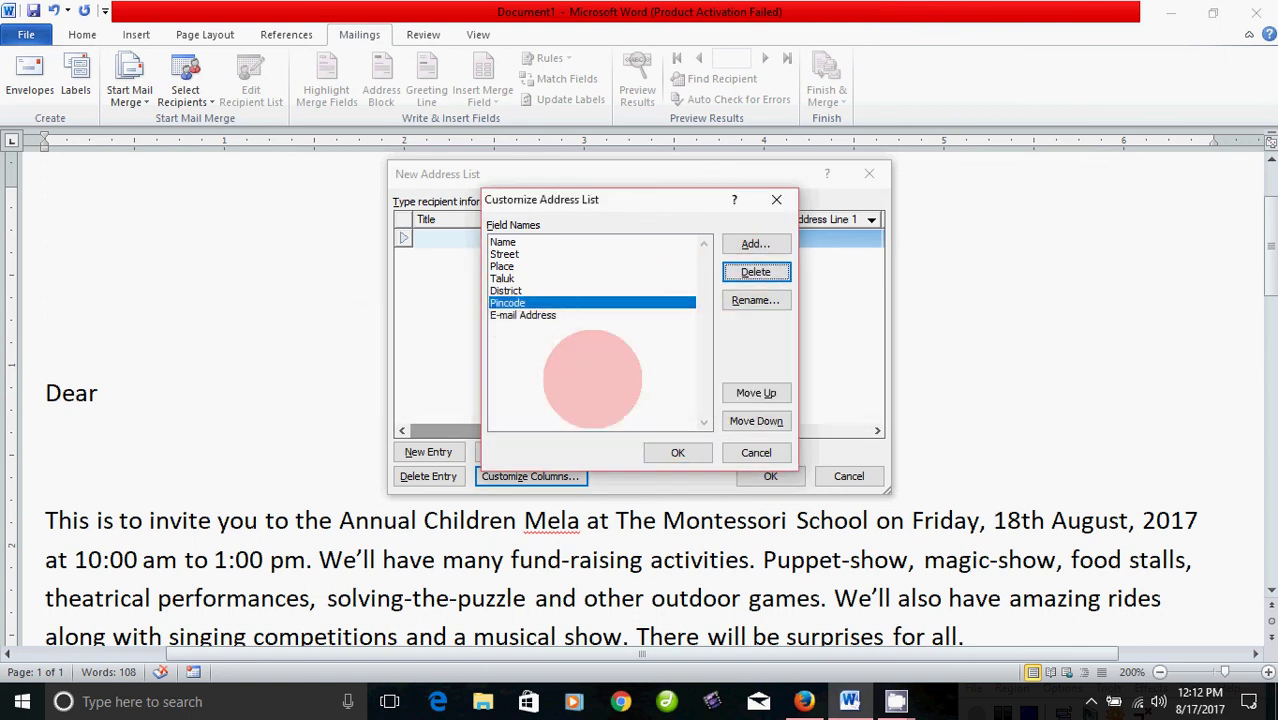
click(756, 272)
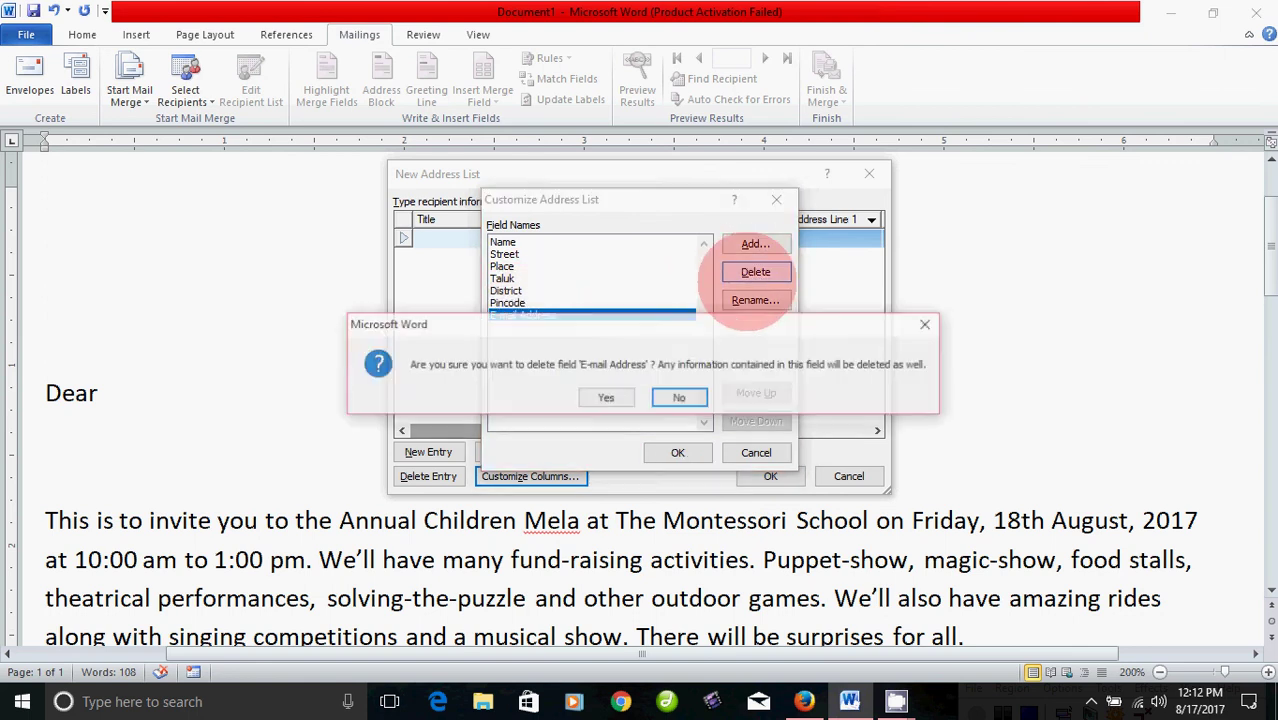
click(607, 397)
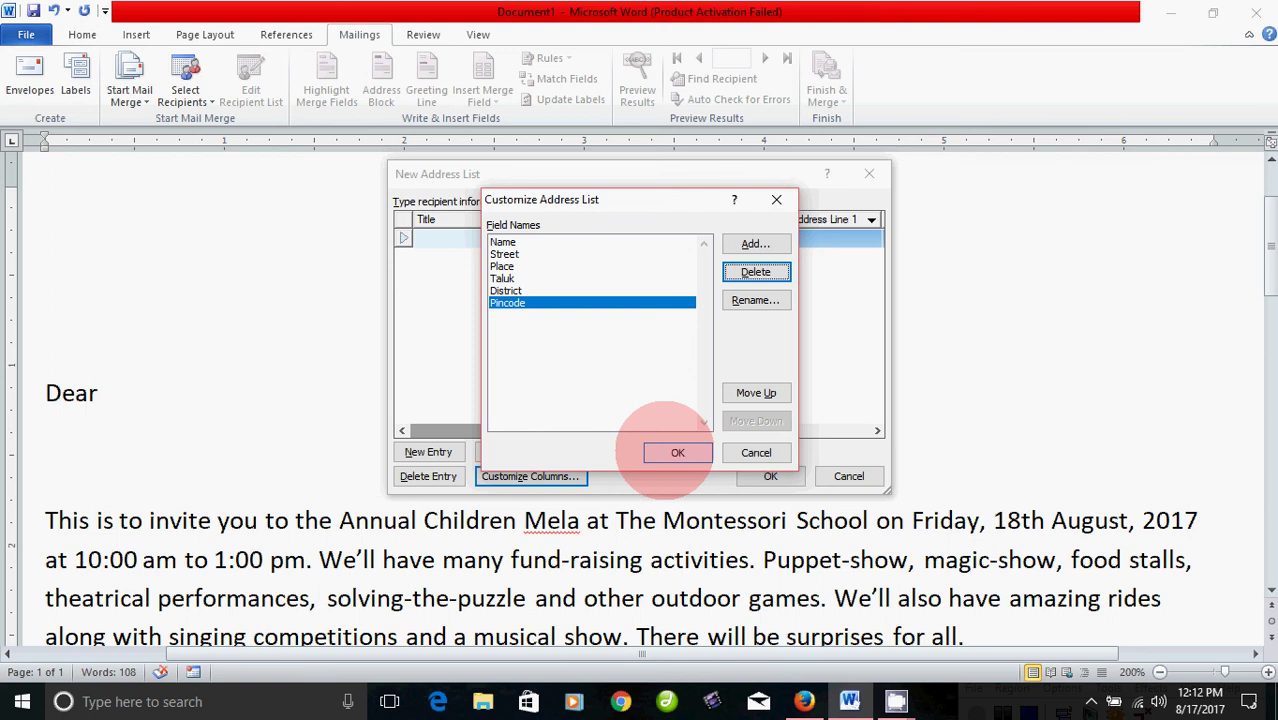
click(678, 452)
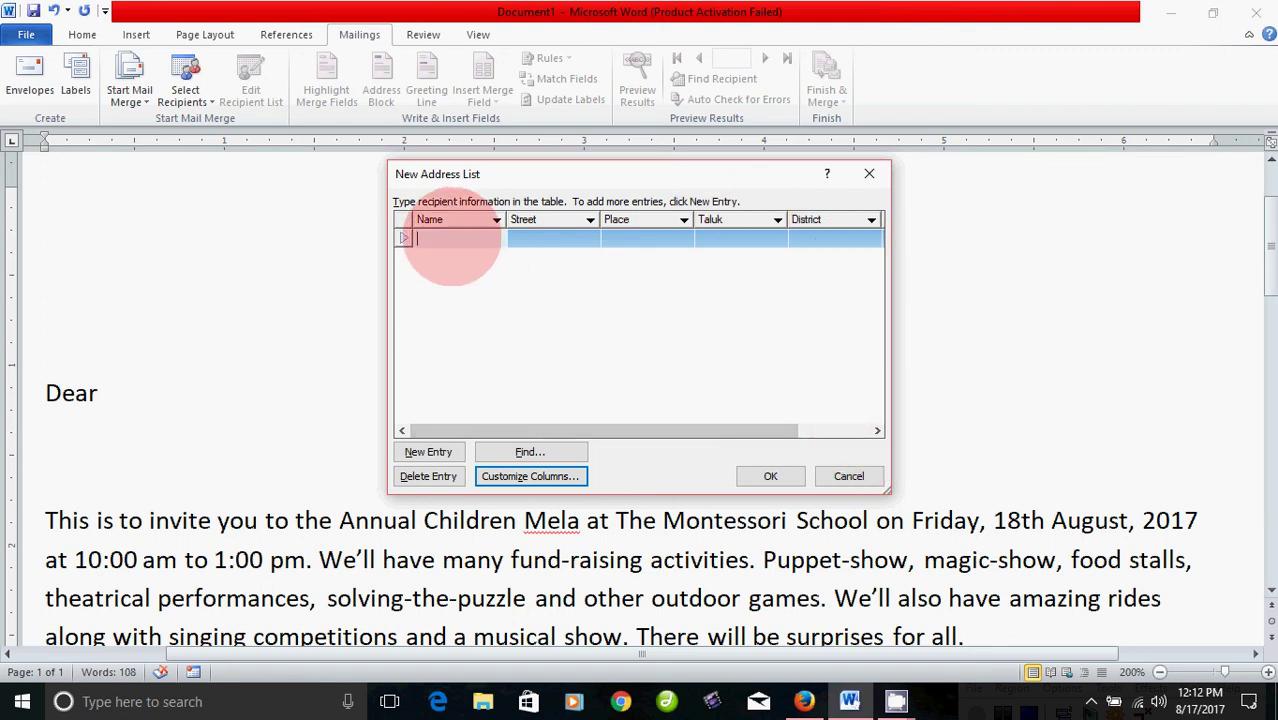
Type the first recipient's name, street and place in the first row
text(S)
text(va)
key(BackSpace)
key(BackSpace)
text(vakuma)
text(r)
key(Tab)
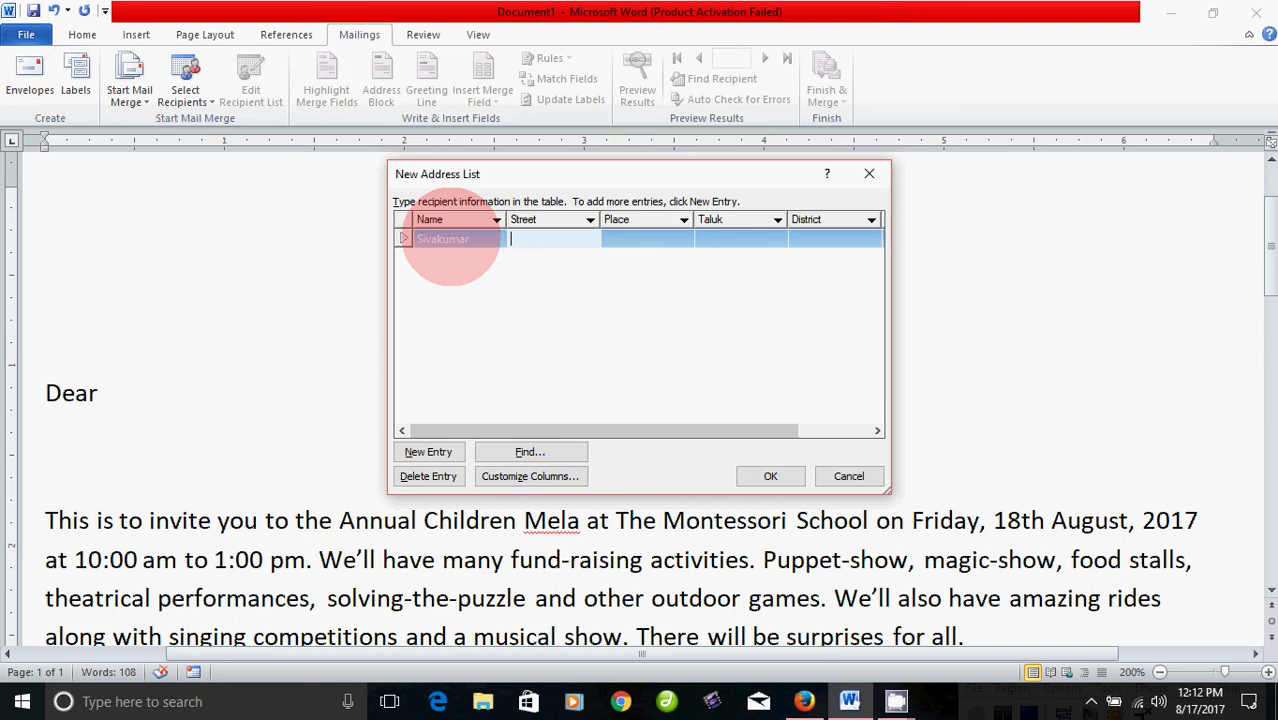
text(Mai)
text(n Road)
key(Tab)
text(Ko)
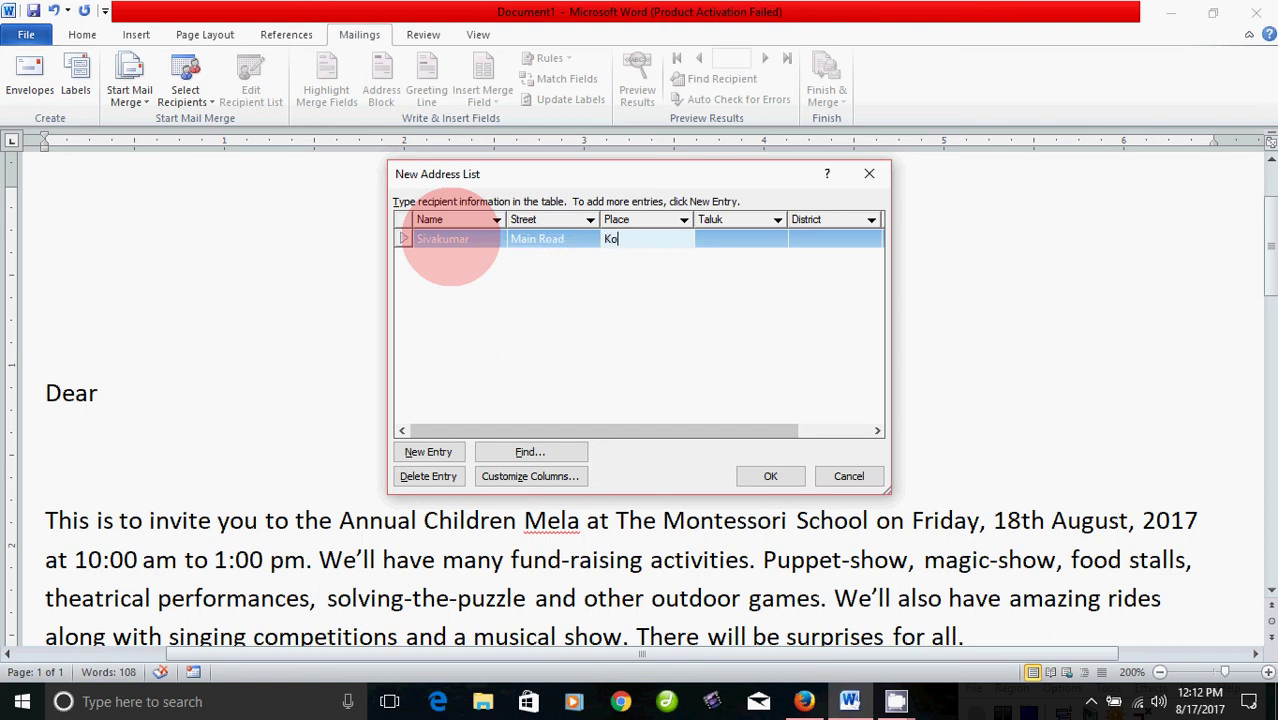
text(lluma)
text(ngudi)
Fill in the first recipient's taluk, district and pincode
key(Tab)
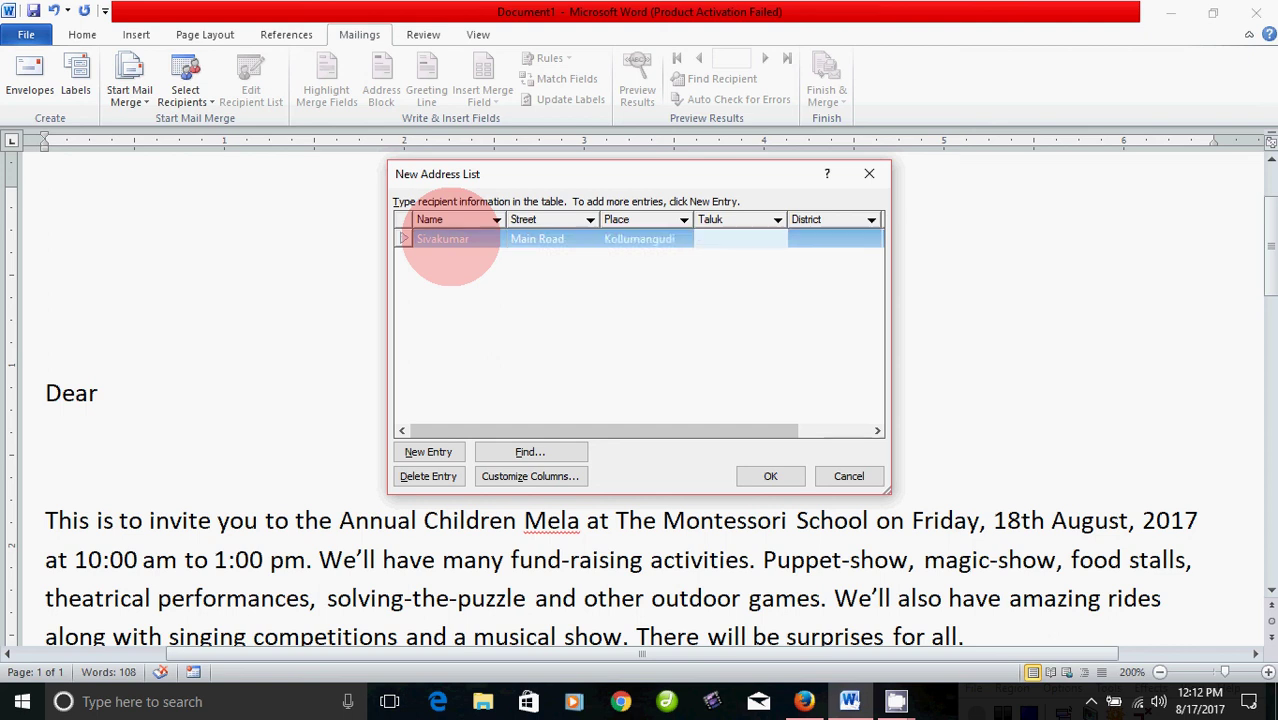
text(Nann)
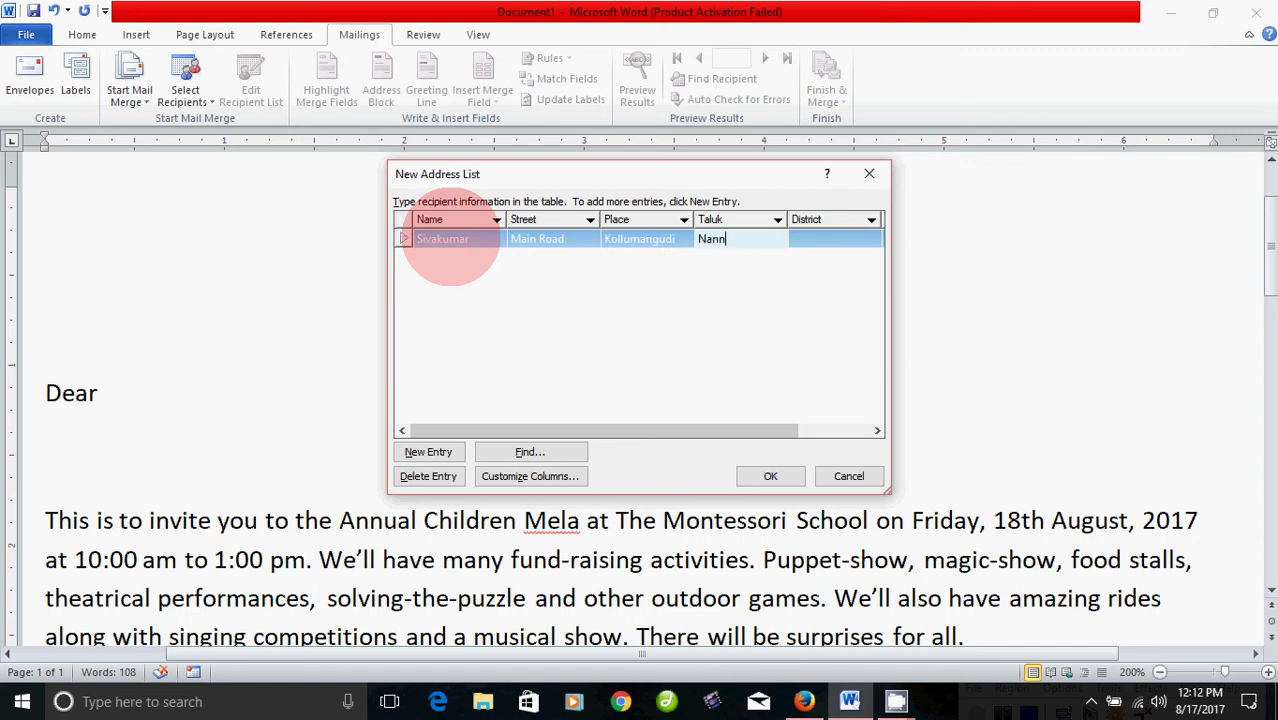
text(ilam)
key(Tab)
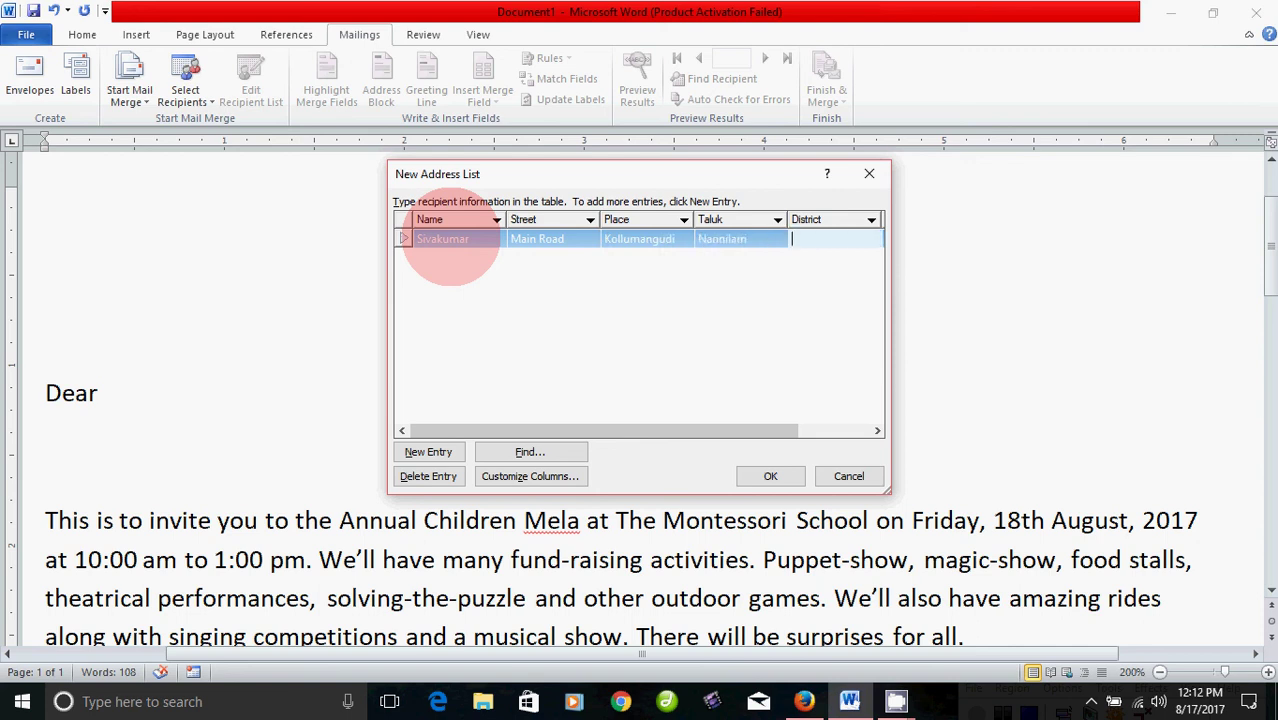
text(Tri)
text(va)
key(BackSpace)
key(BackSpace)
key(BackSpace)
key(BackSpace)
text(uvaru)
key(Tab)
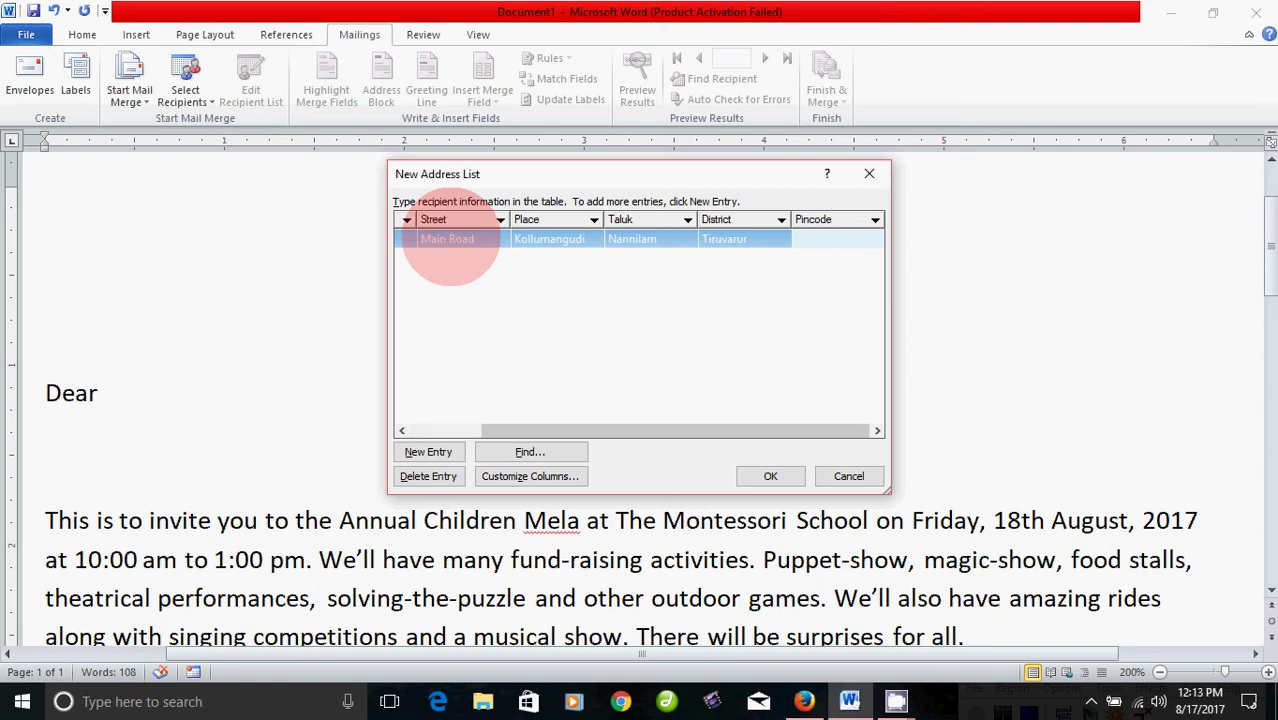
text(60)
text(94)
text(03)
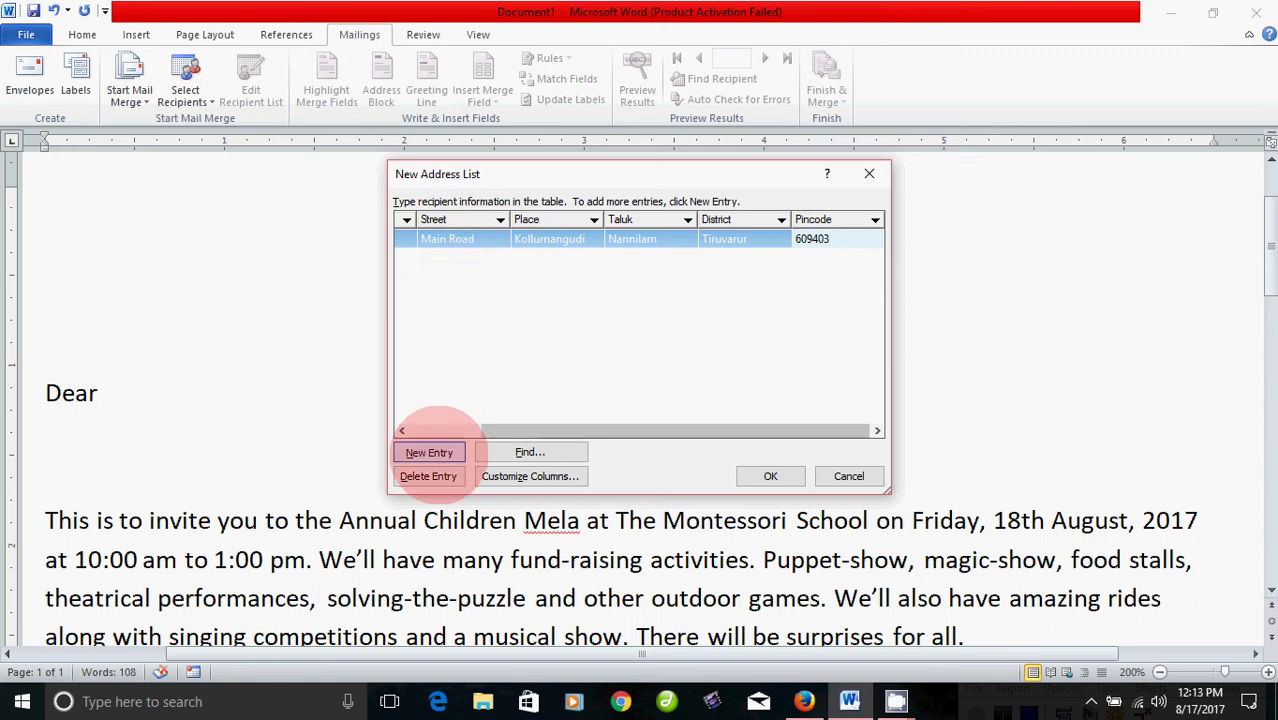
Add a new entry with the second recipient's name, street, place, taluk, district and pincode
click(430, 452)
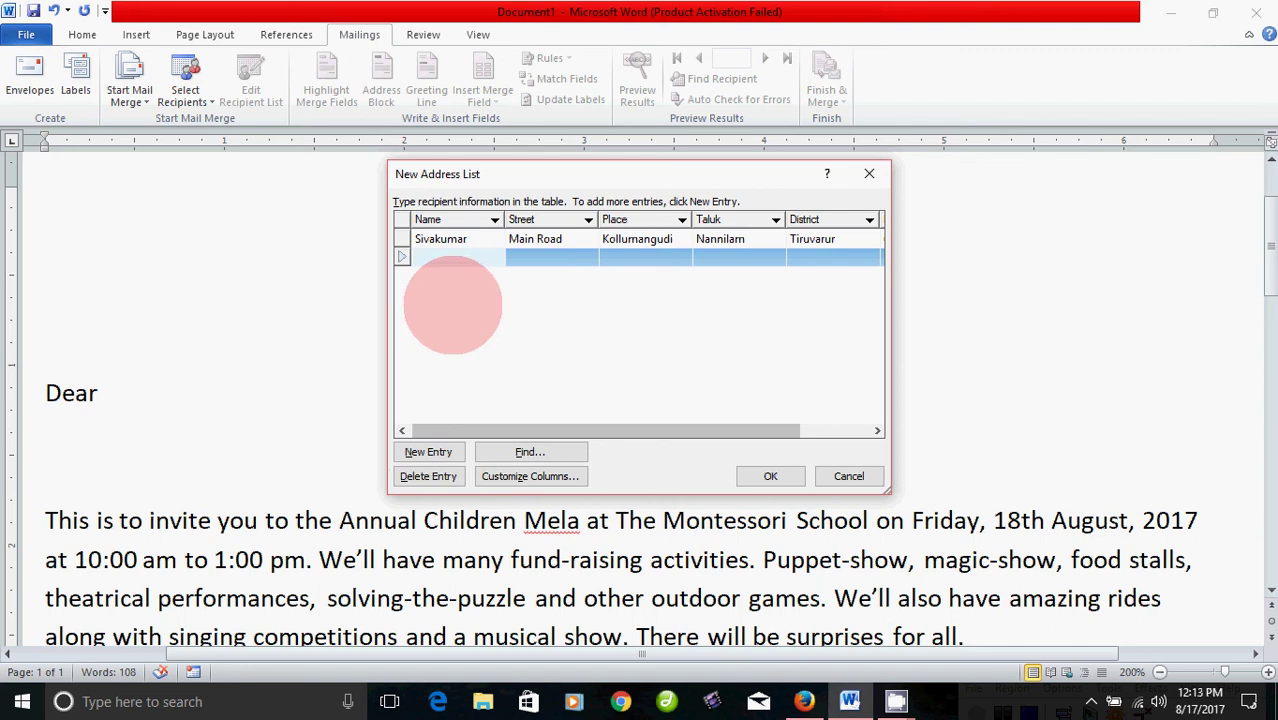
text(Kamal)
key(Tab)
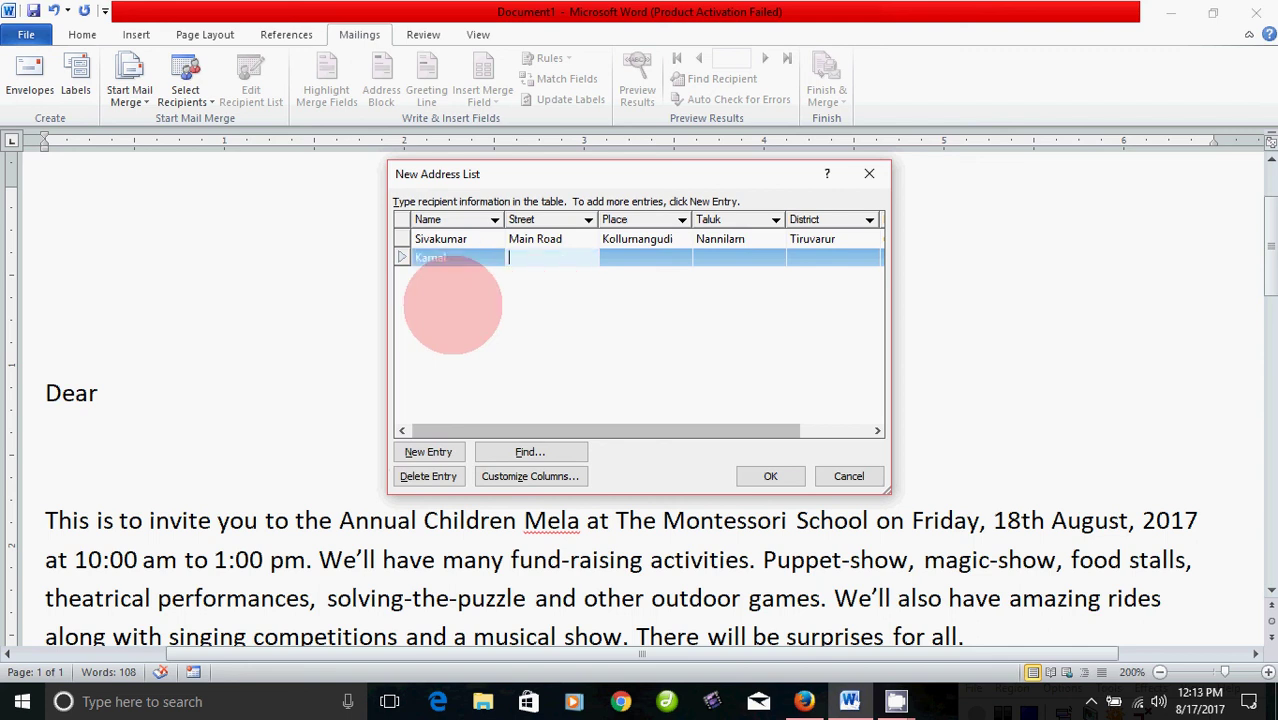
text(Main R)
text(oad)
key(Tab)
text(K)
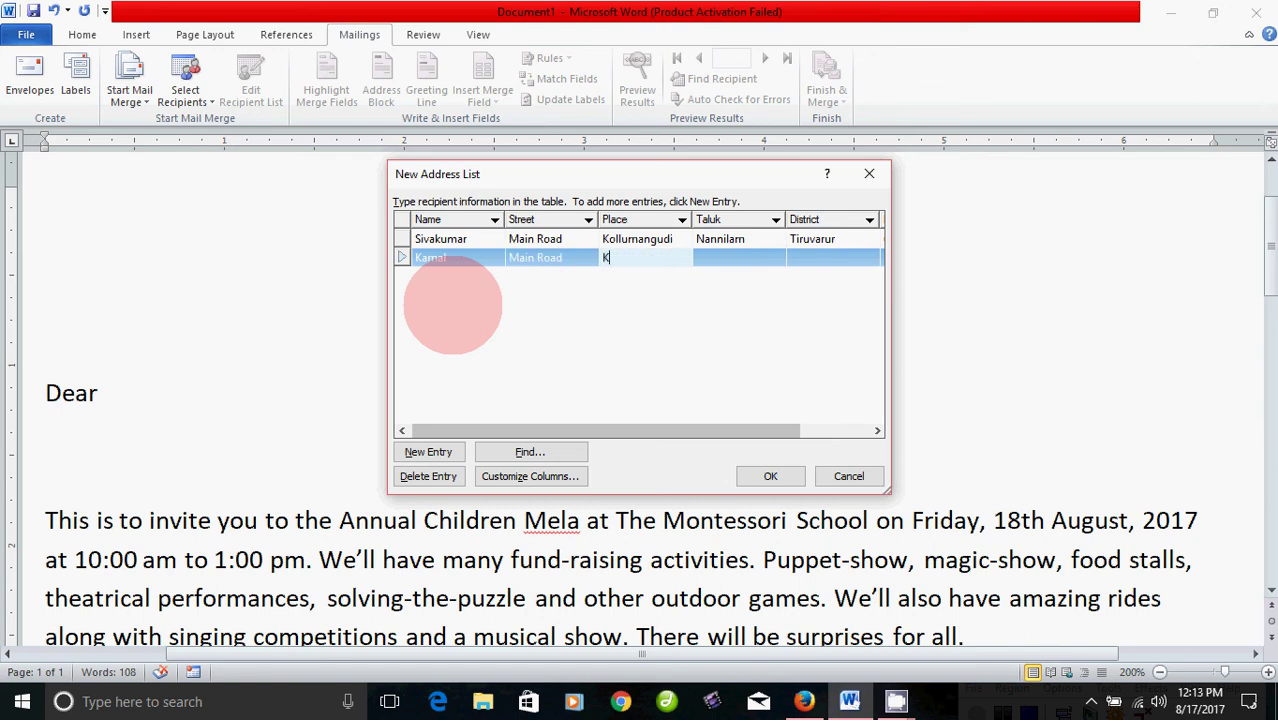
text(olluman)
text(gud)
key(Tab)
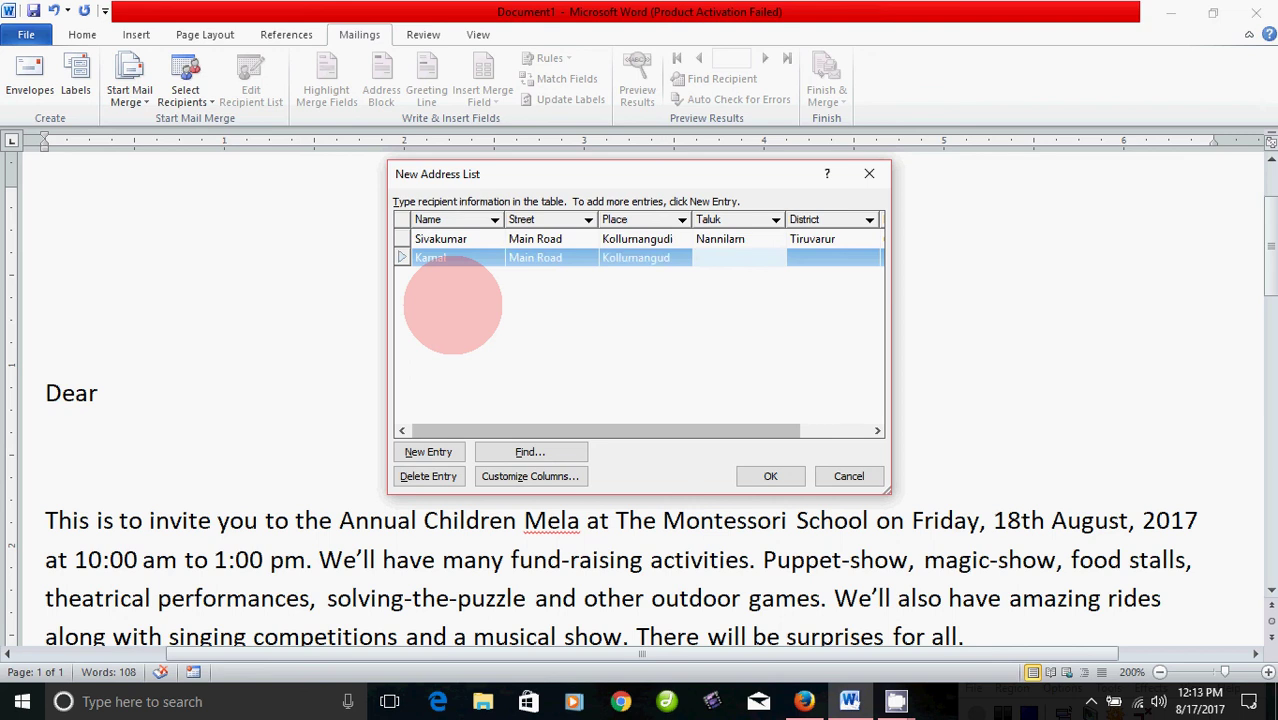
text(Nannilam)
key(Tab)
text(Tiru)
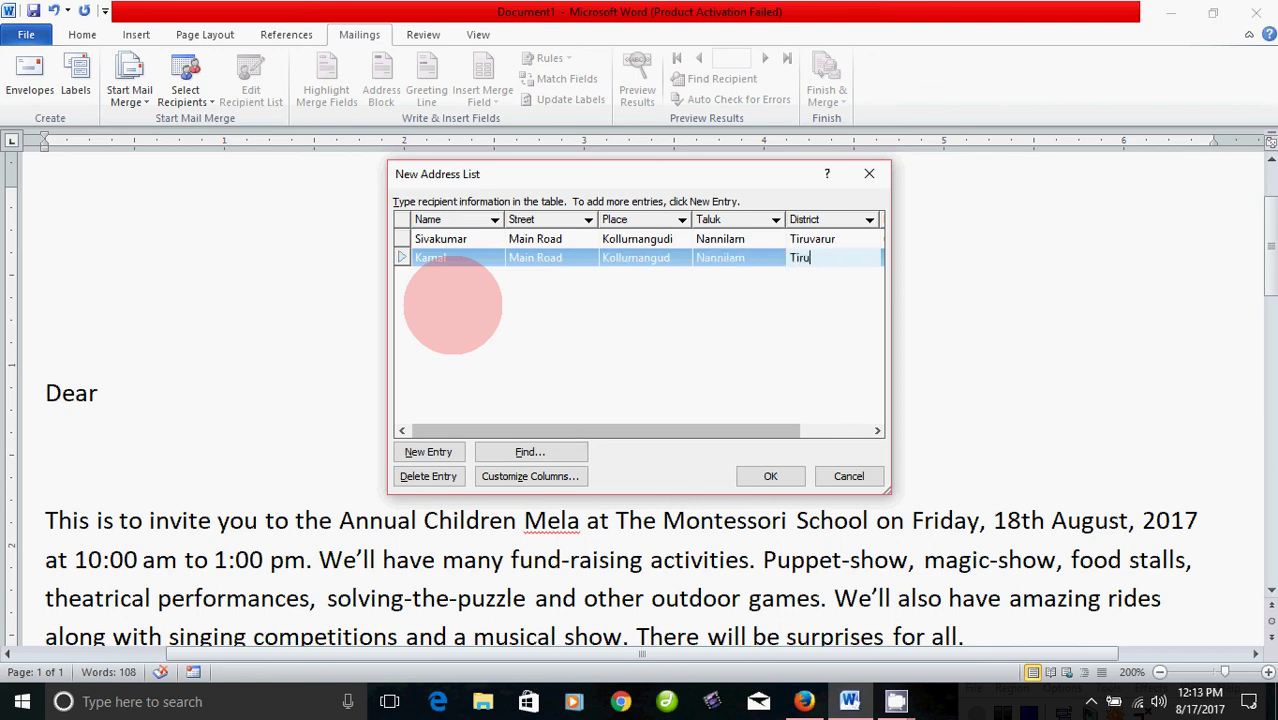
text(varur)
key(Tab)
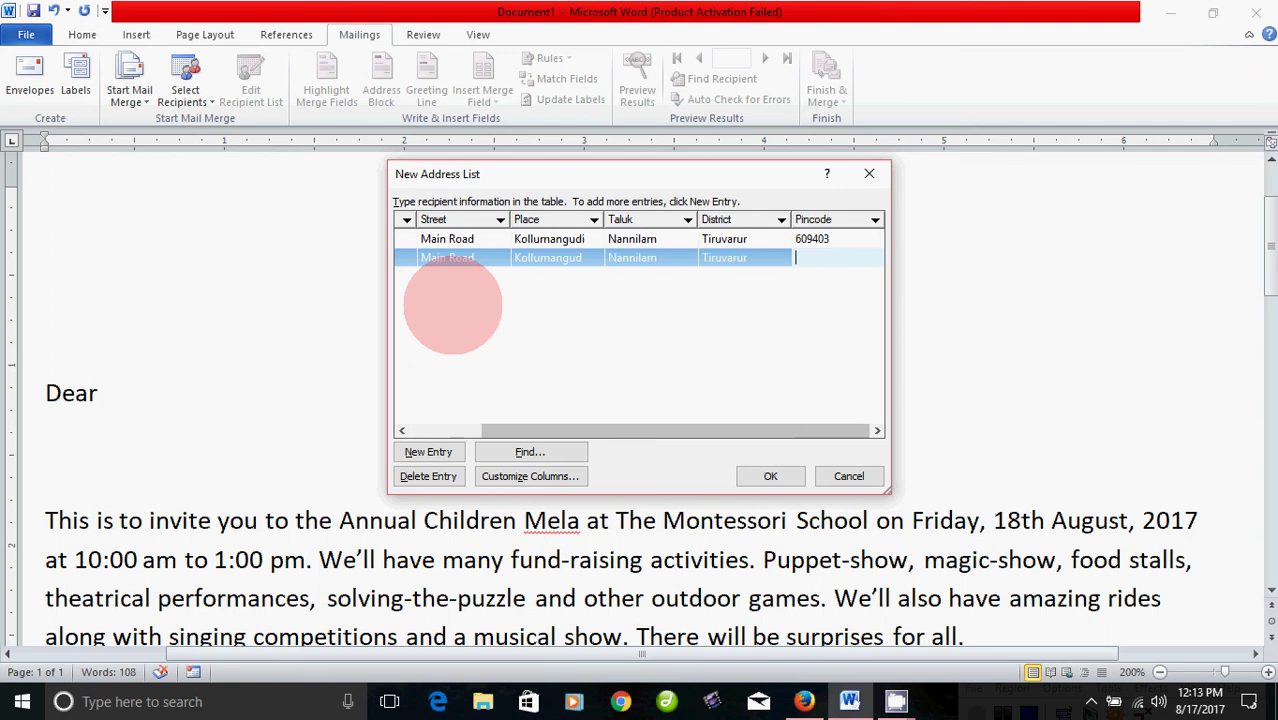
text(6)
text(09403)
Add a new entry with the third recipient's name, street, place, taluk, district and pincode
click(430, 452)
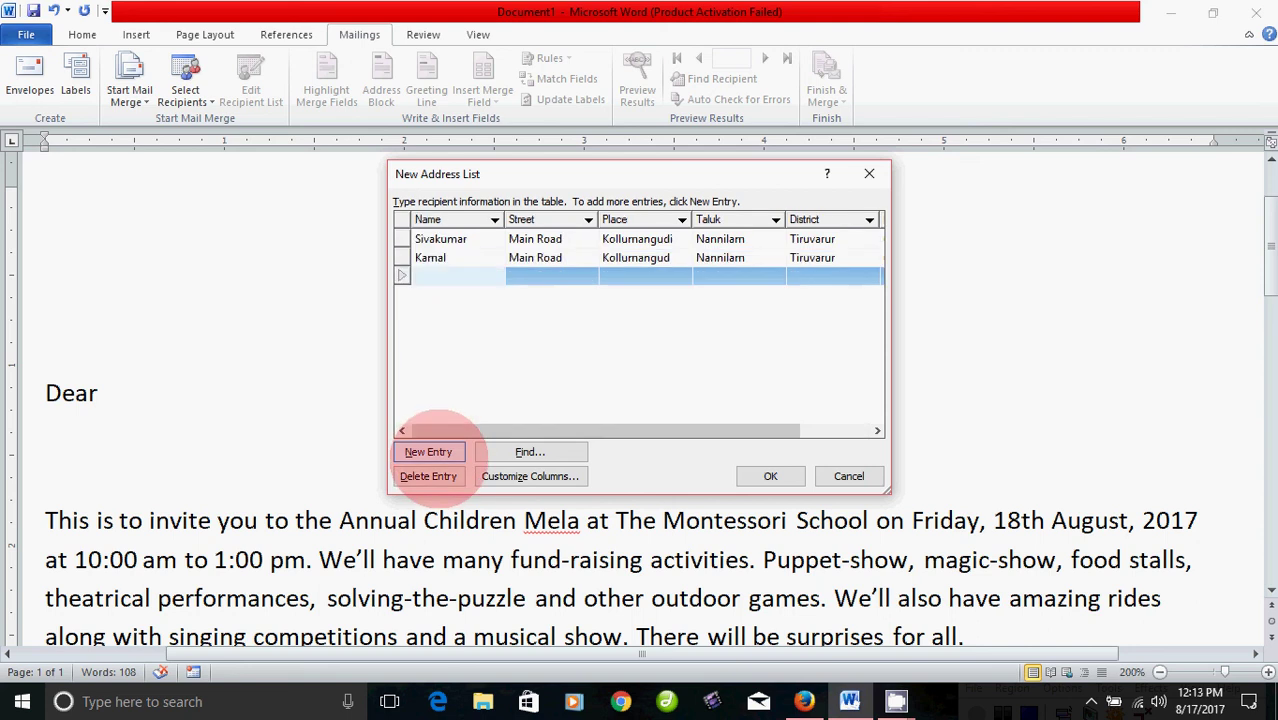
text(B)
text(ala)
key(Tab)
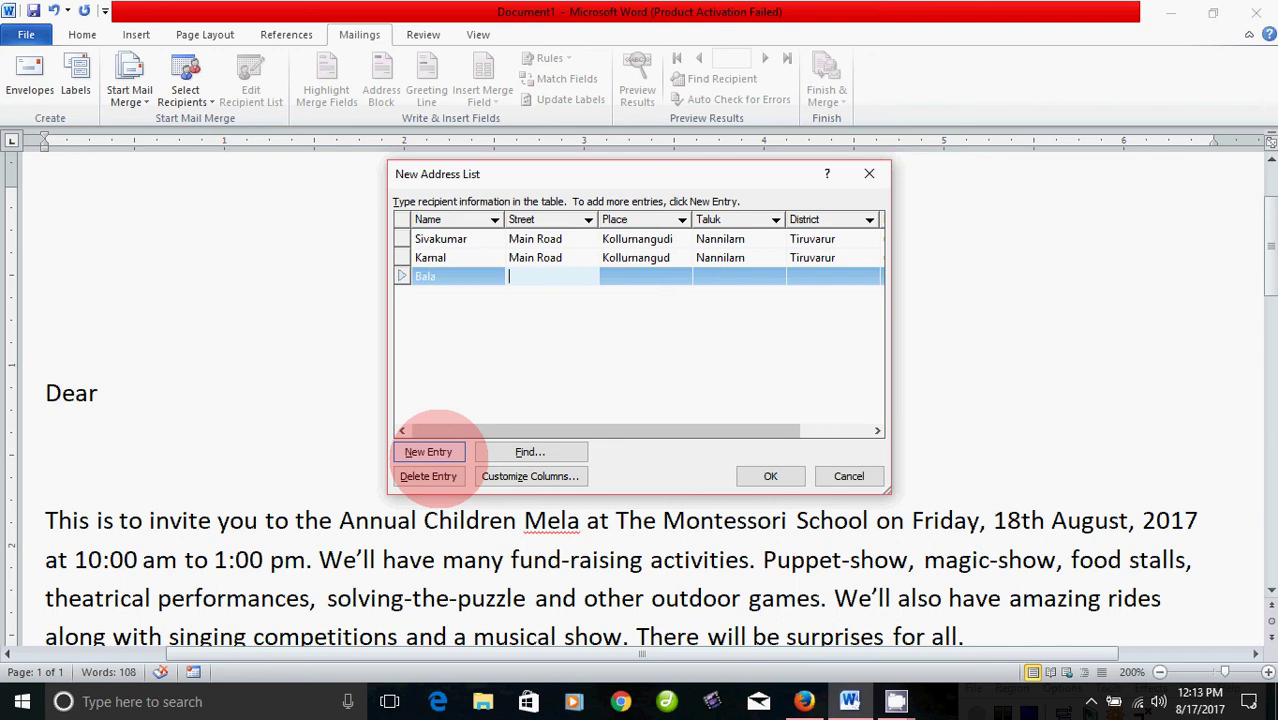
text(South )
text(Str)
text(eet)
key(Tab)
text(P)
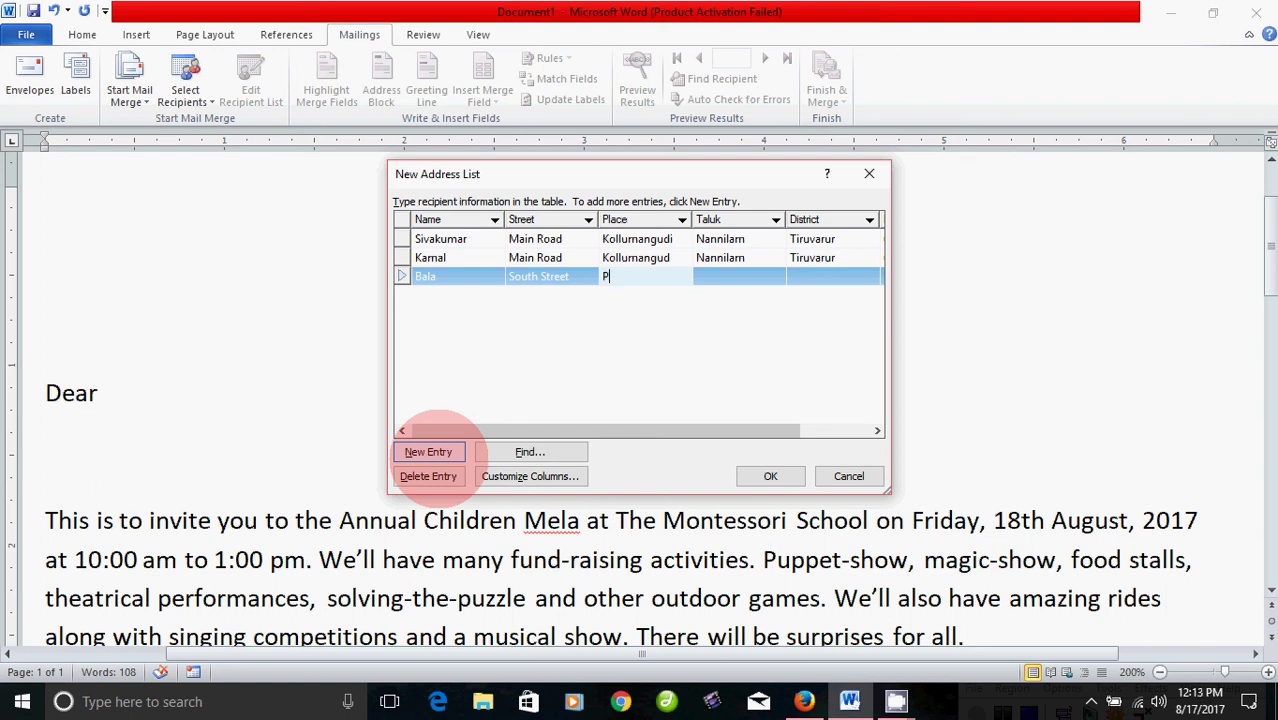
text(eralam)
key(Tab)
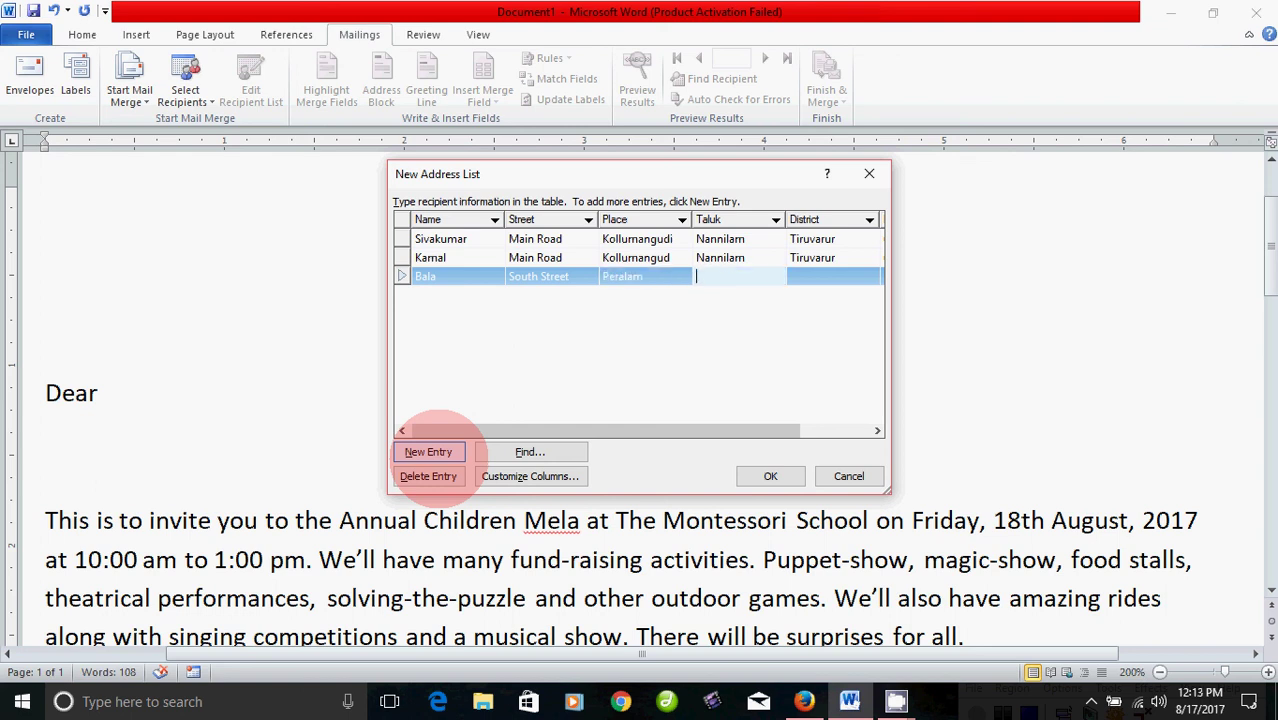
text(Nanni)
text(lam)
key(Tab)
text(Tir)
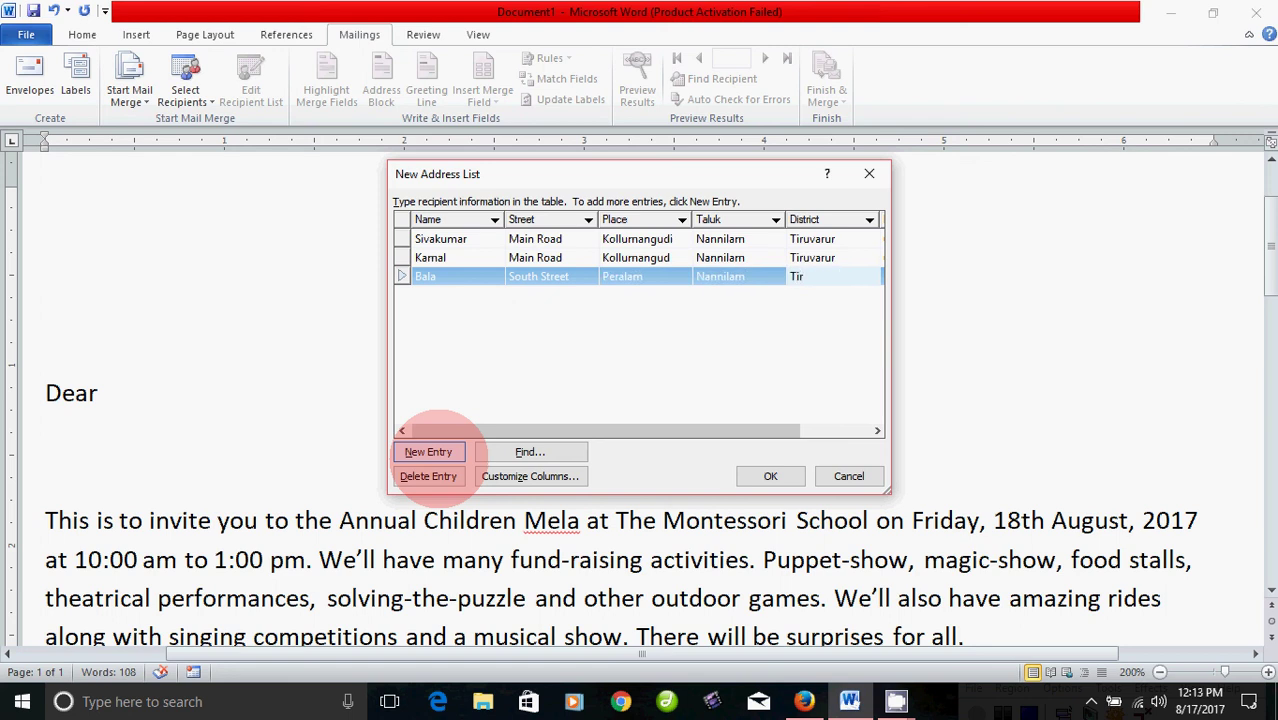
text(uvarur)
key(Tab)
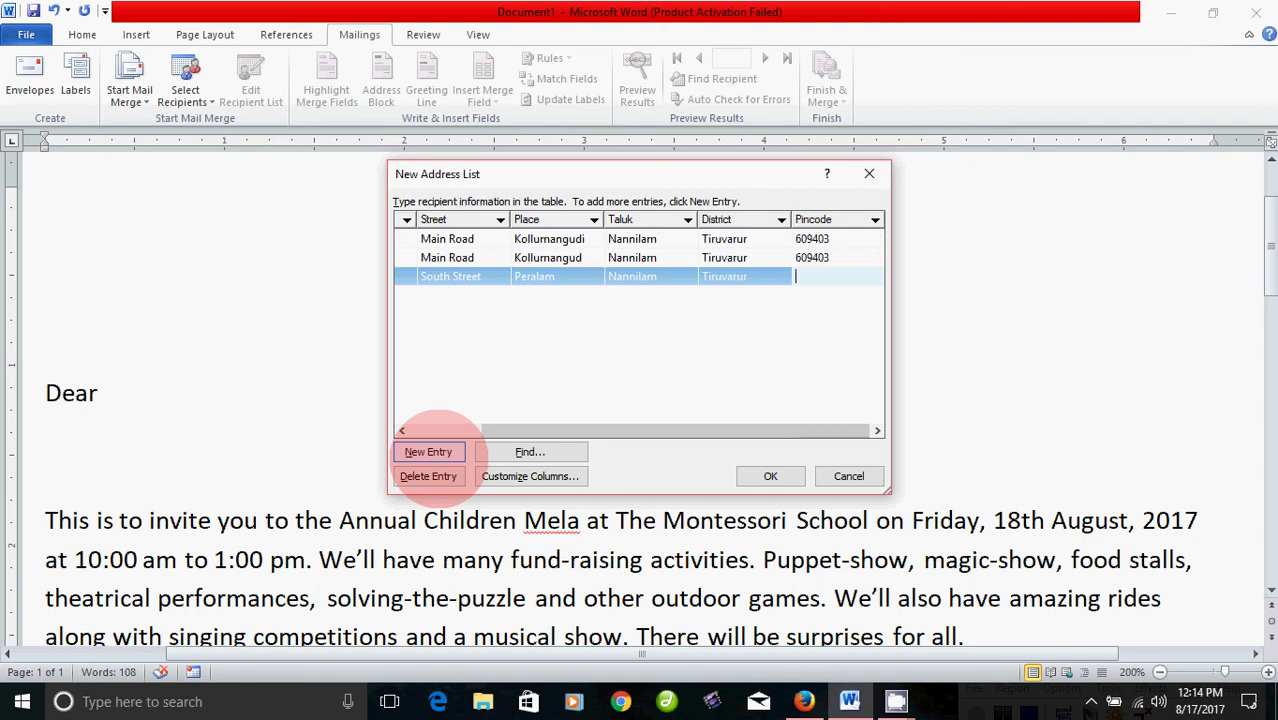
text(609)
text(415)
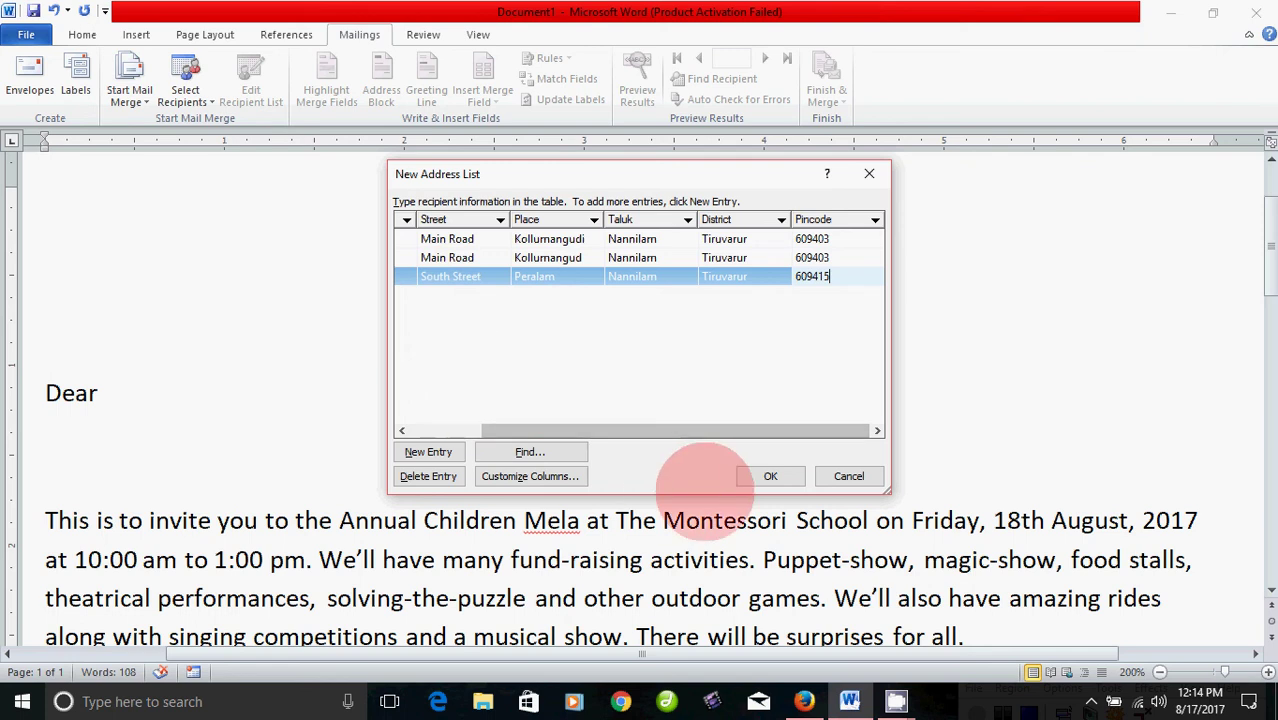
Close the recipient list and save it as 'rt' in My Data Sources
click(428, 452)
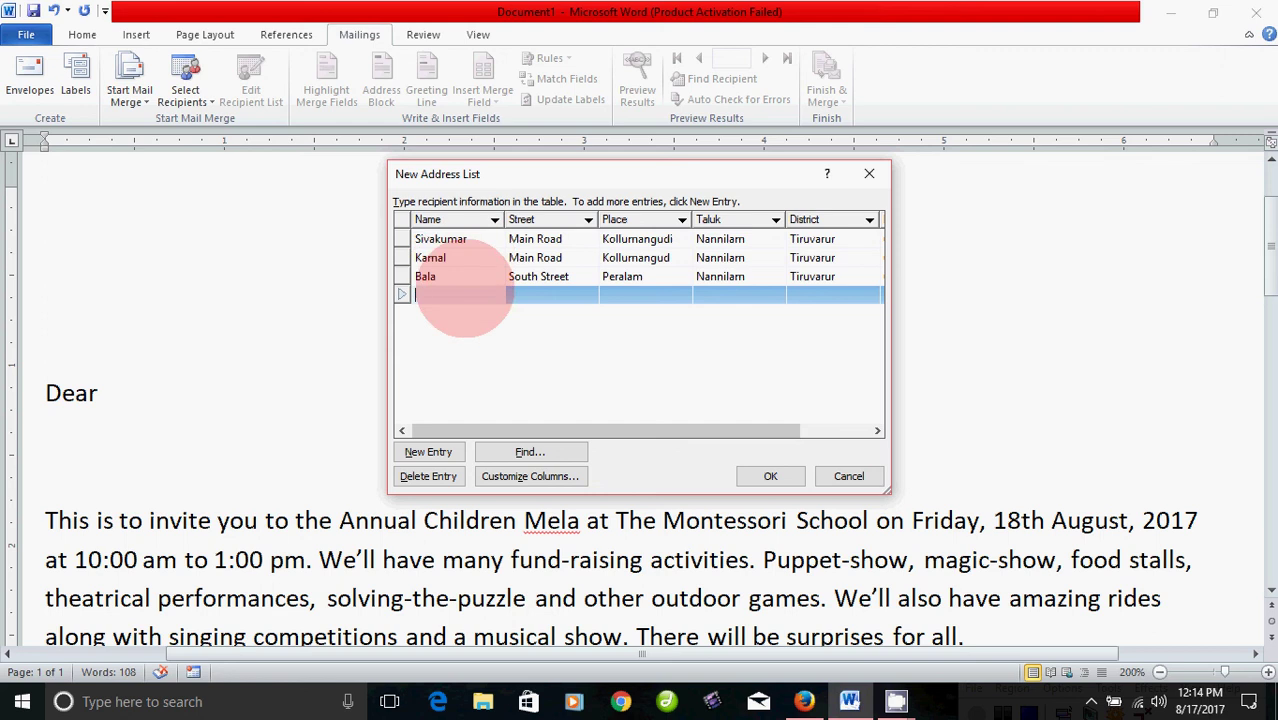
click(770, 476)
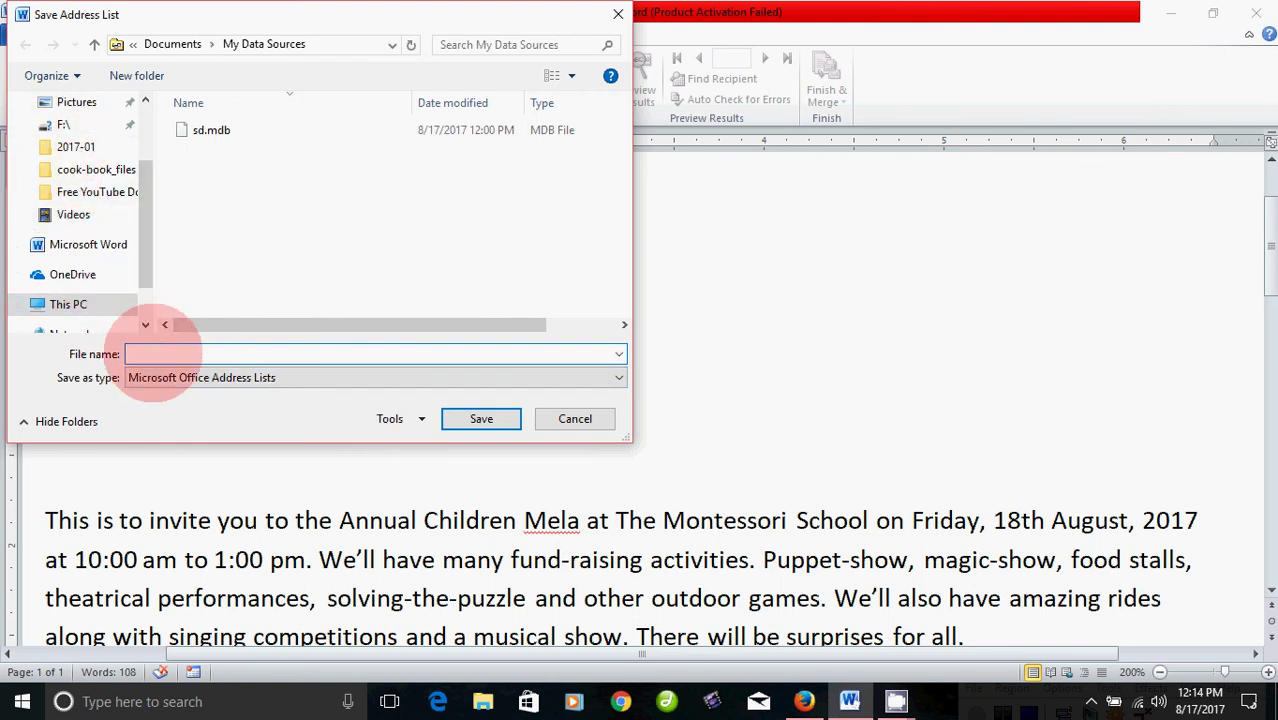
text(rt)
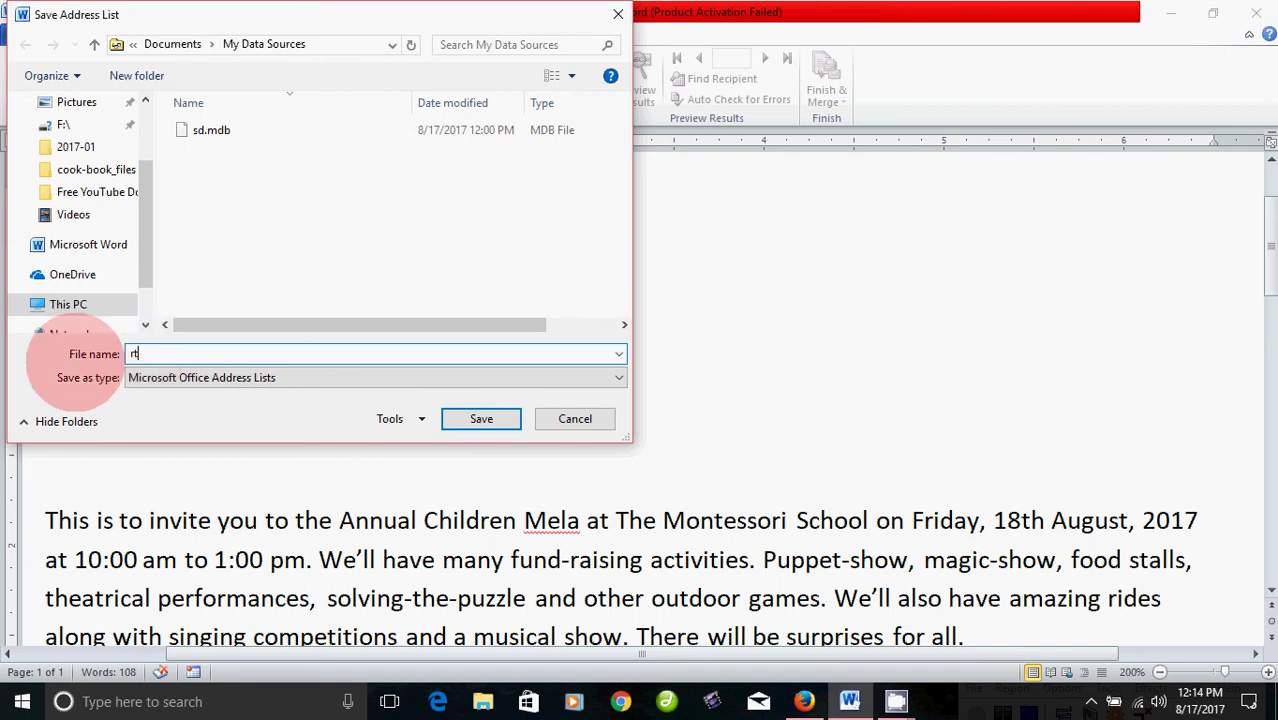
drag(170, 355, 105, 352)
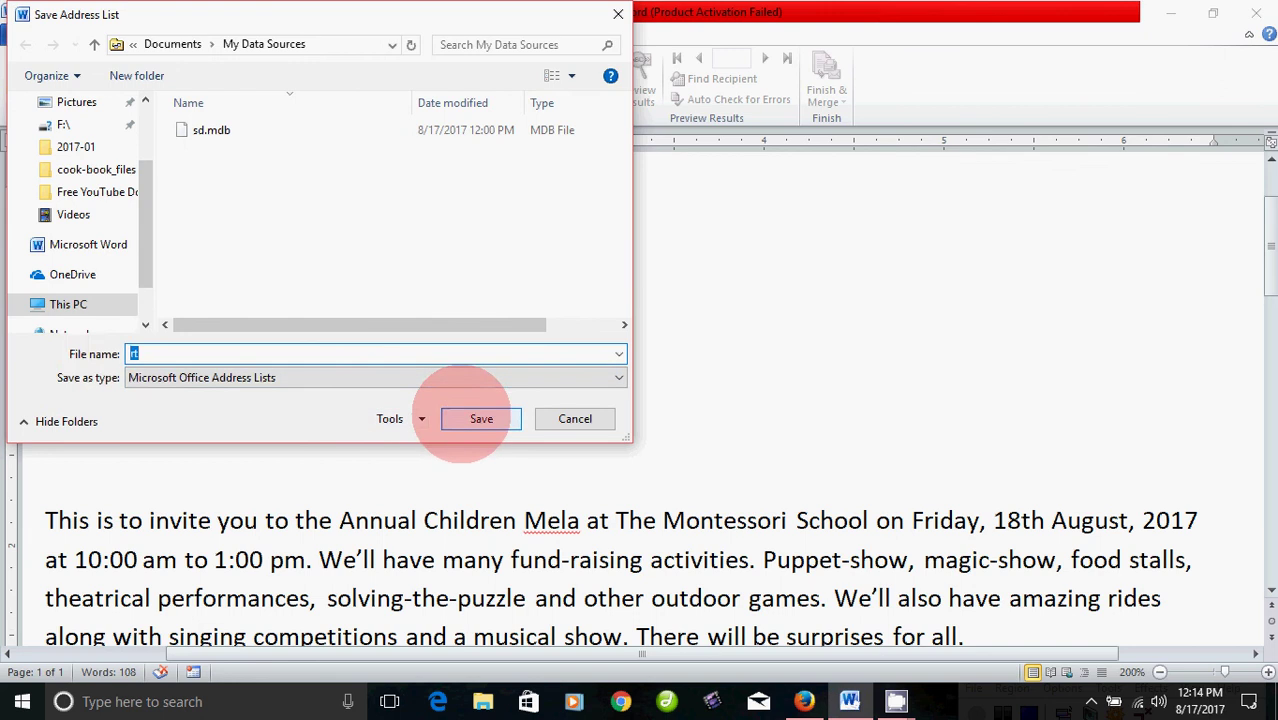
click(465, 418)
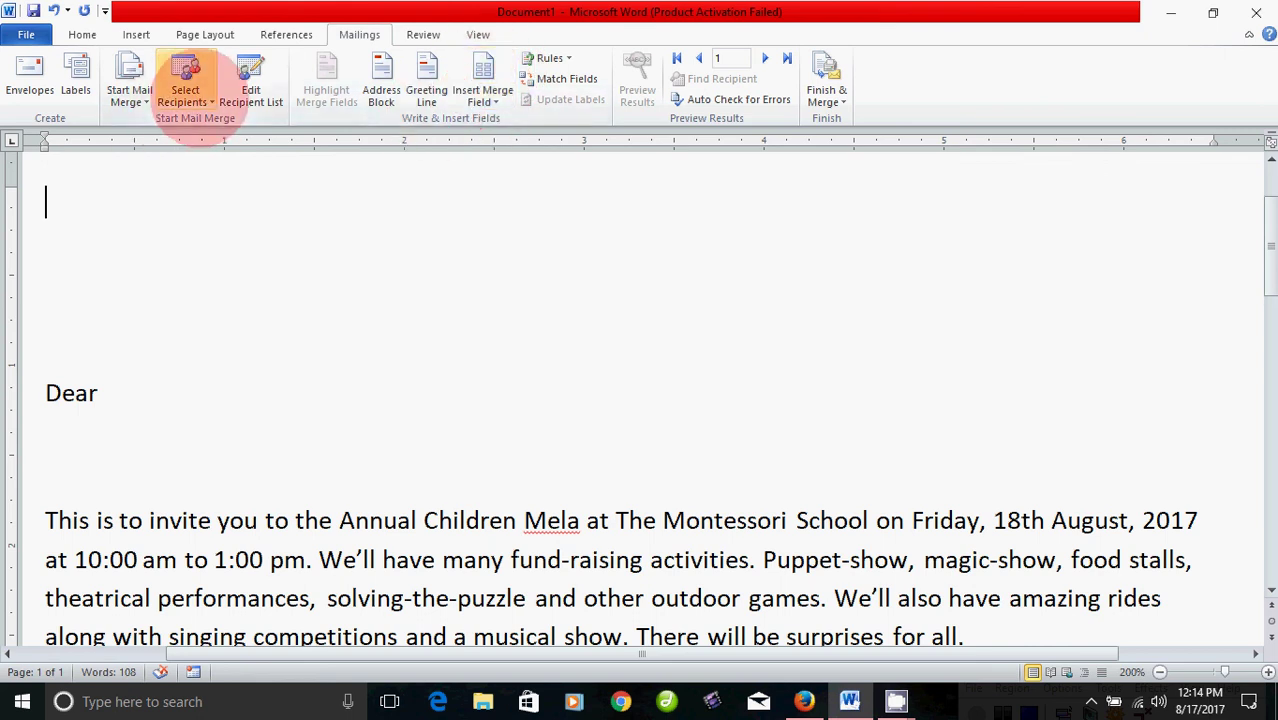
click(190, 98)
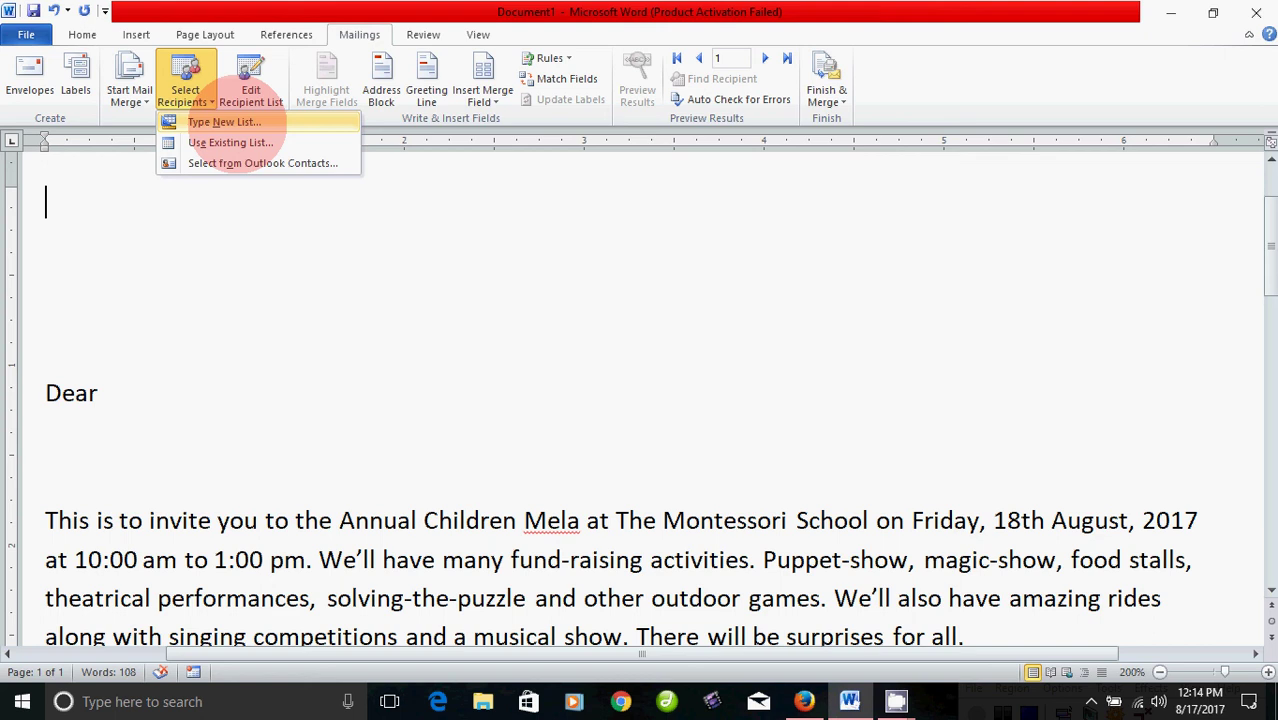
click(251, 214)
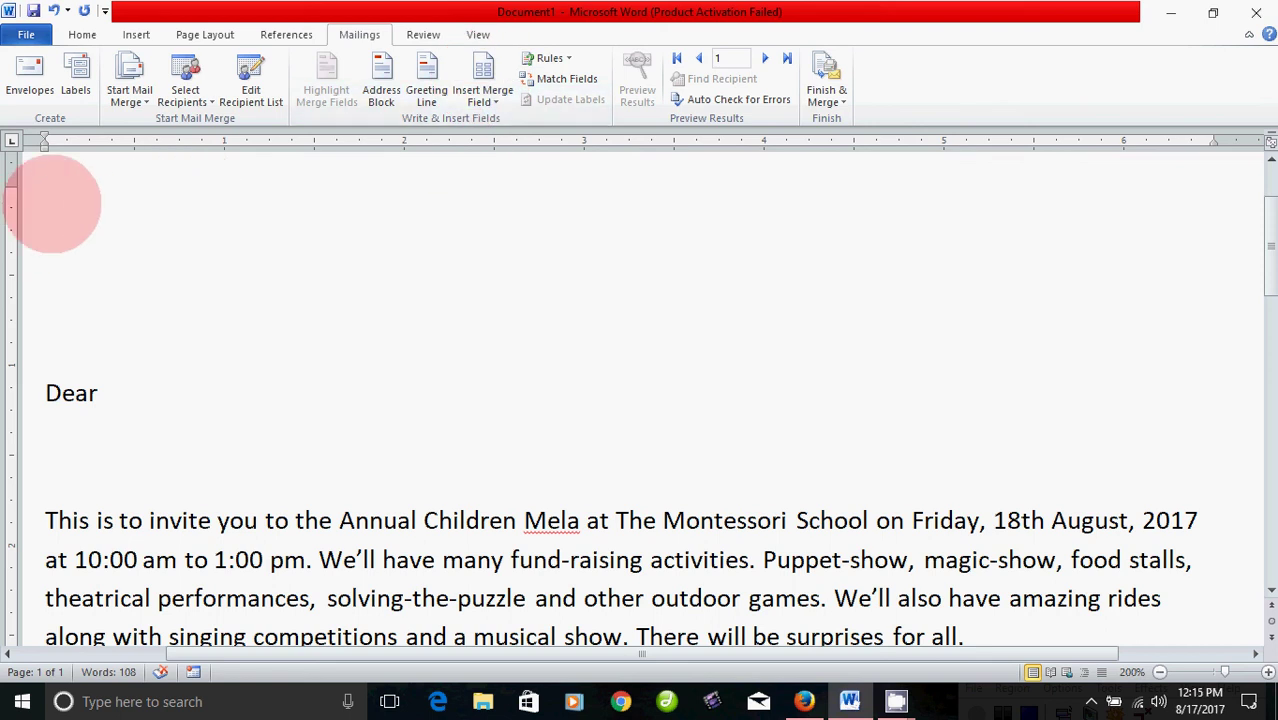
click(117, 398)
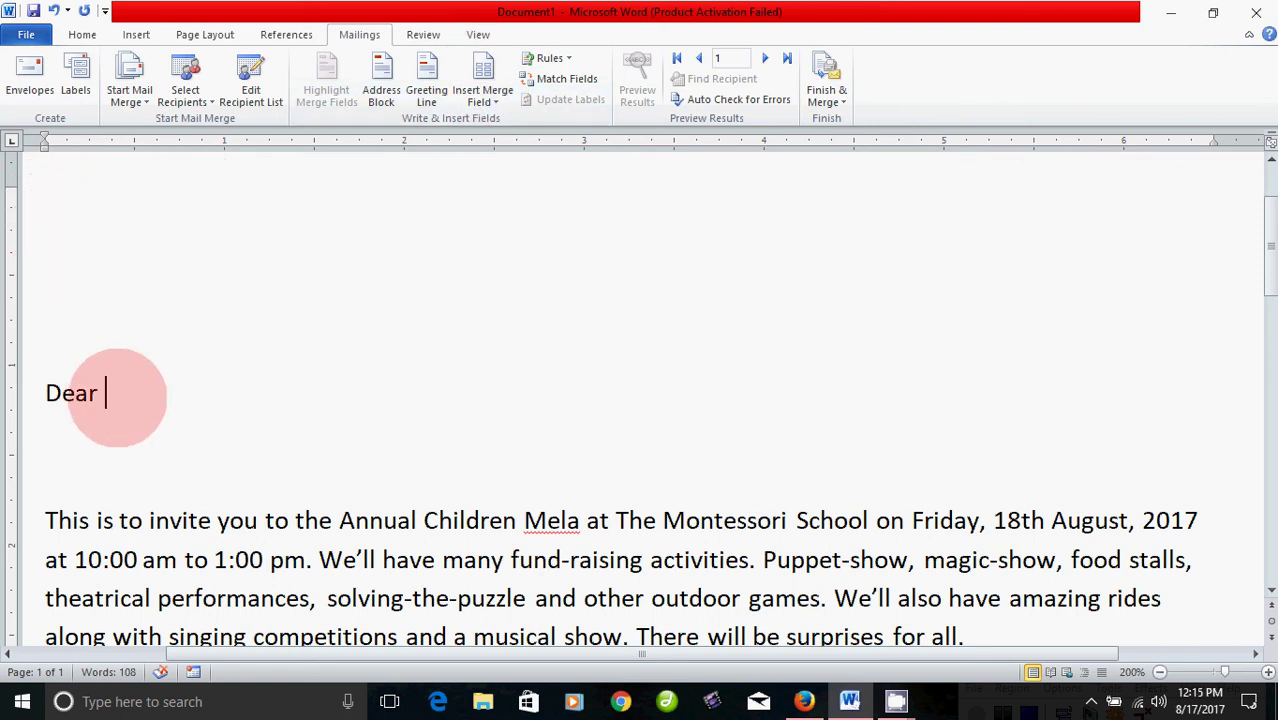
click(46, 212)
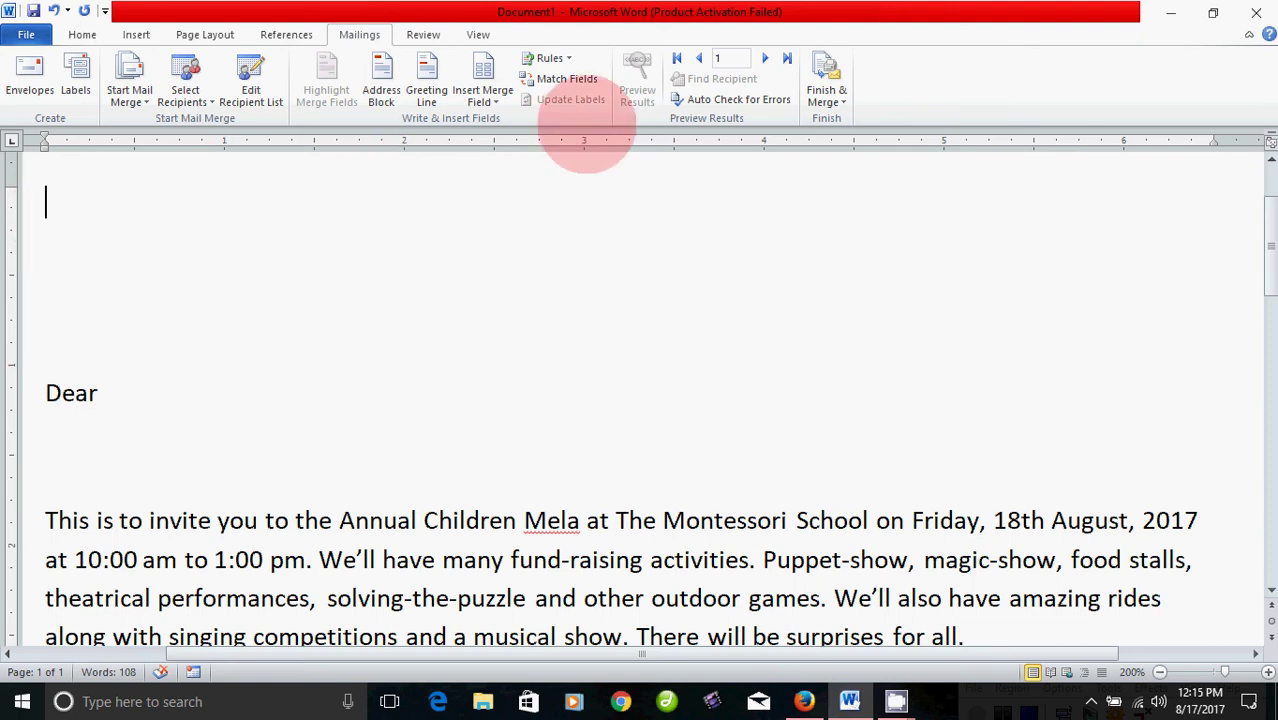
Insert the Name, Street and Place merge fields on separate lines at the top of the letter
click(495, 103)
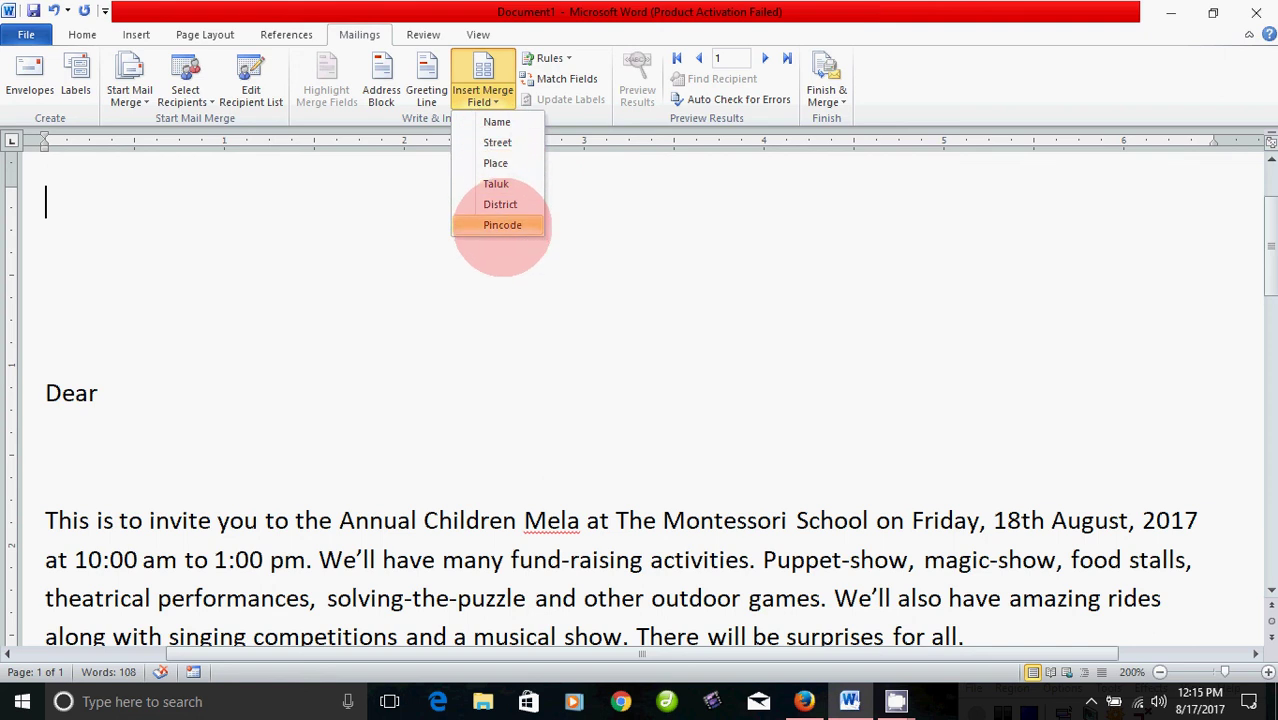
click(497, 122)
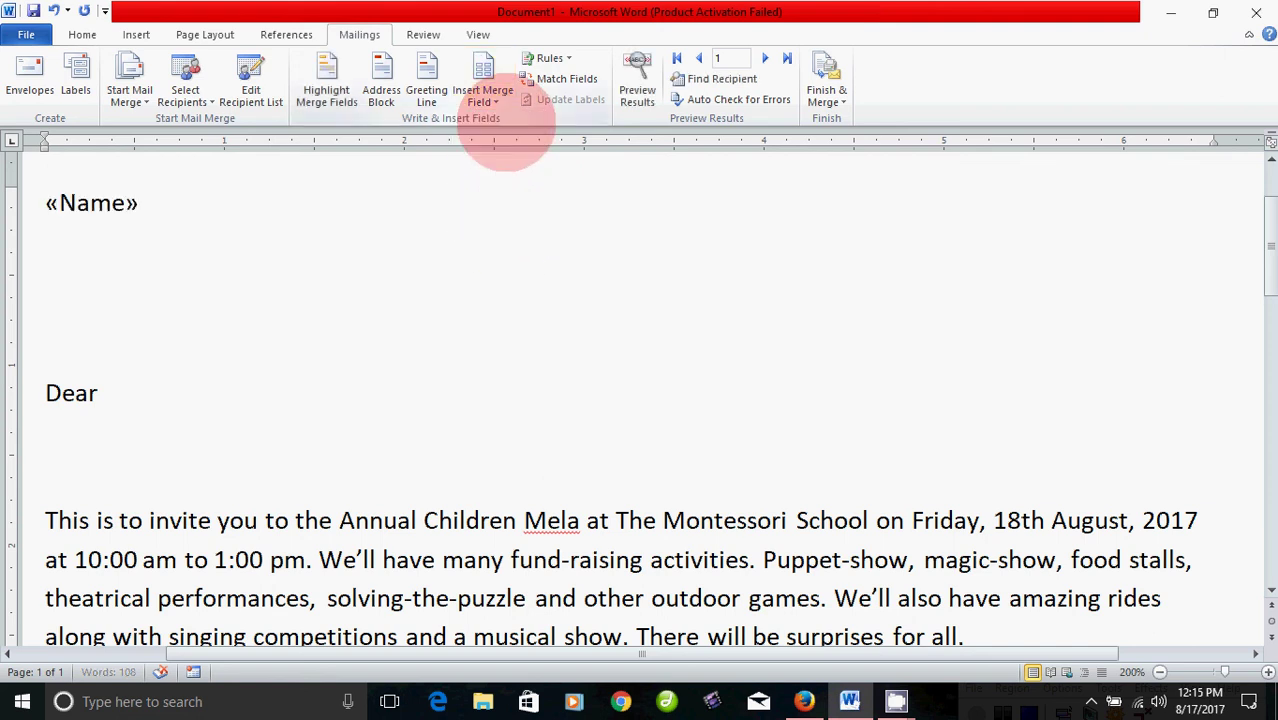
key(Return)
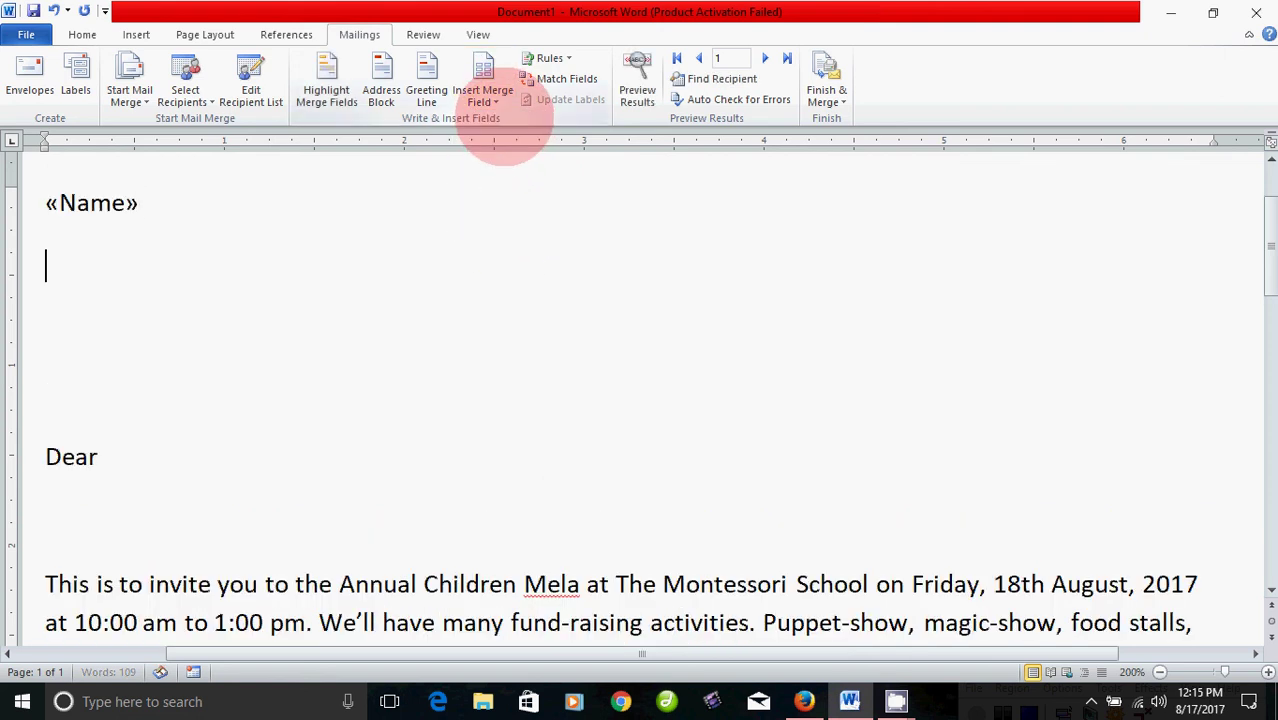
click(487, 102)
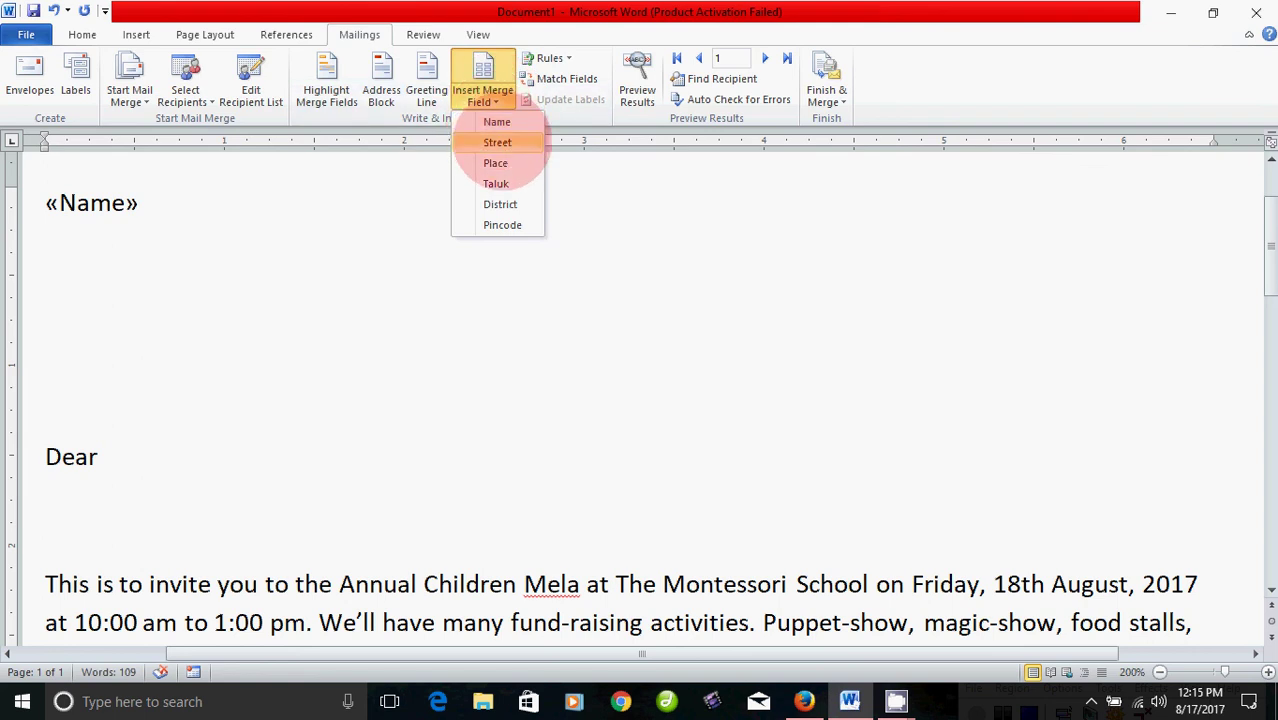
click(497, 142)
key(Return)
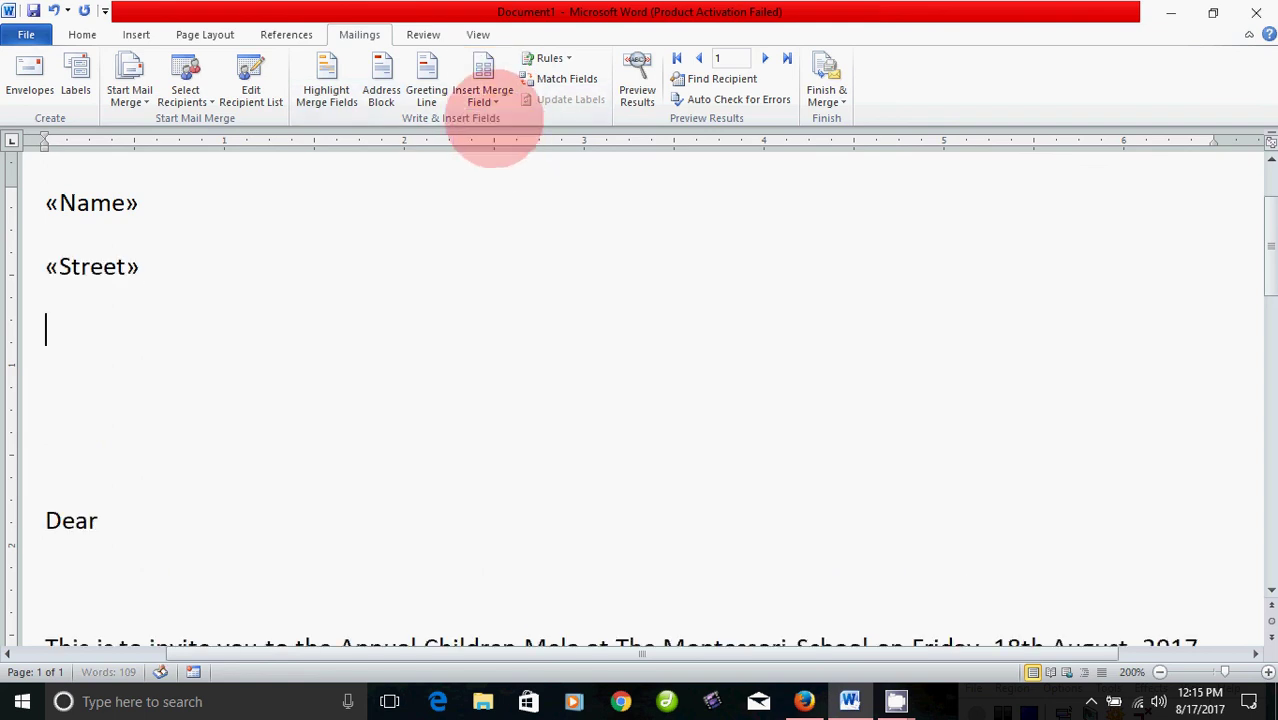
click(488, 98)
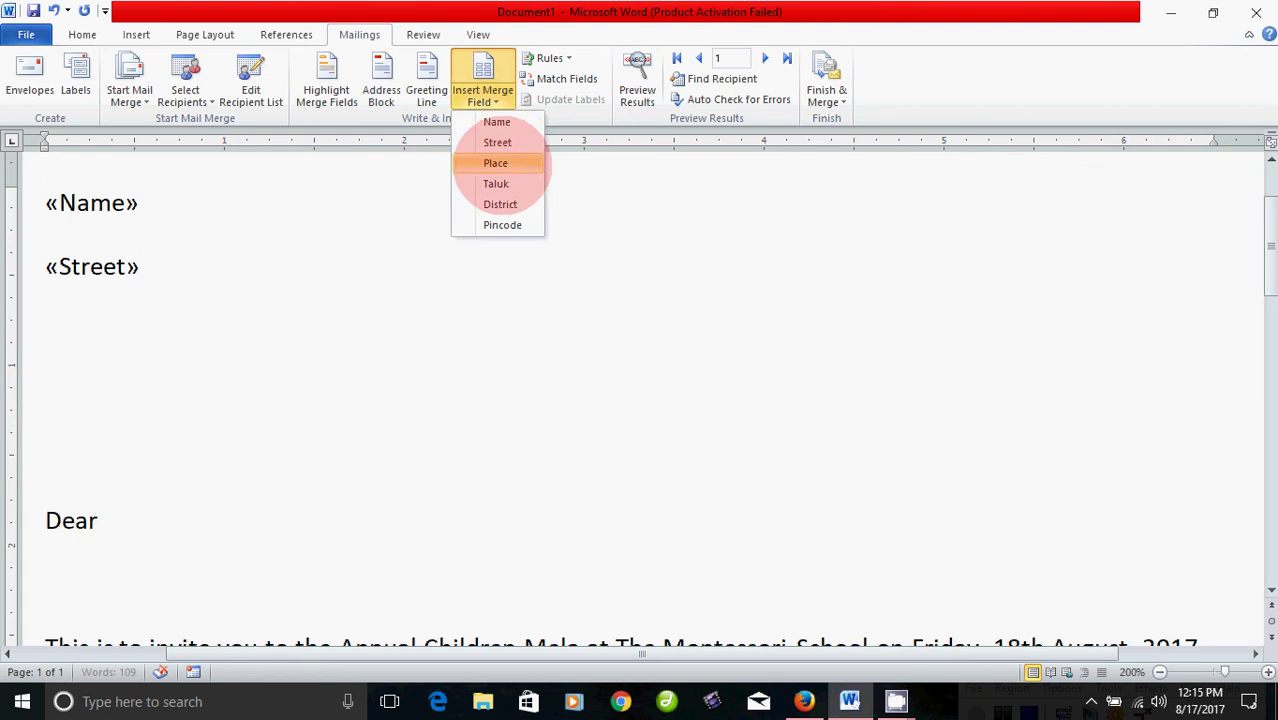
click(496, 163)
key(Return)
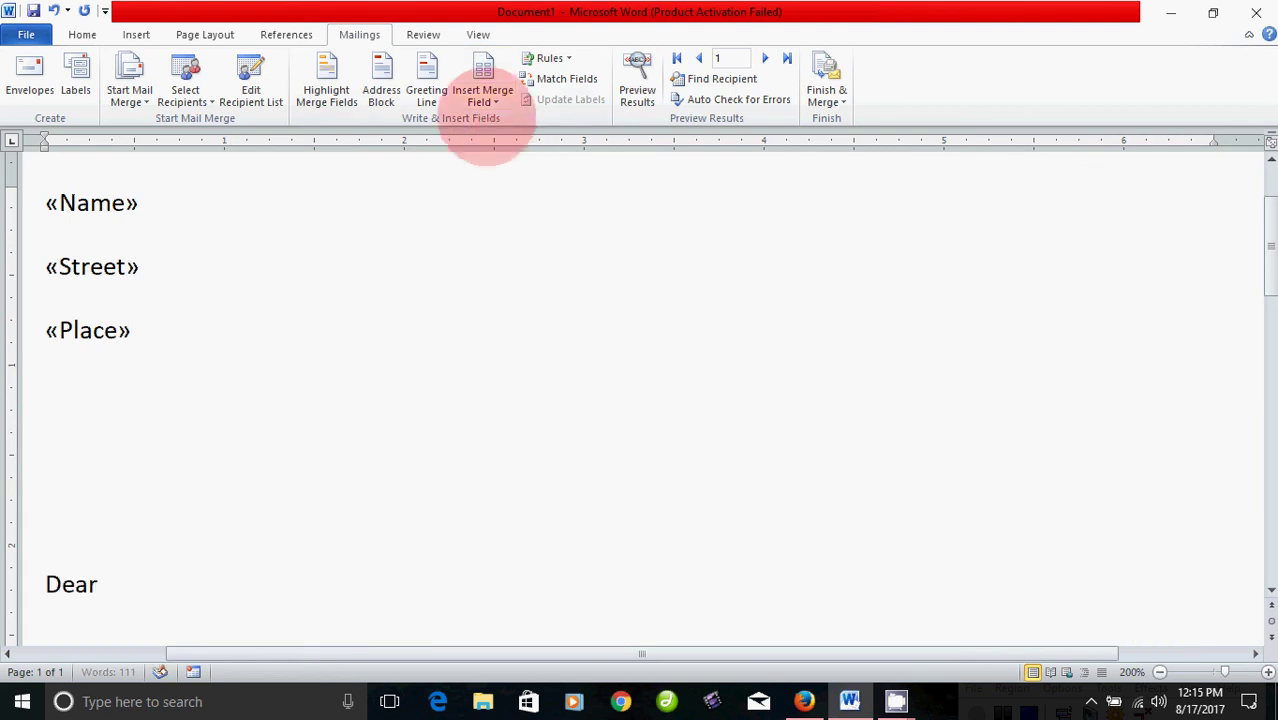
Add the Taluk, District and Pincode merge fields on the following lines
click(486, 96)
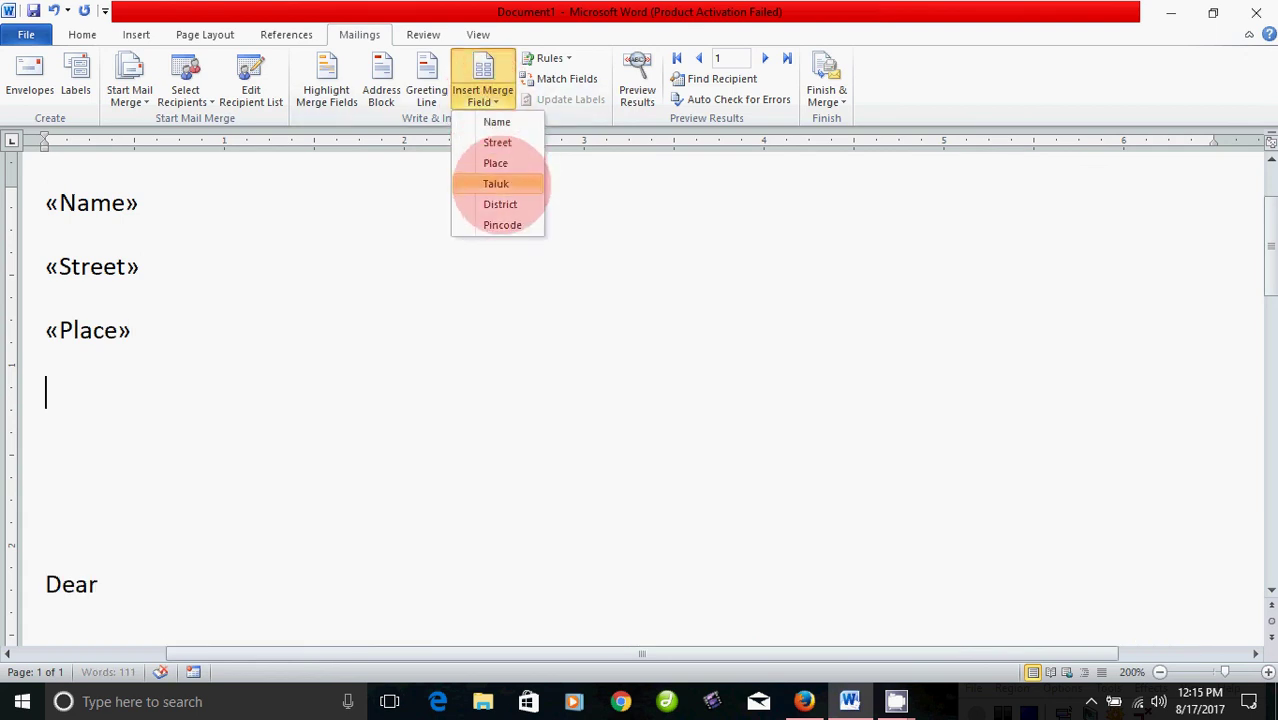
click(496, 184)
key(Return)
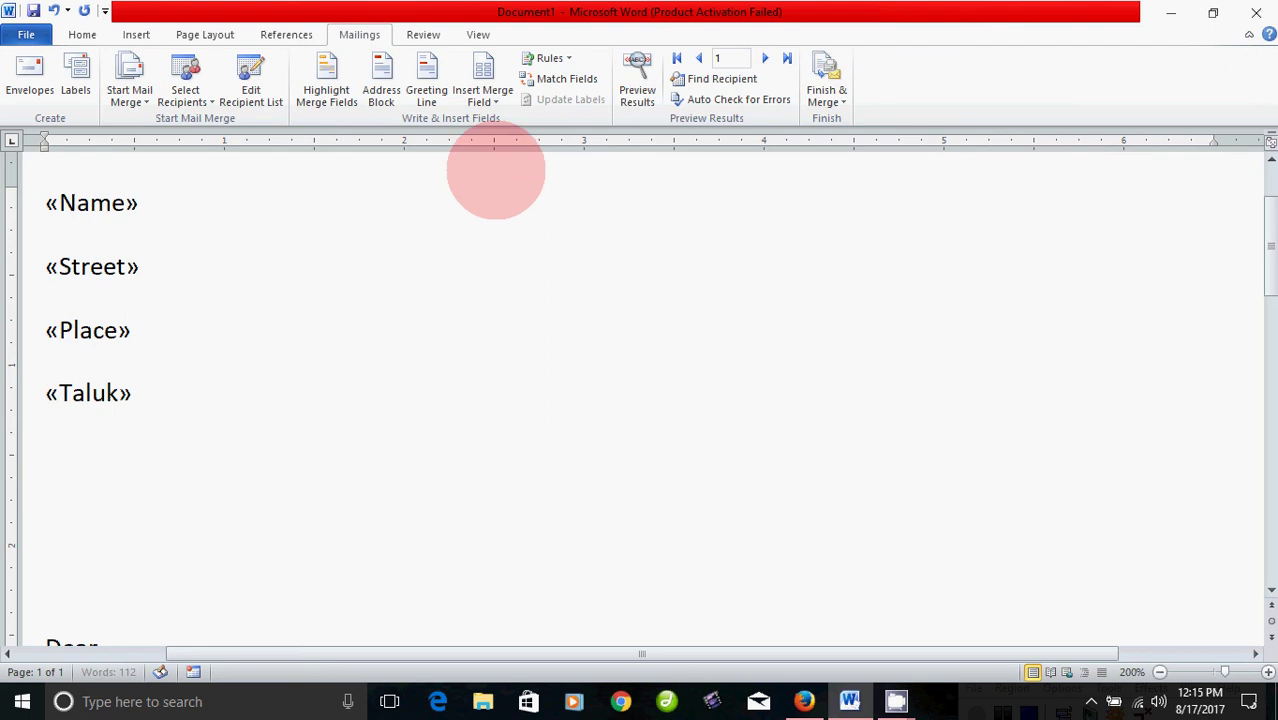
click(488, 98)
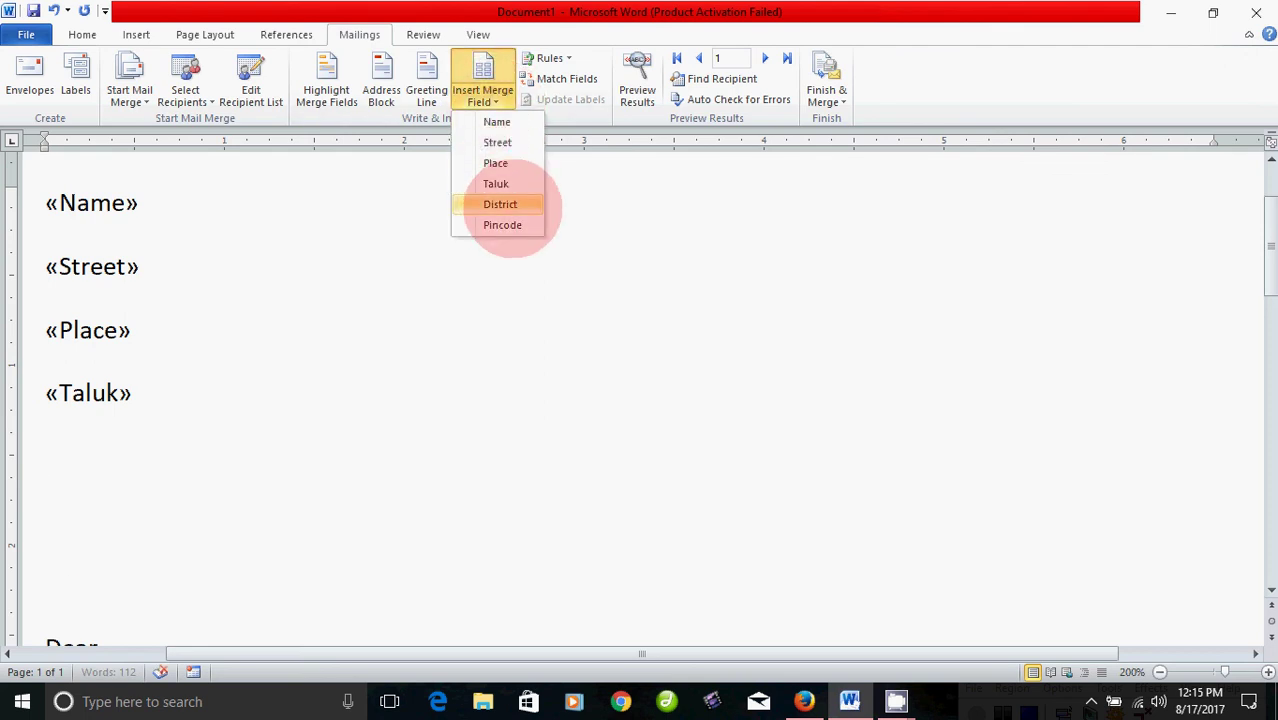
click(513, 204)
key(Return)
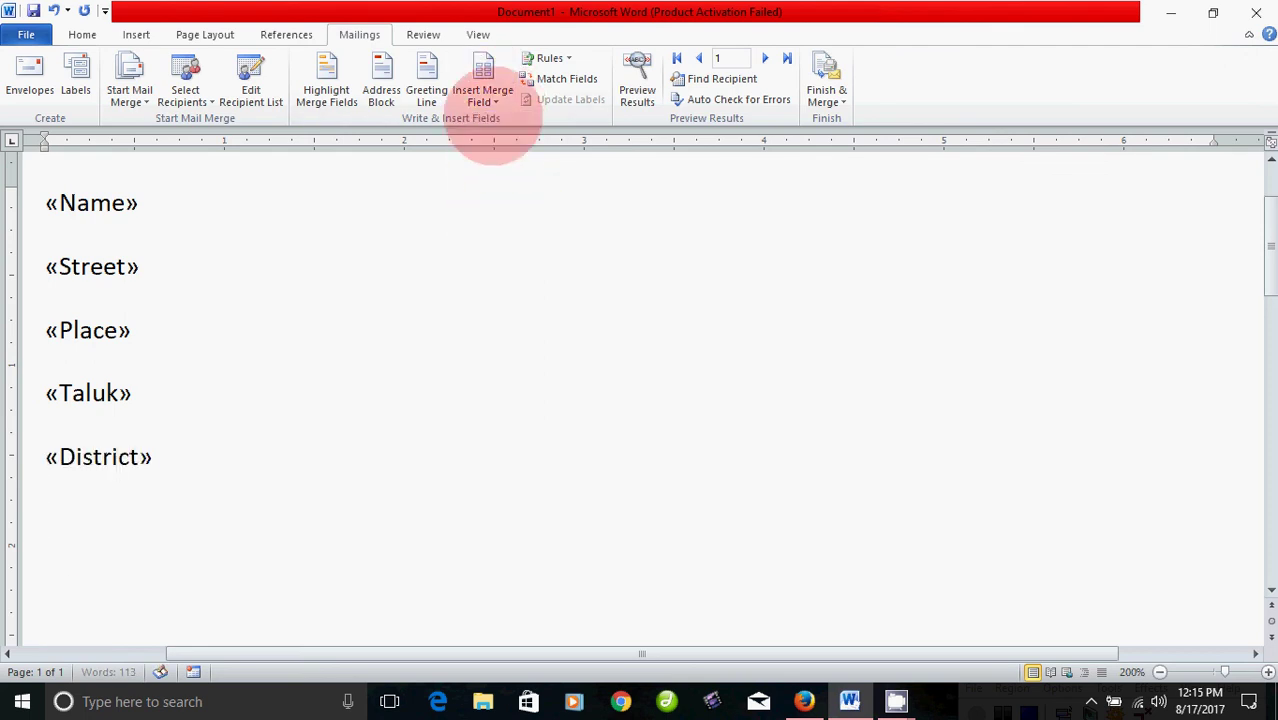
click(488, 98)
click(503, 225)
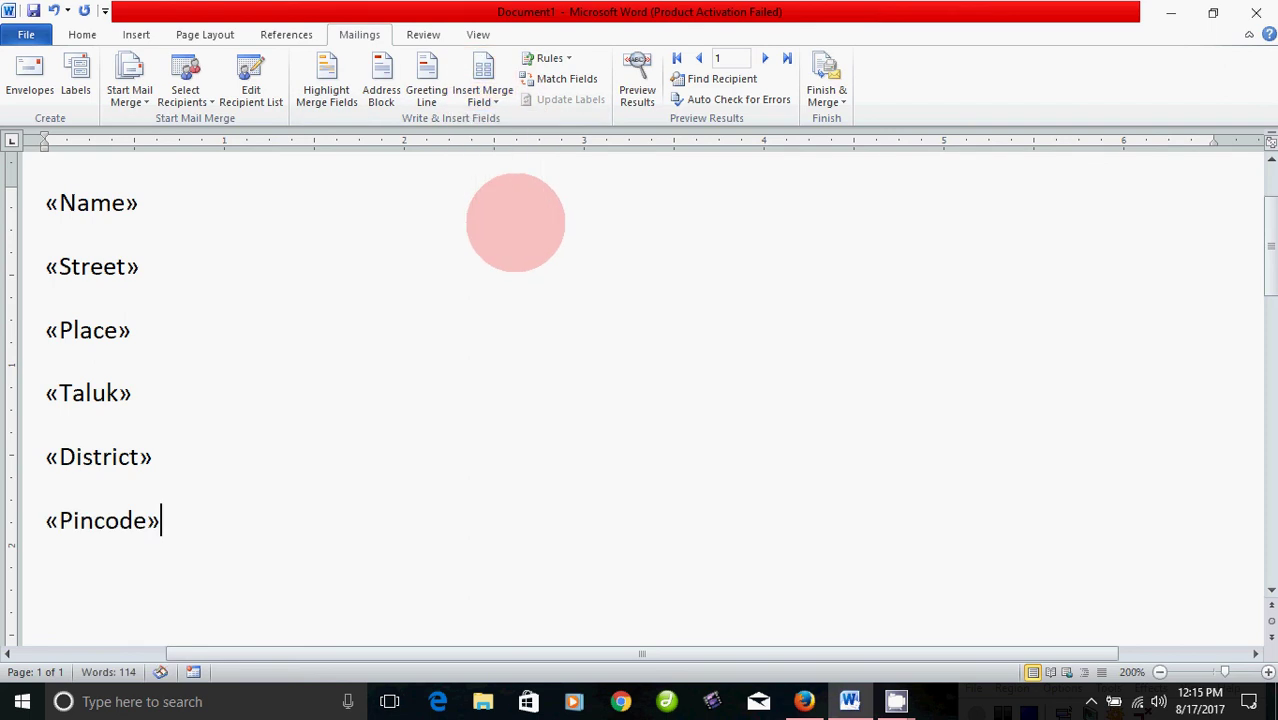
key(Return)
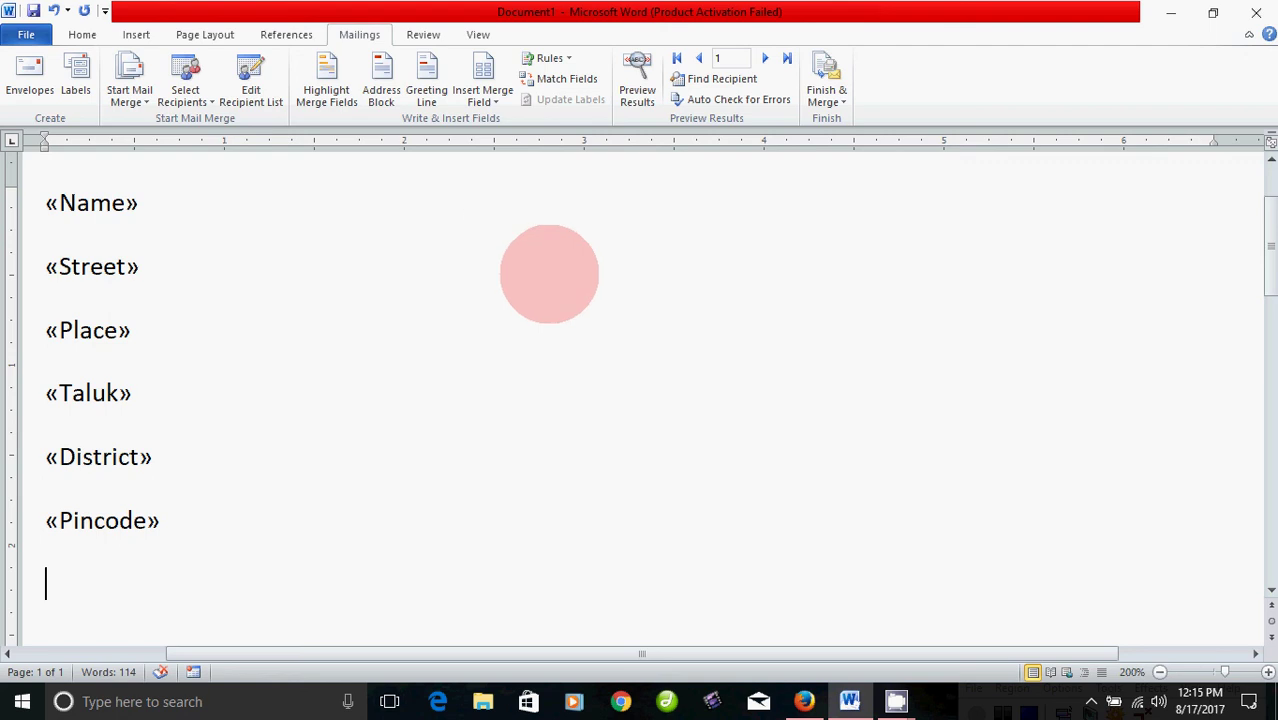
Insert the Name merge field after 'Dear' in the greeting
scroll(531, 303, down, 3)
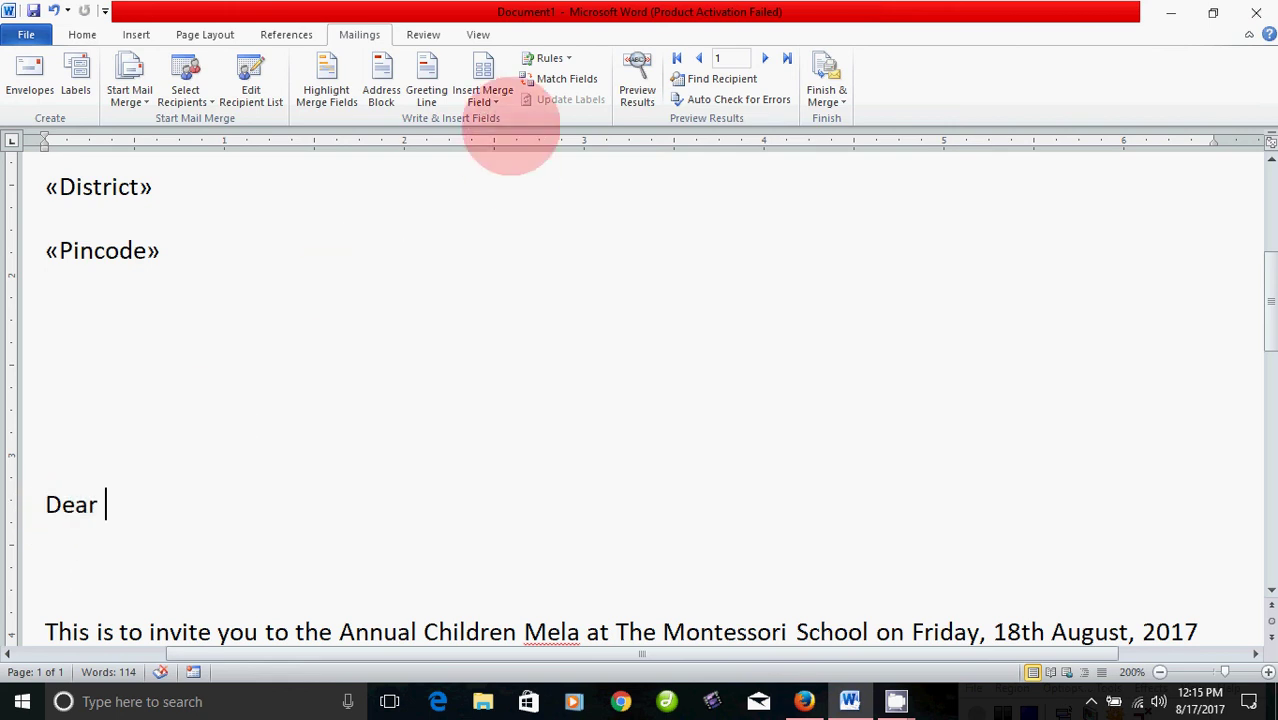
click(490, 95)
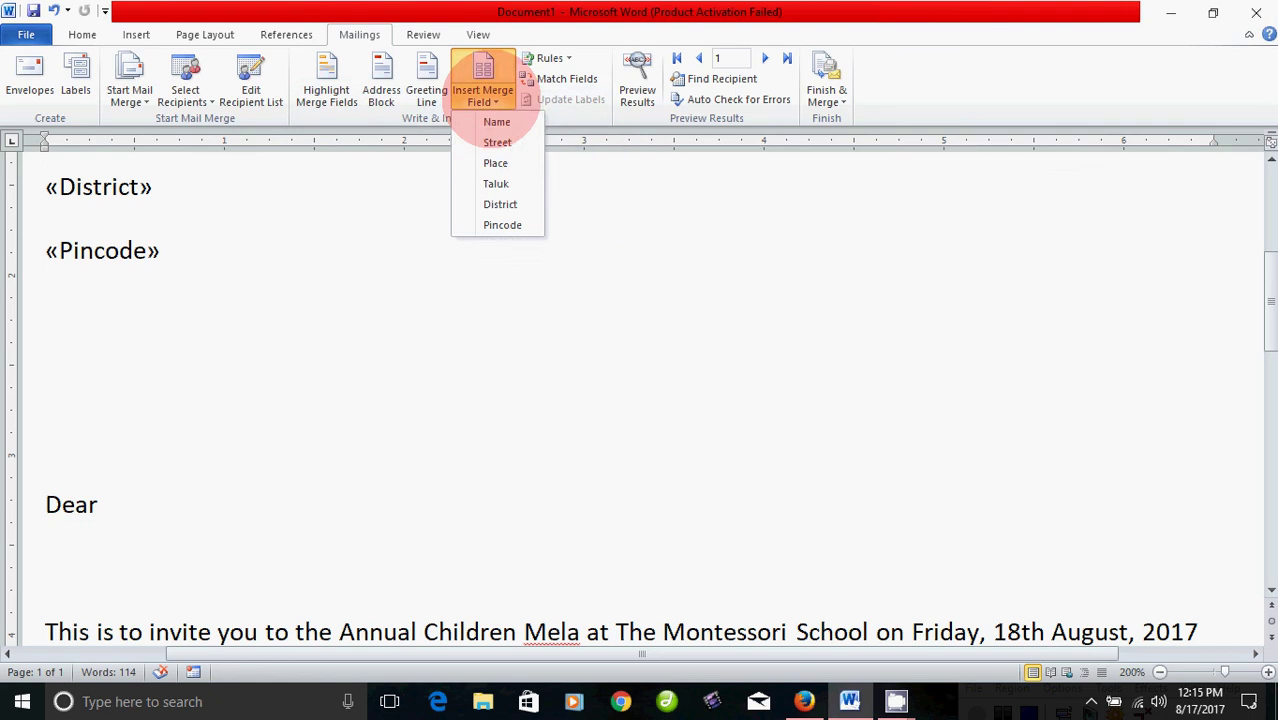
click(492, 122)
scroll(445, 351, up, 3)
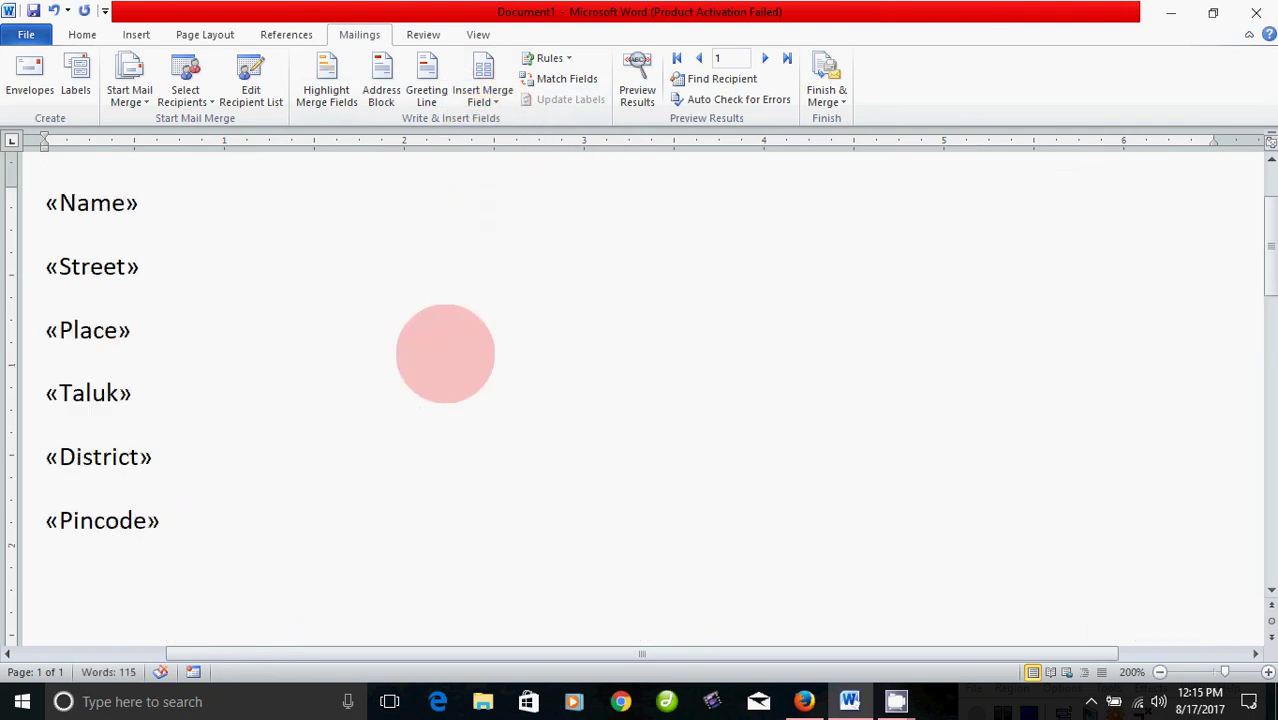
scroll(323, 484, down, 3)
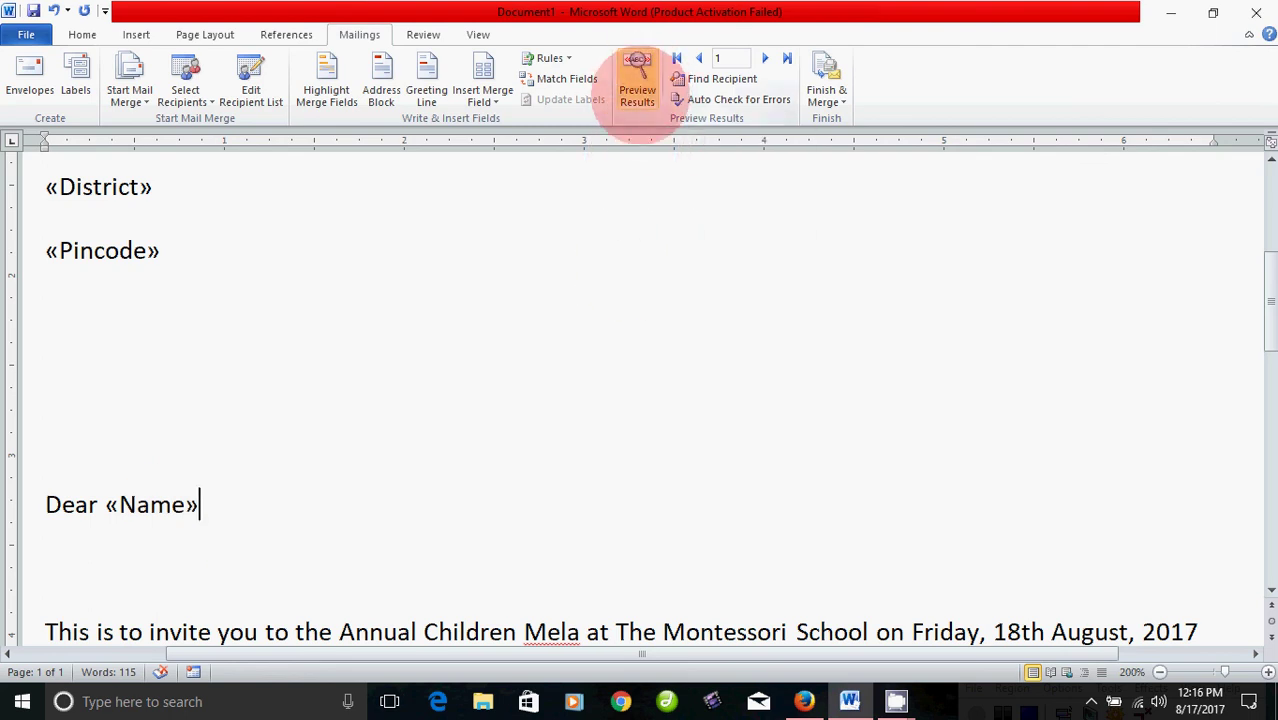
Preview the first recipient's letter and give the address lines 0 pt spacing after
click(637, 80)
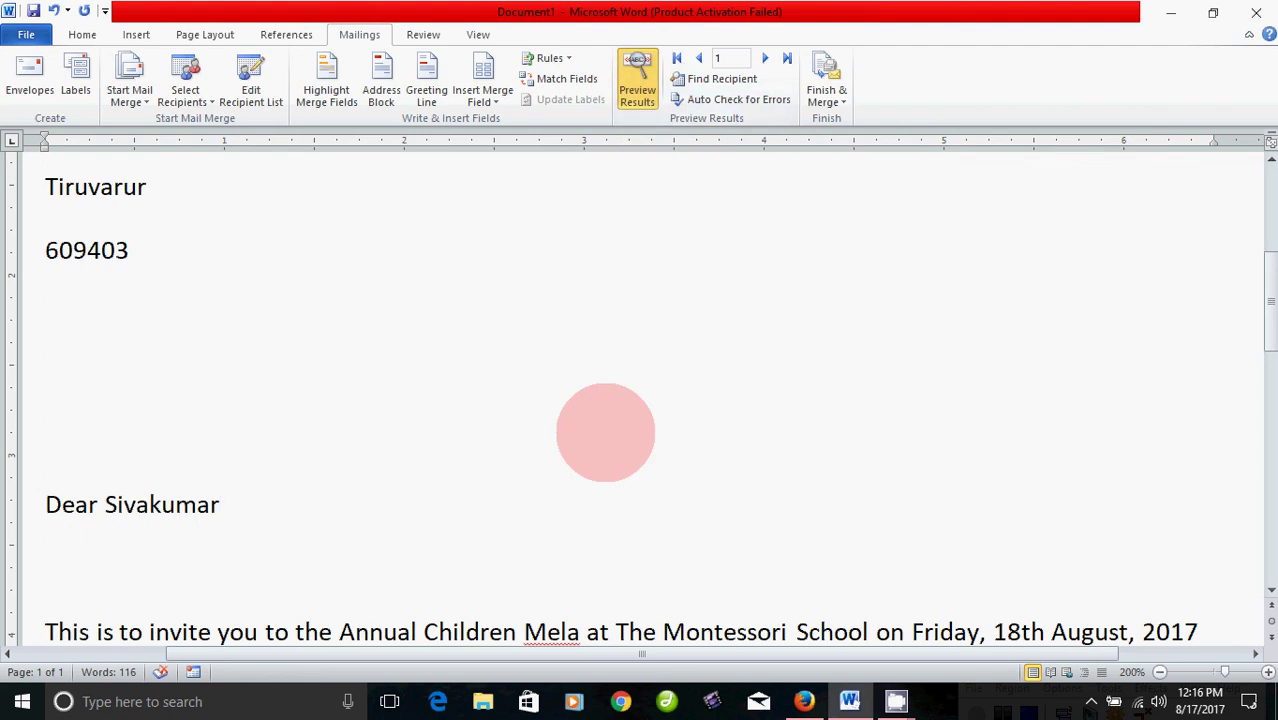
scroll(605, 432, up, 3)
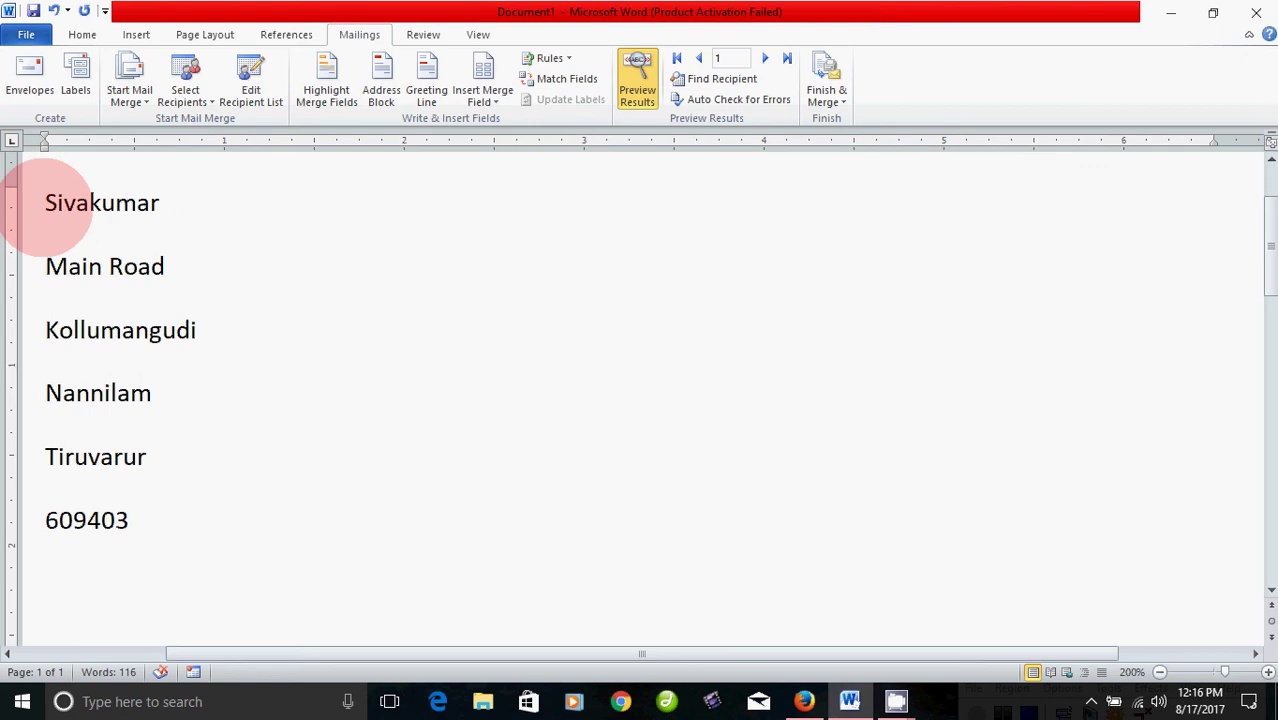
drag(48, 200, 137, 514)
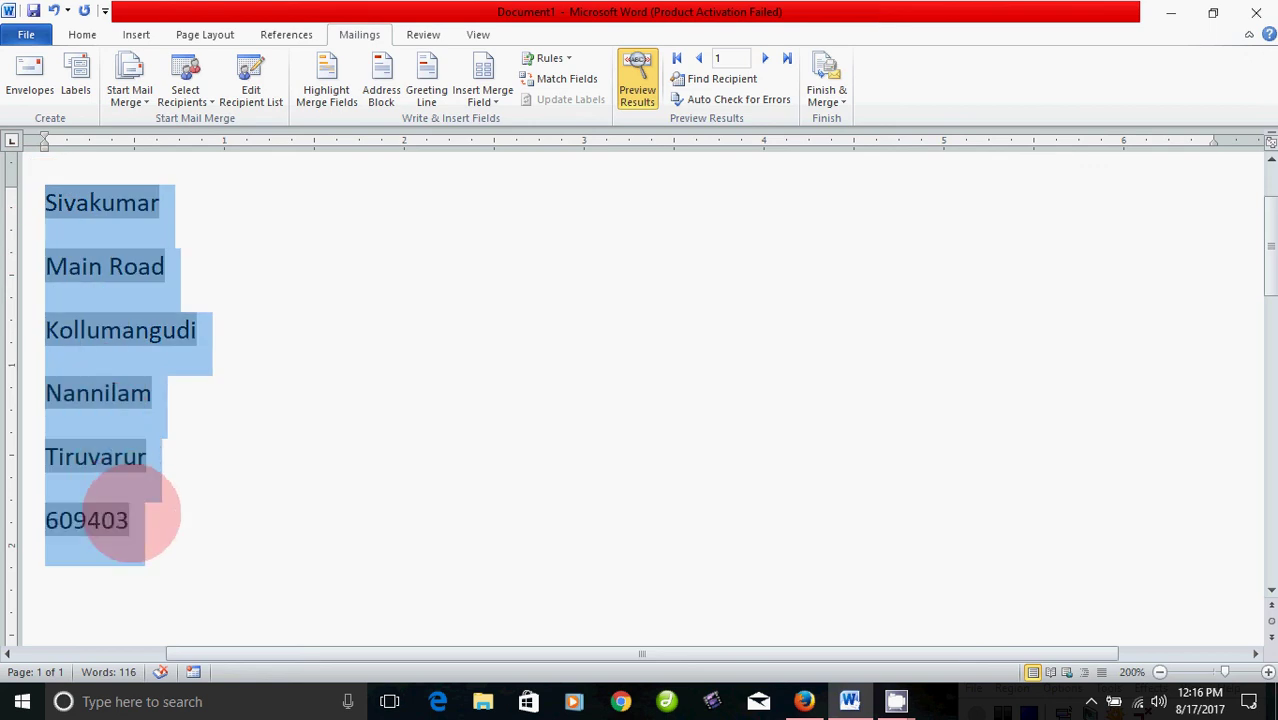
right_click(85, 234)
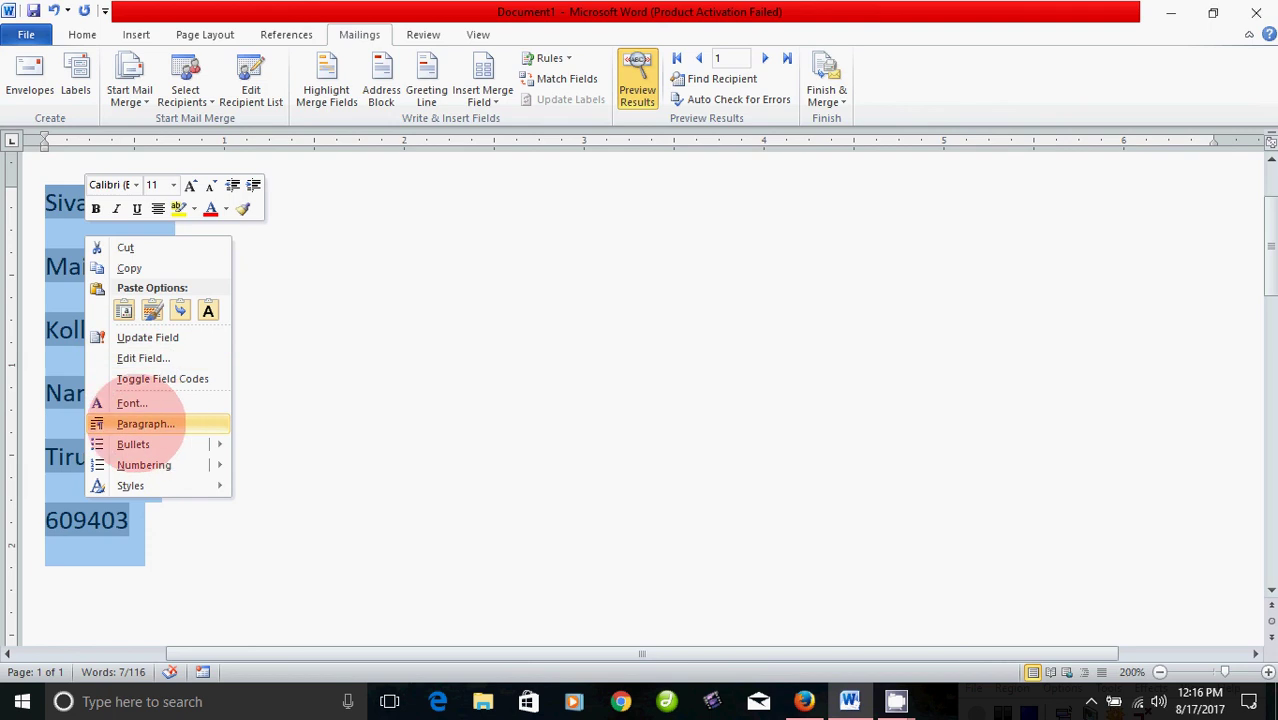
click(165, 424)
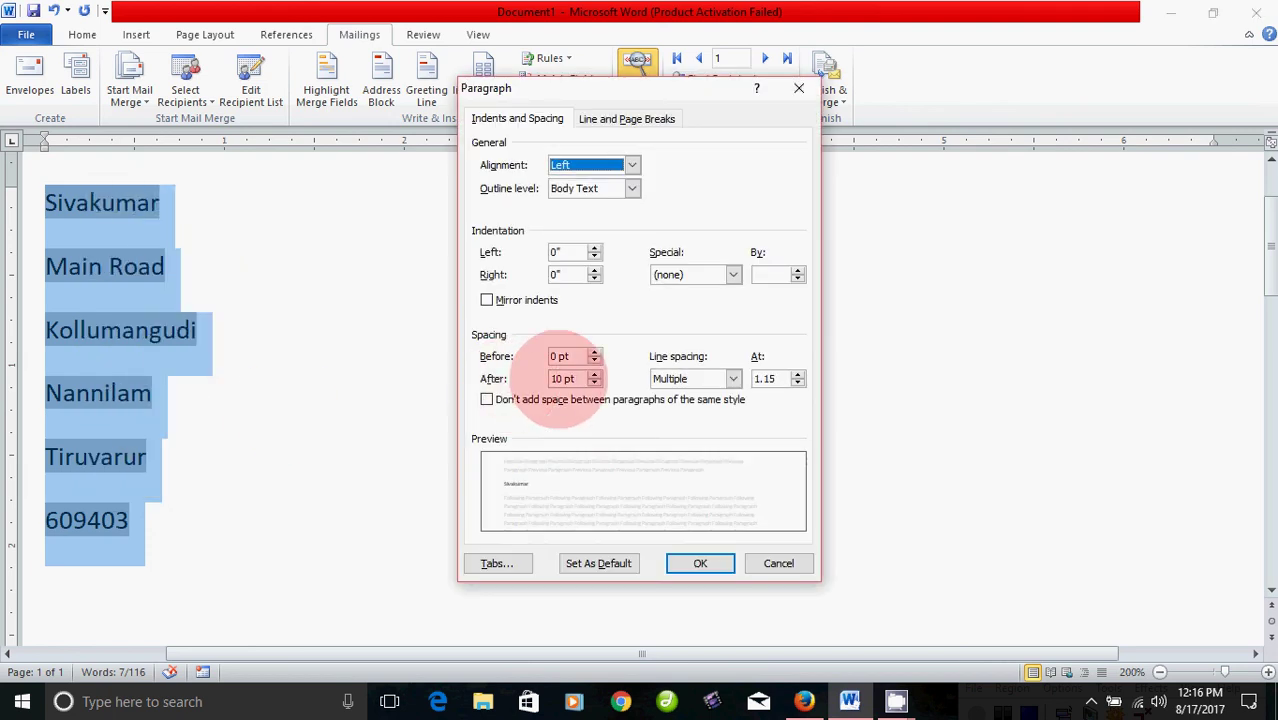
double_click(556, 378)
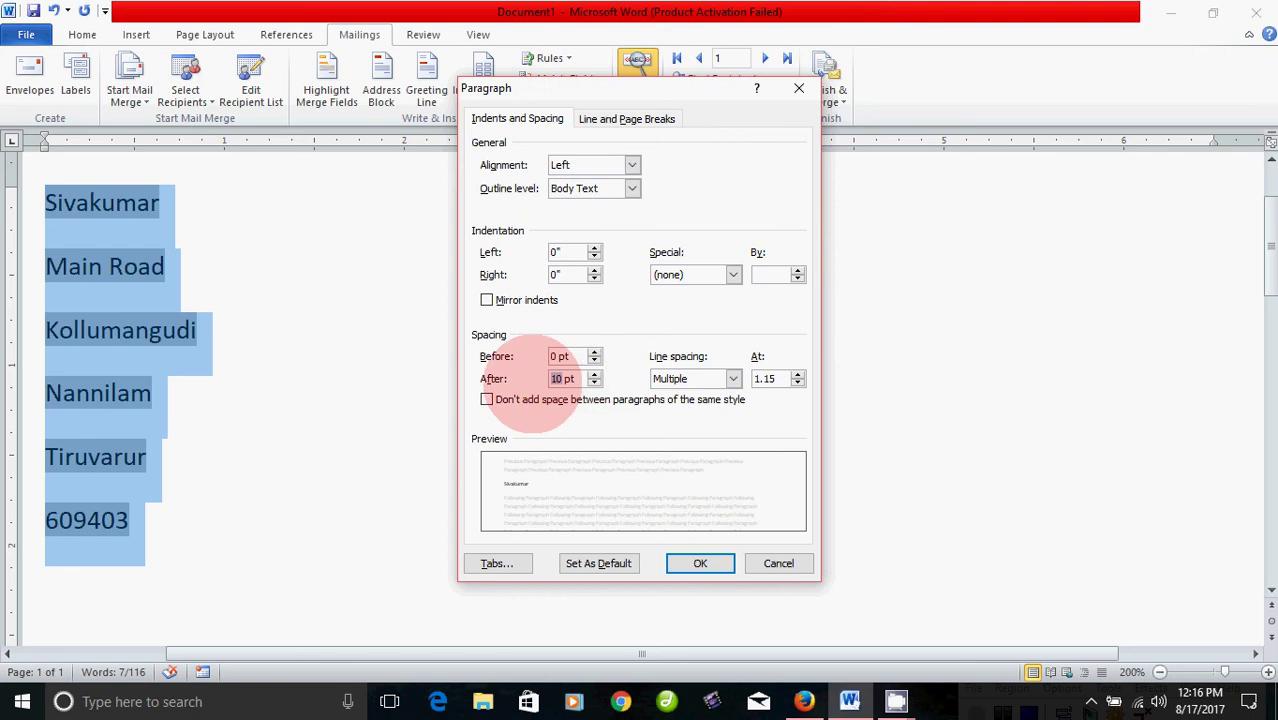
text(0)
key(BackSpace)
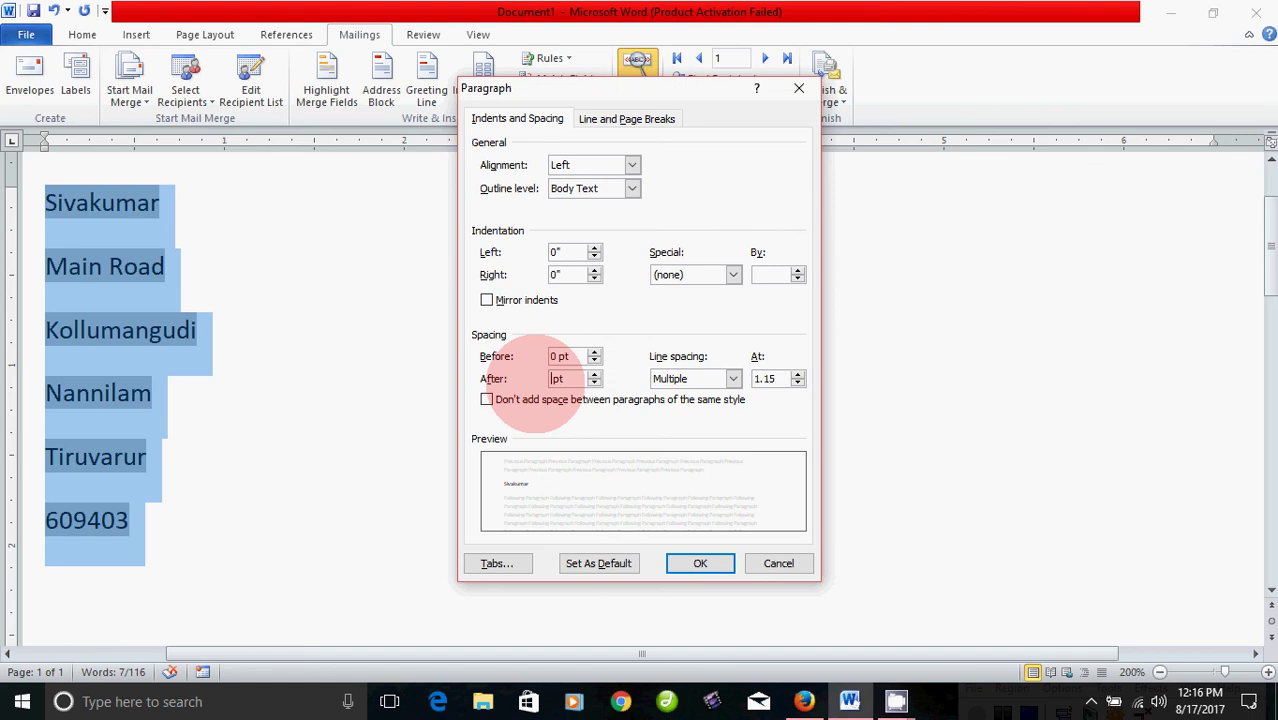
text(0)
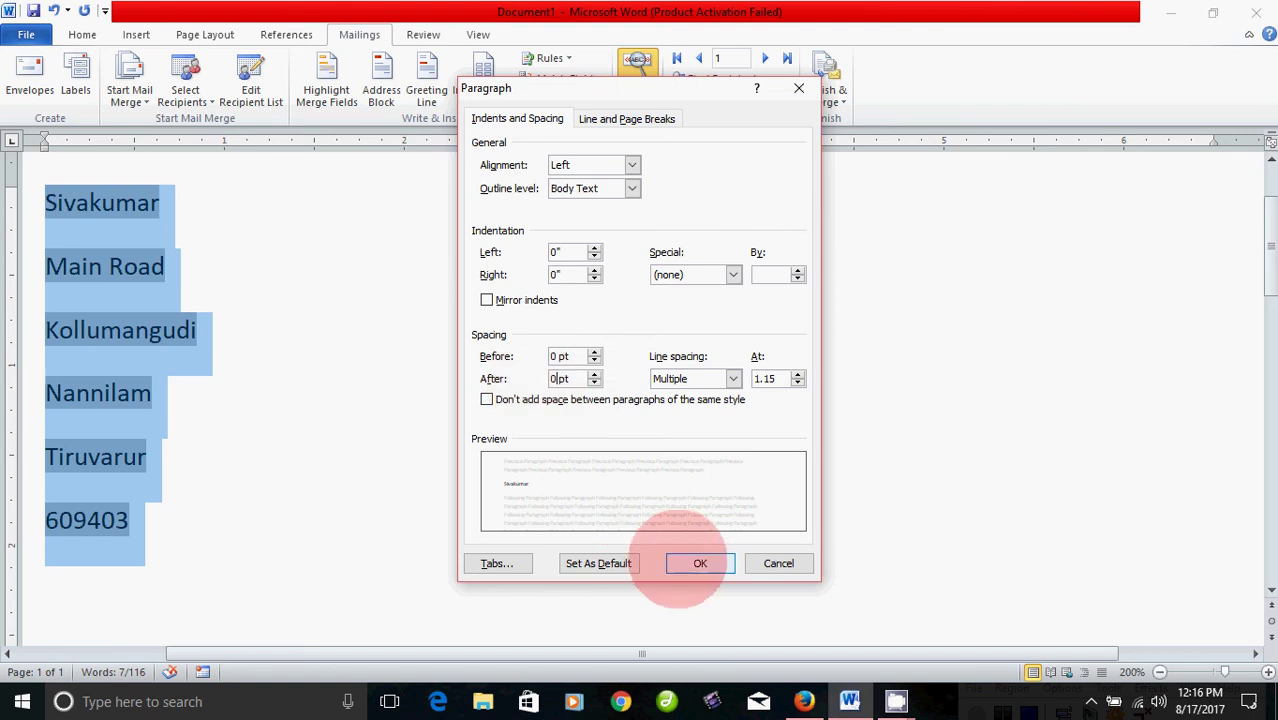
click(690, 562)
click(200, 443)
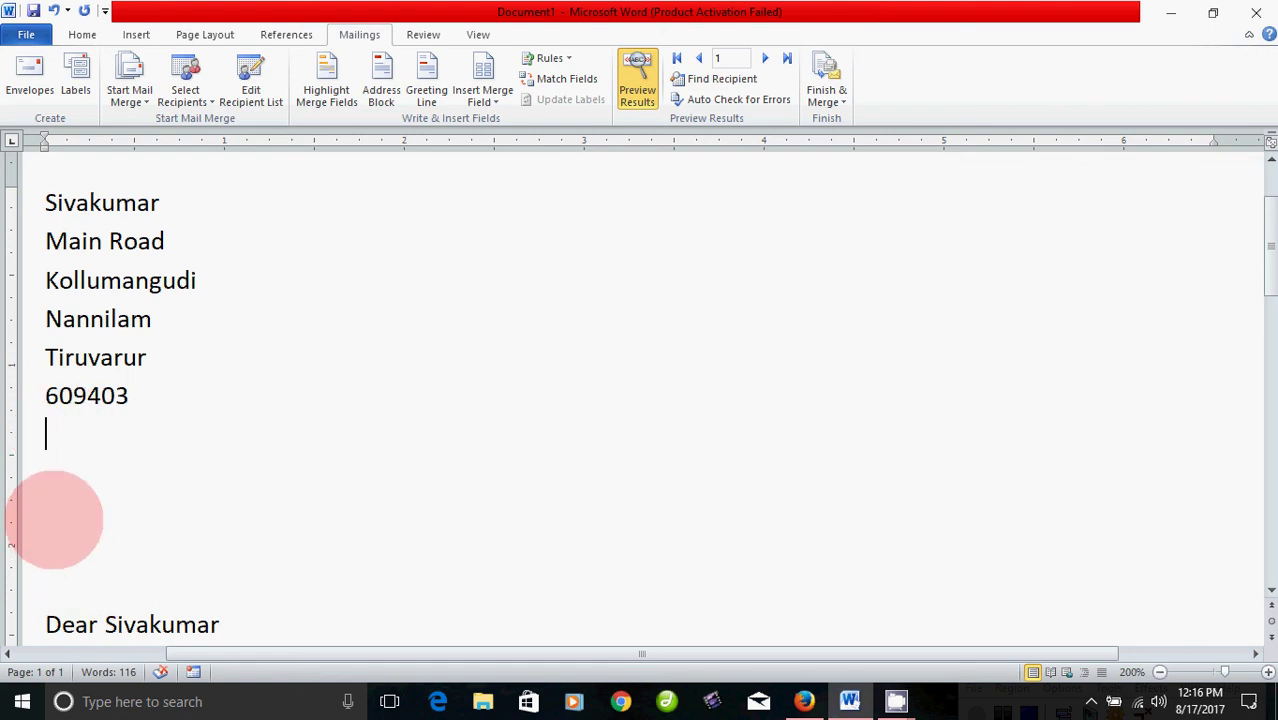
Delete the blank lines between the address block and greeting, and under the Dear line
key(Delete)
key(Delete)
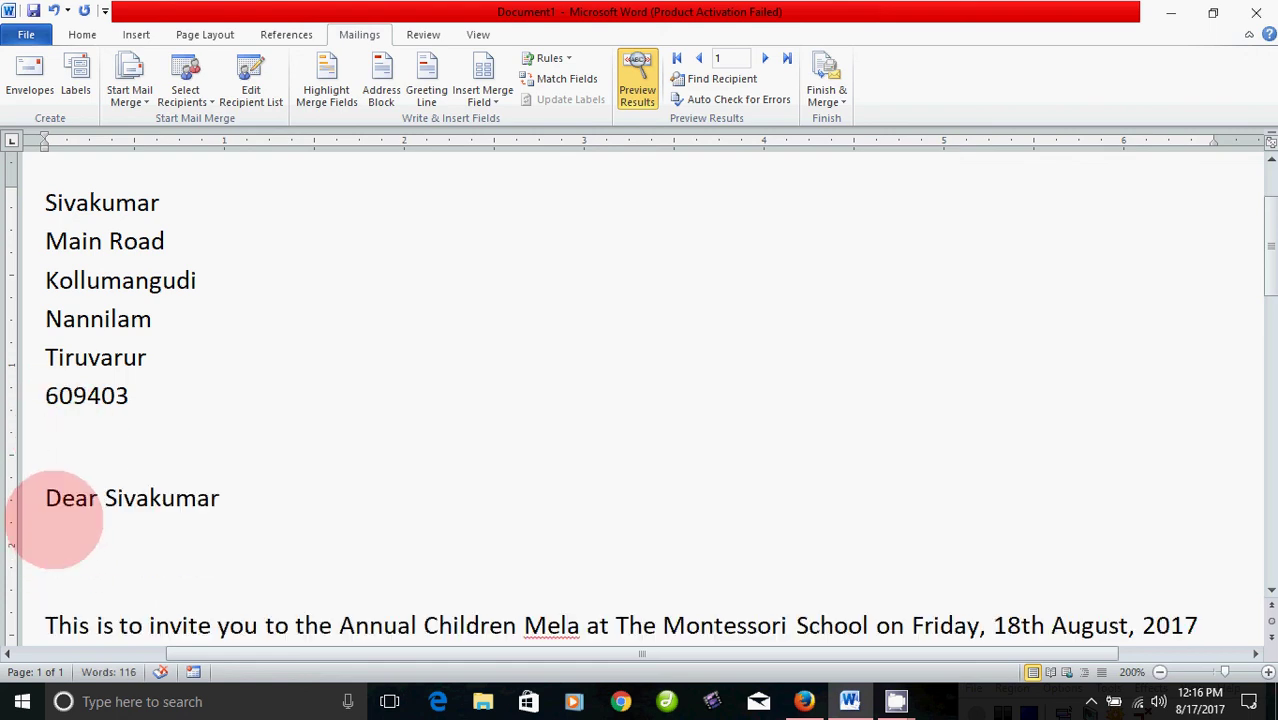
click(46, 556)
key(Delete)
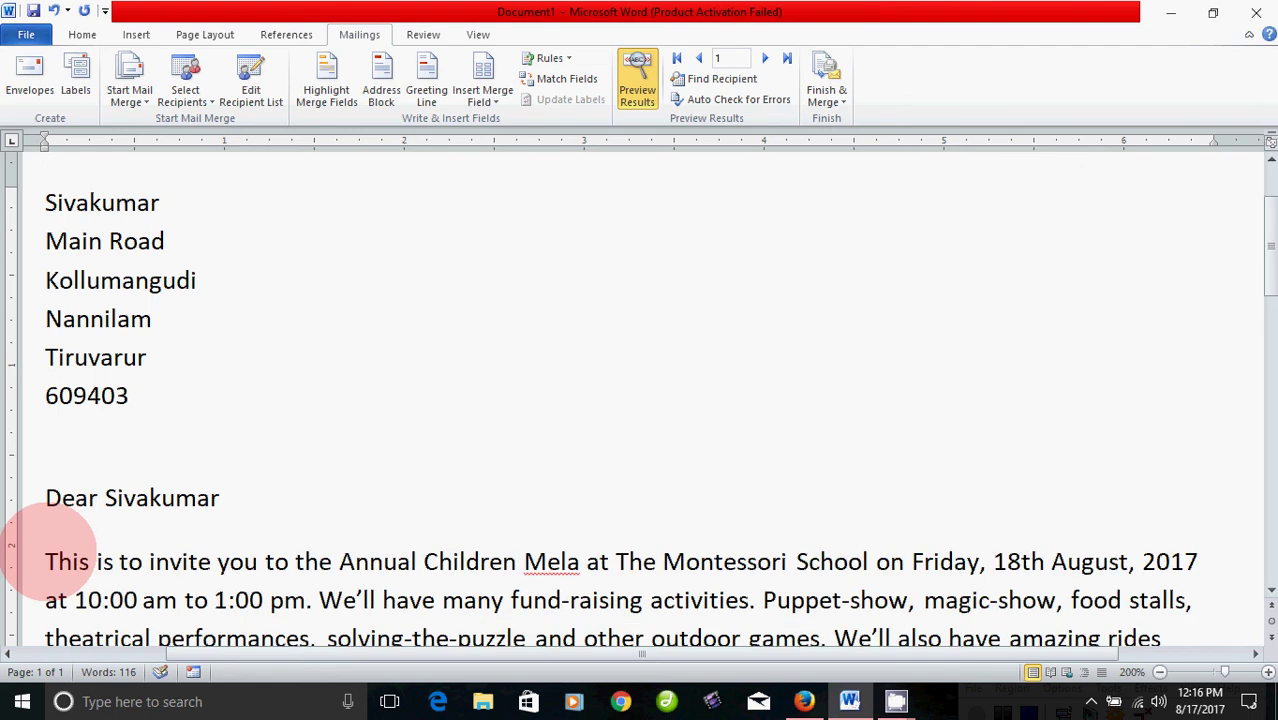
scroll(137, 371, up, 4)
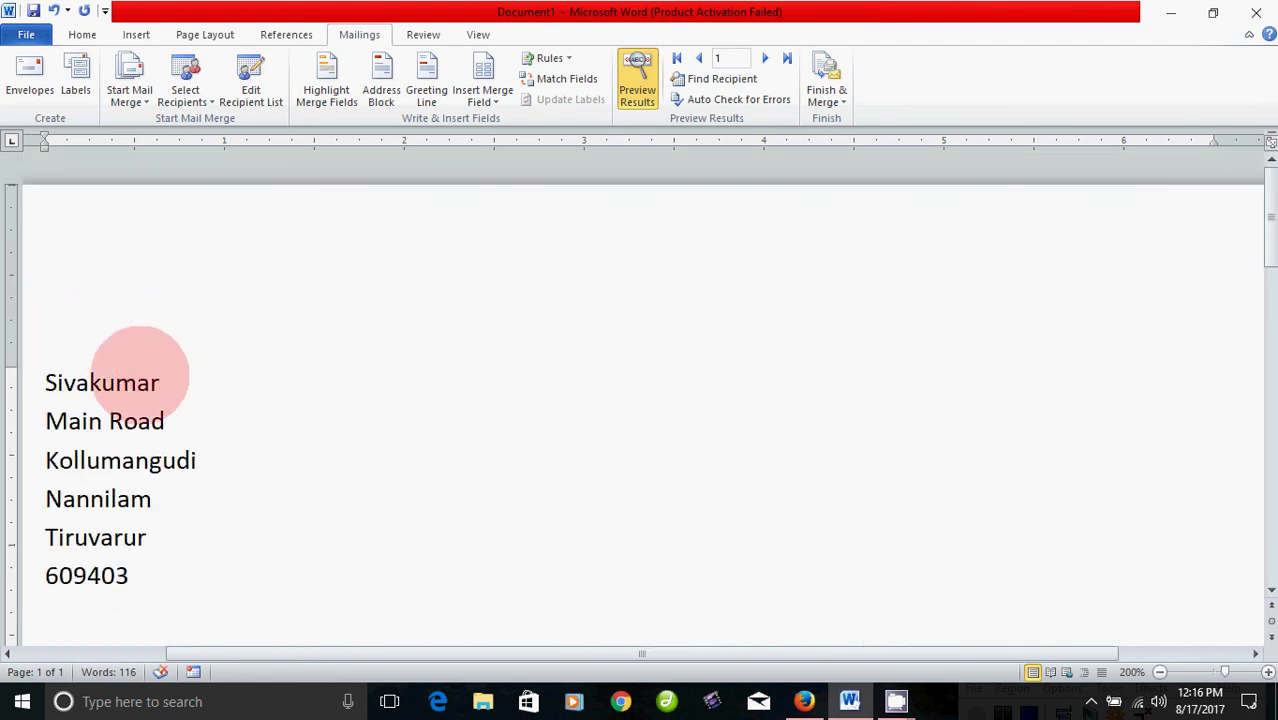
scroll(140, 380, down, 2)
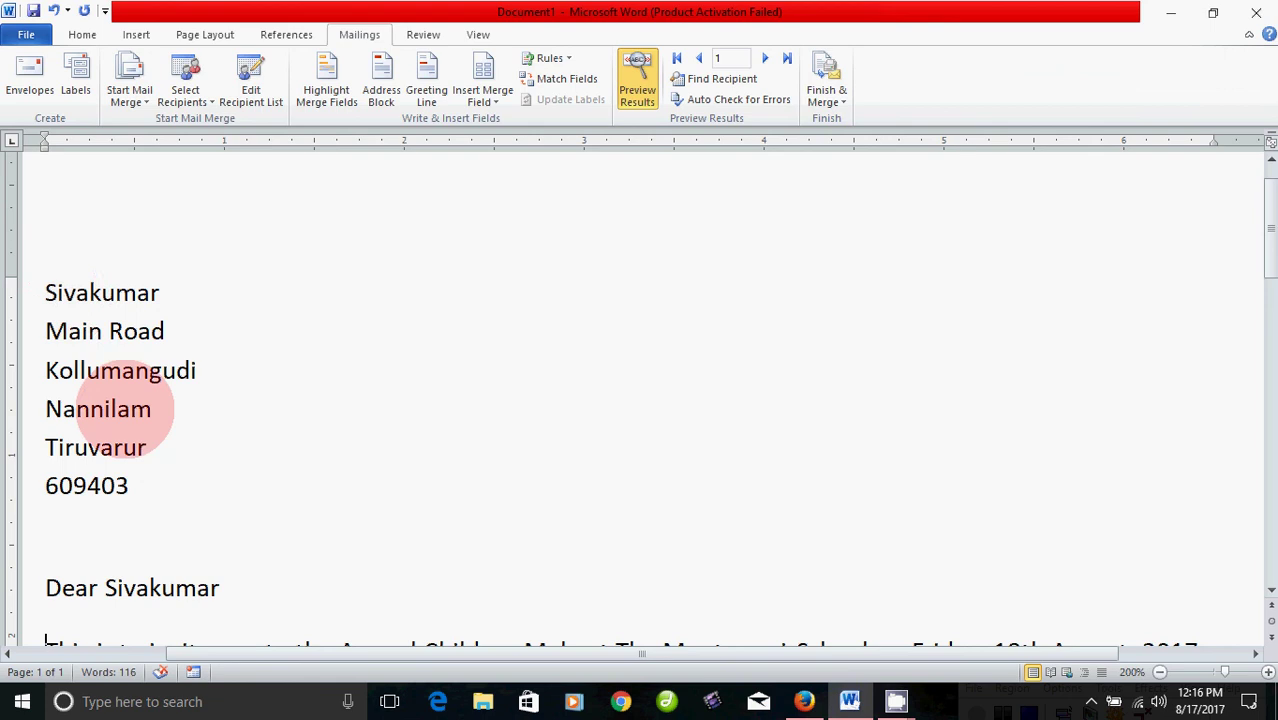
scroll(120, 407, down, 2)
scroll(110, 412, down, 4)
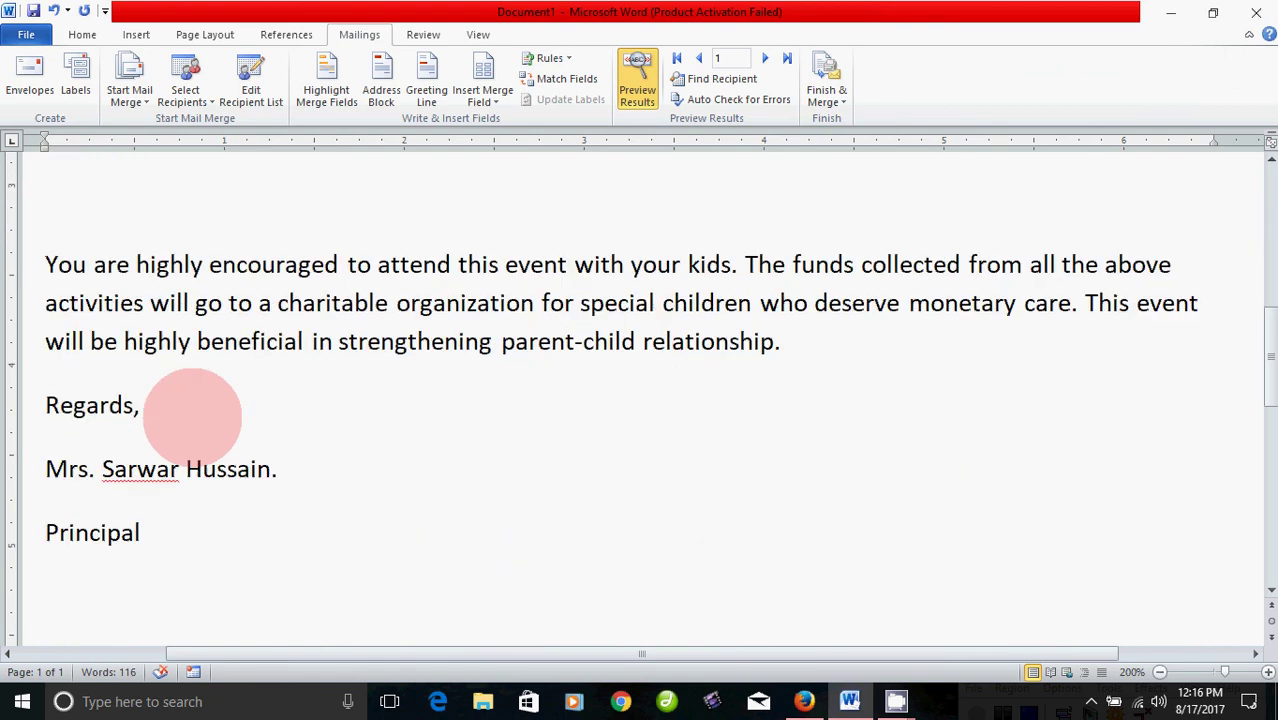
scroll(180, 415, down, 3)
scroll(192, 417, down, 2)
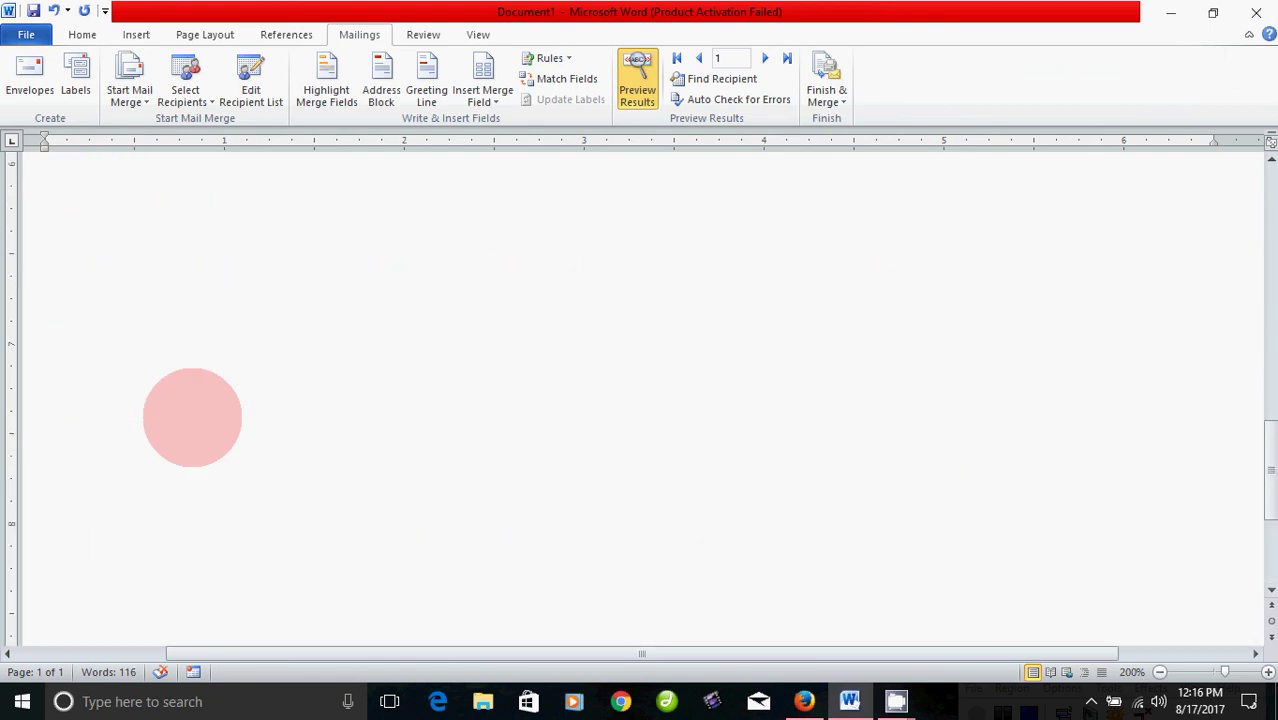
scroll(192, 417, up, 3)
scroll(192, 417, up, 3)
scroll(192, 417, up, 1)
scroll(192, 417, up, 3)
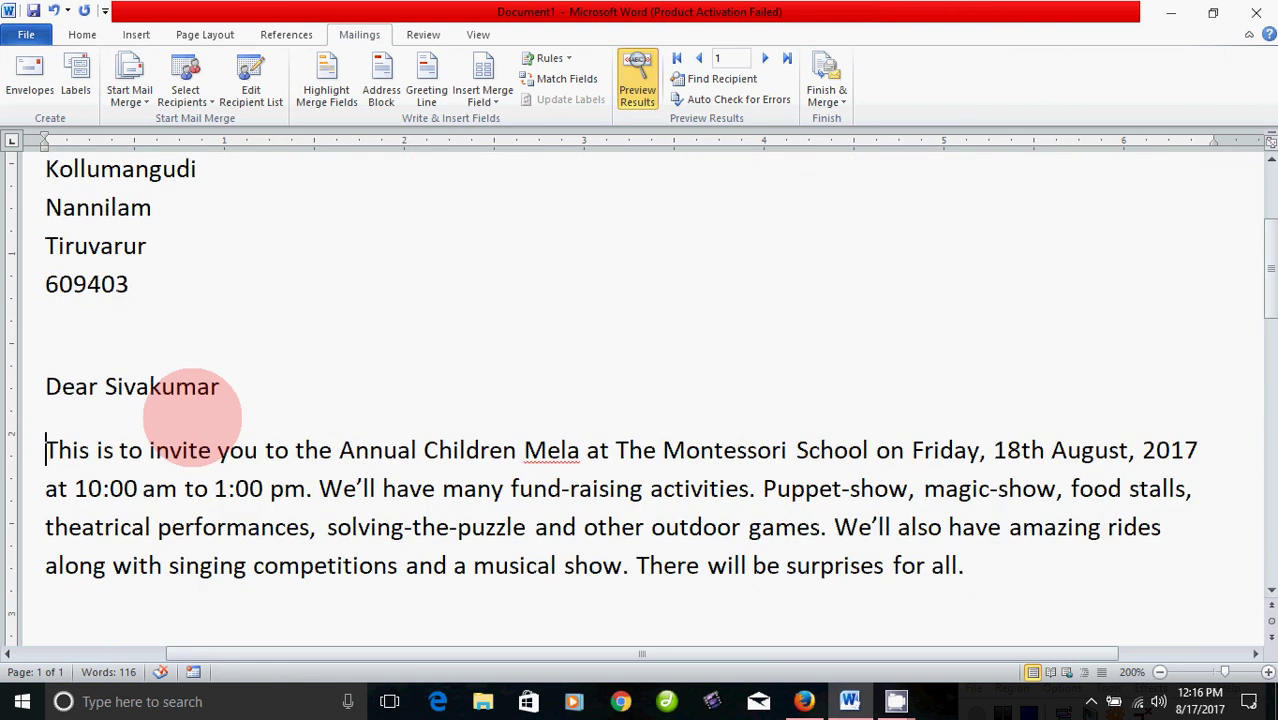
scroll(192, 417, up, 3)
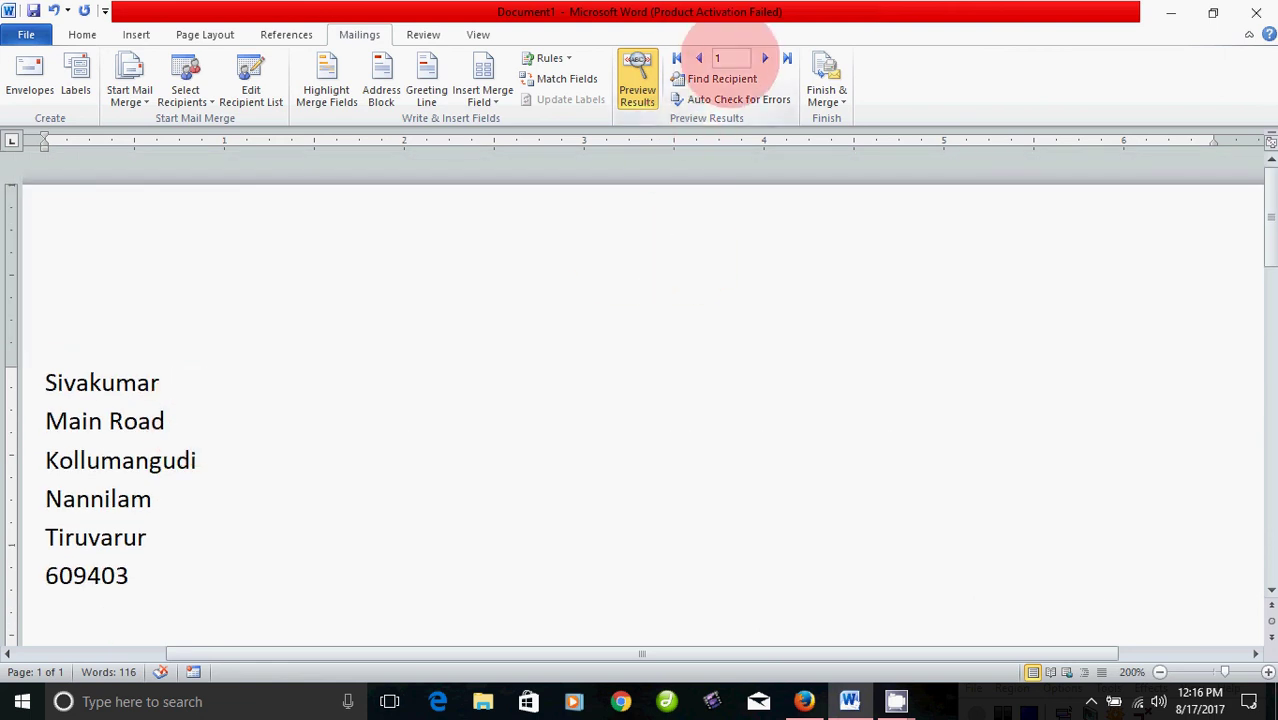
Step the preview through records 2 and 3, back to 1, then forward to record 3
click(765, 58)
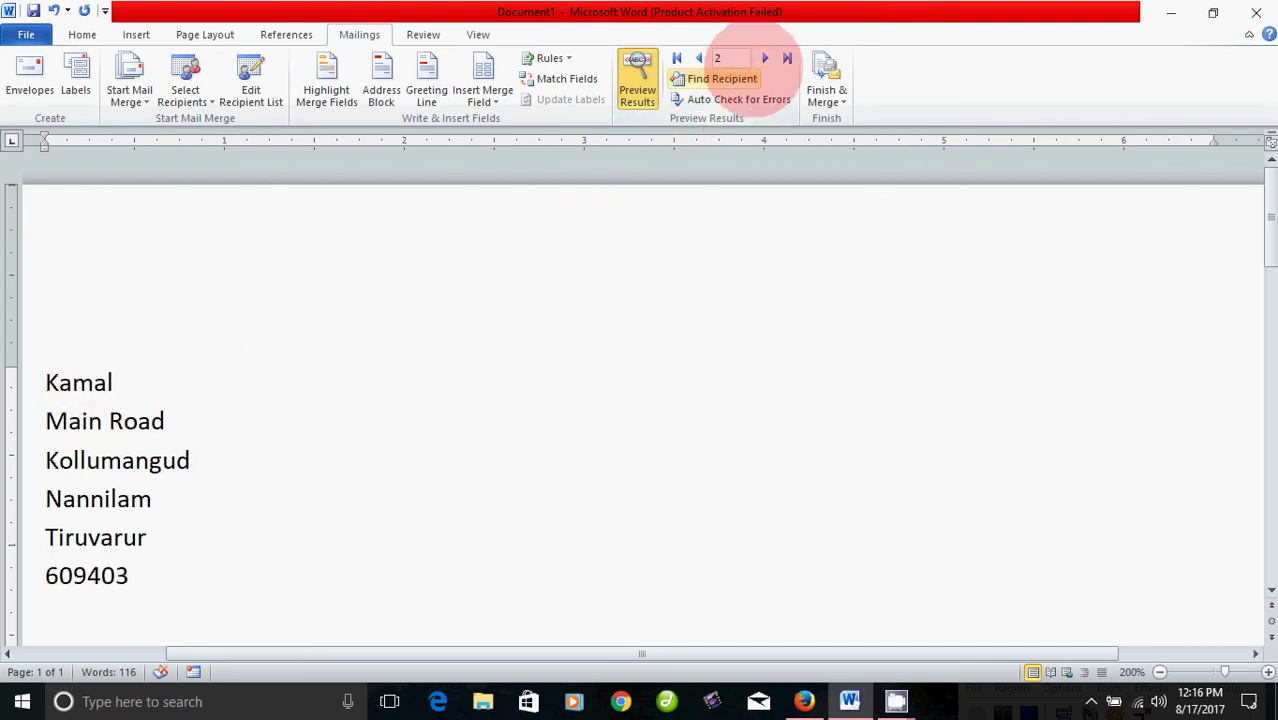
click(765, 58)
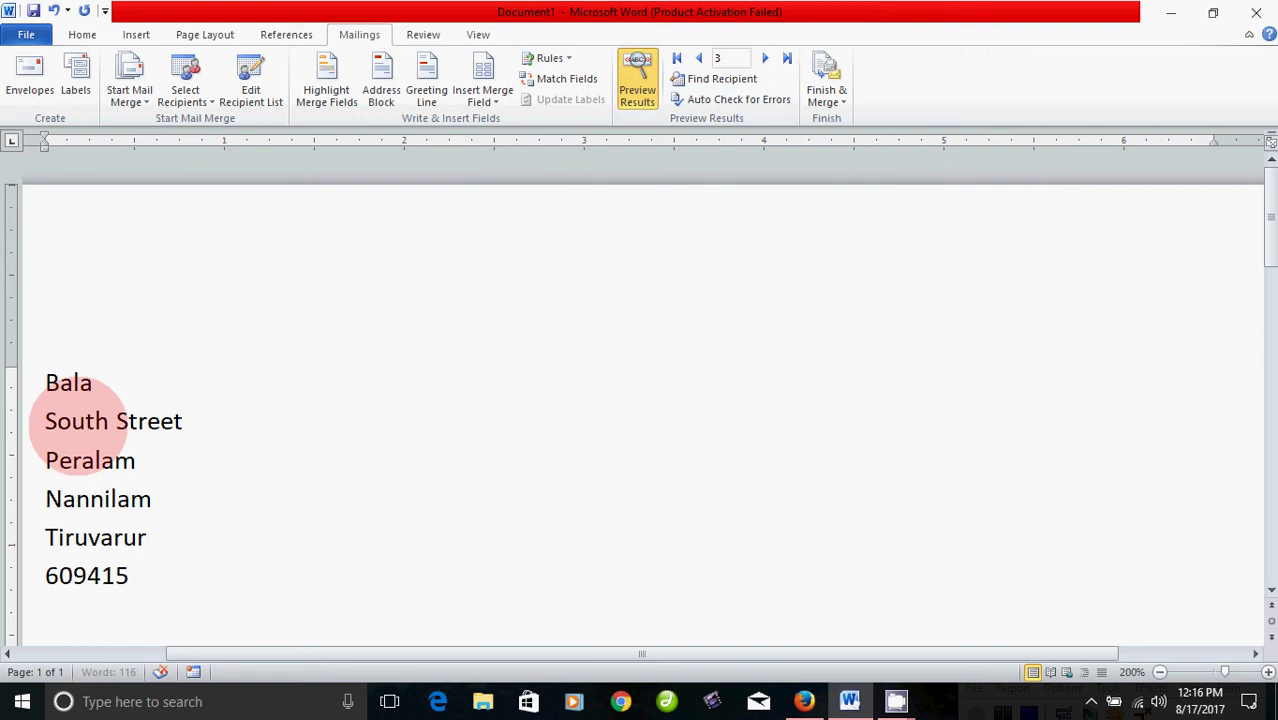
scroll(138, 410, down, 10)
scroll(137, 410, down, 5)
scroll(140, 410, up, 2)
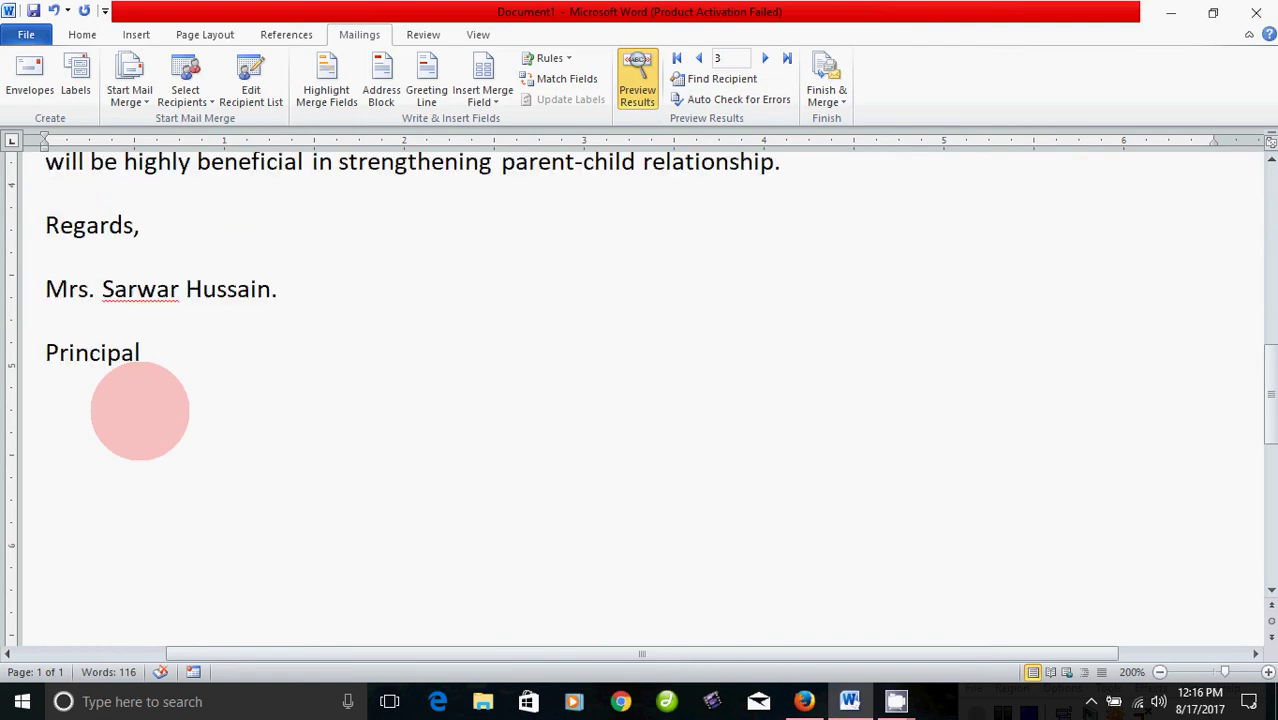
scroll(140, 410, up, 3)
scroll(140, 410, up, 3)
scroll(140, 410, up, 4)
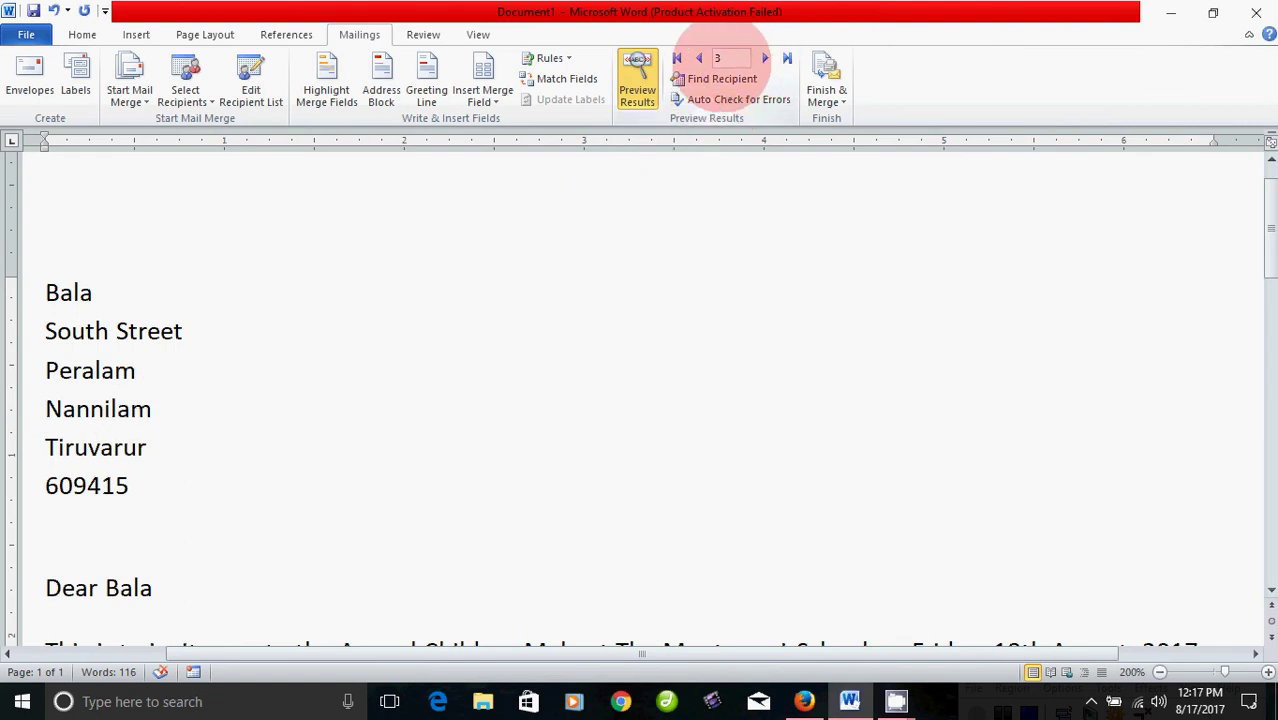
click(699, 58)
click(699, 58)
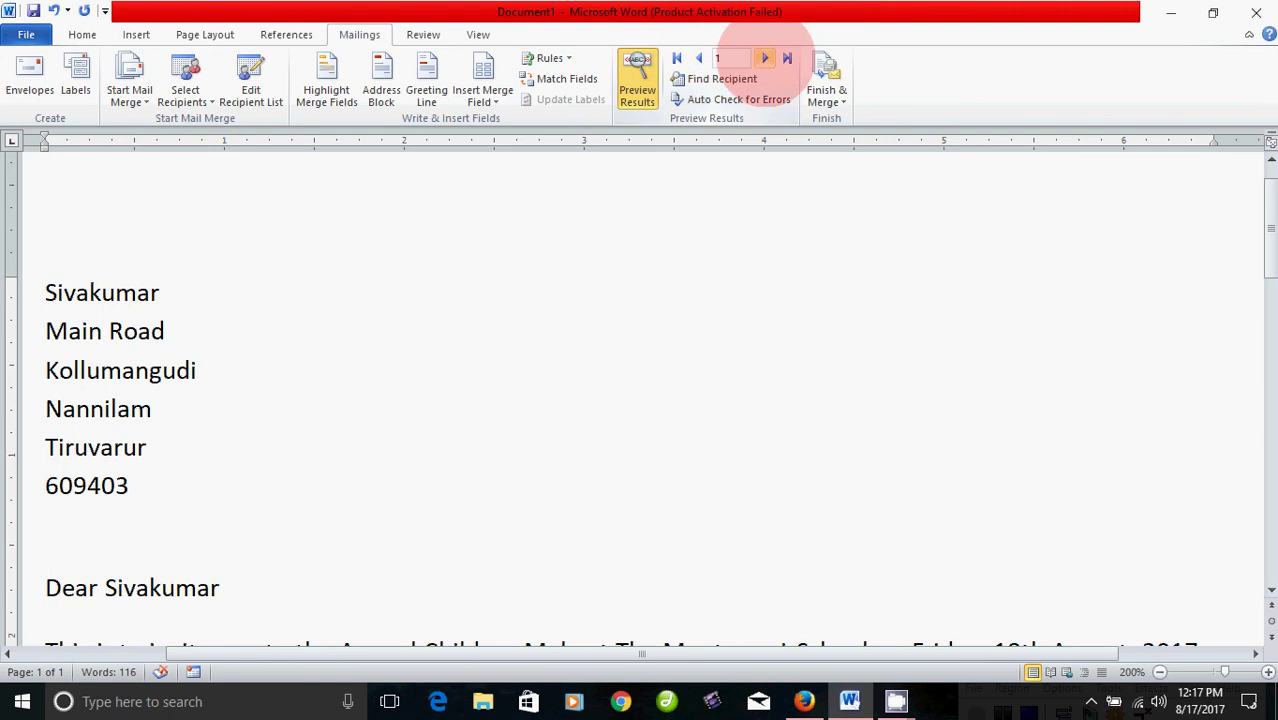
click(764, 58)
click(764, 58)
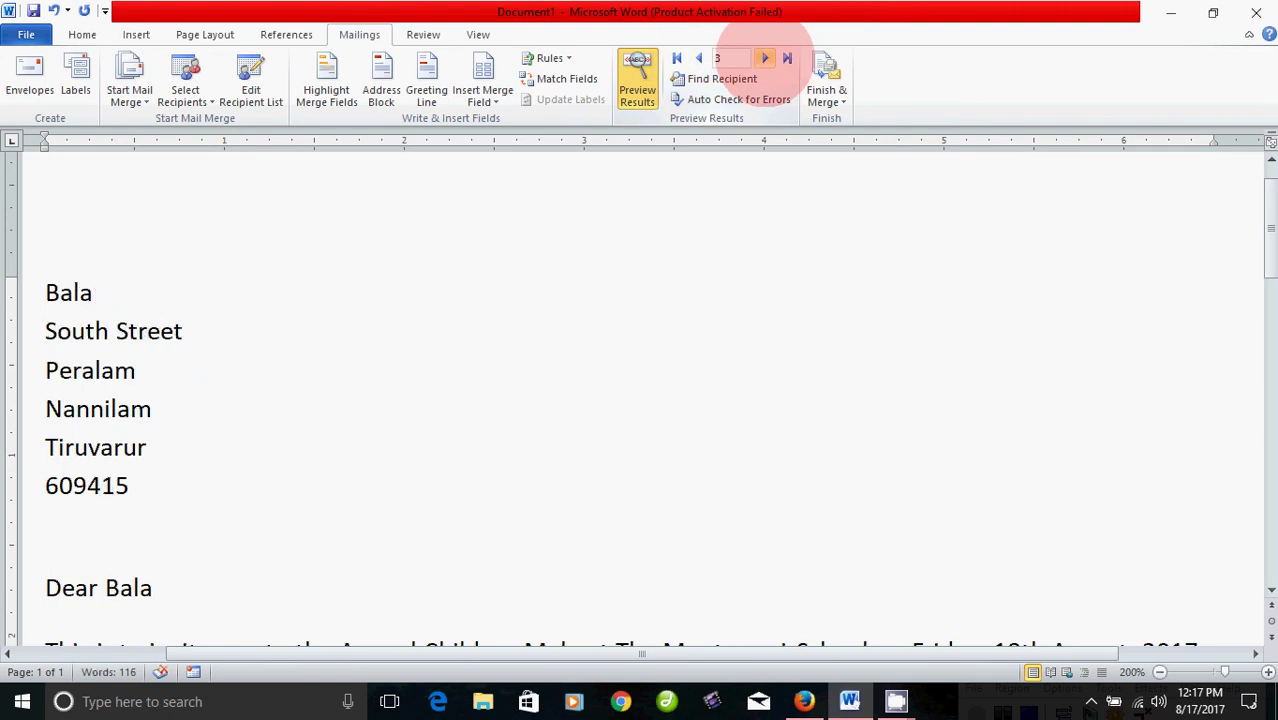
click(29, 68)
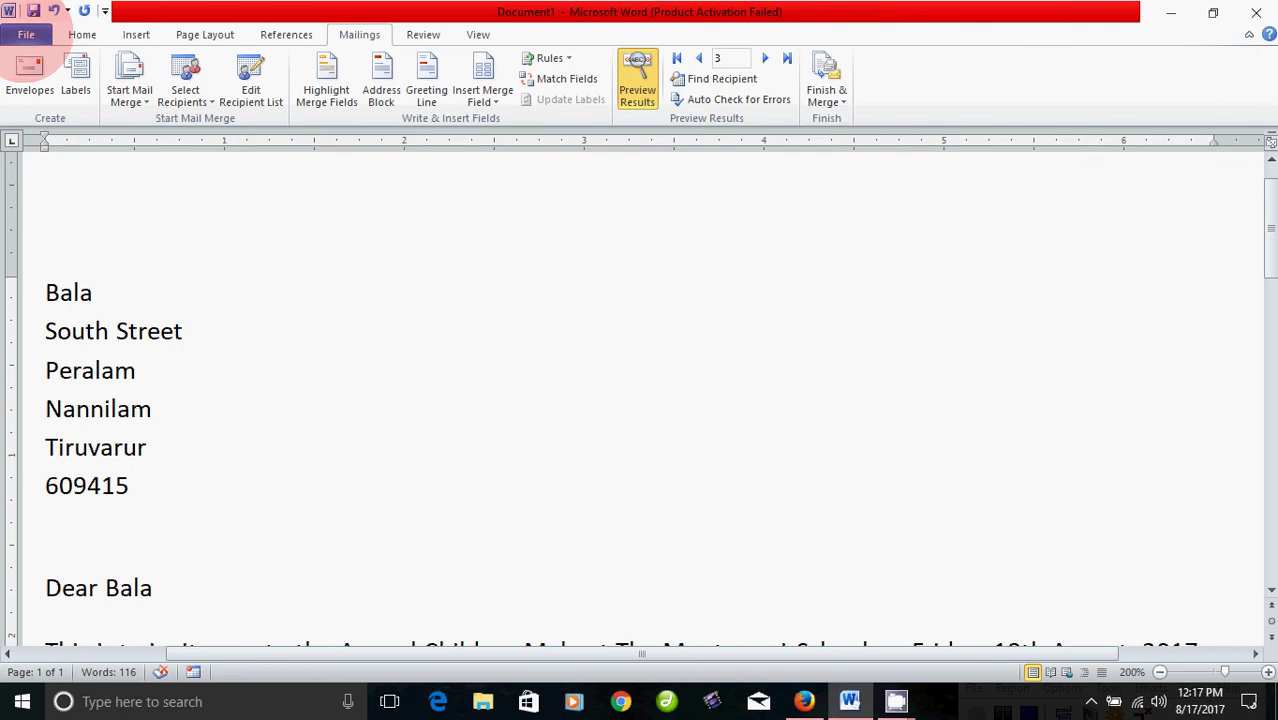
View the print preview of the merged letter, then close the document window
click(26, 34)
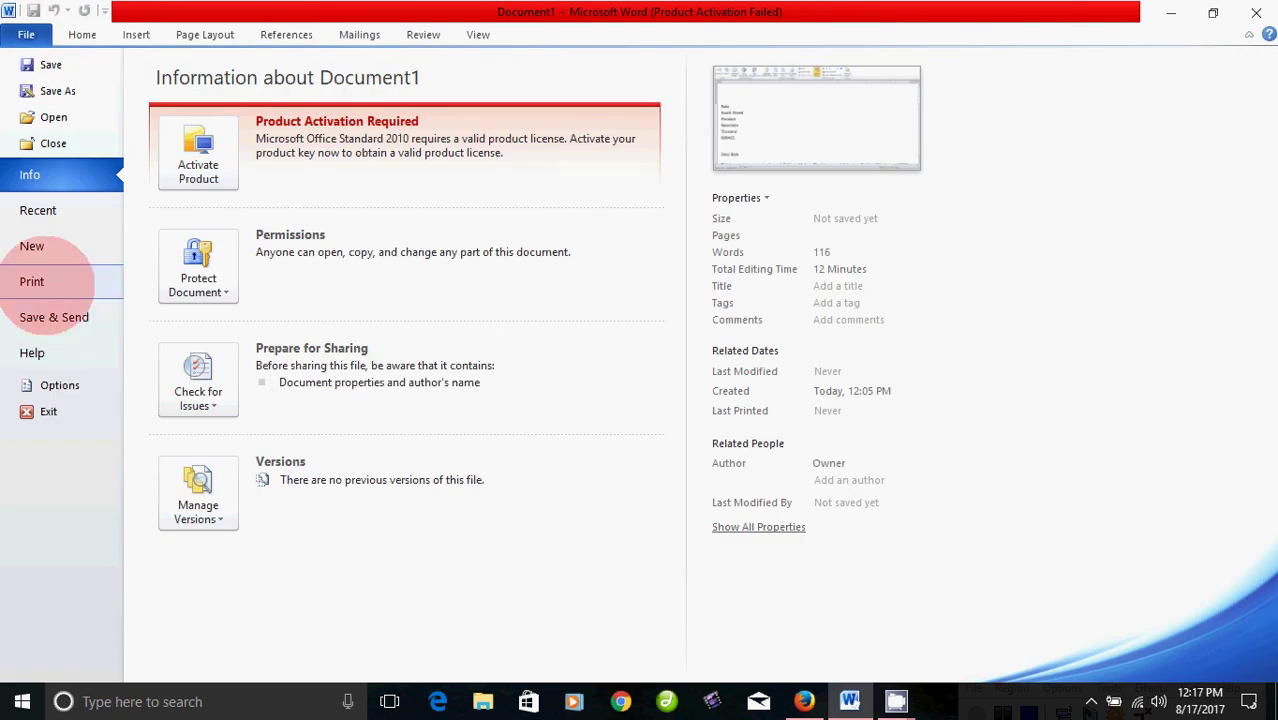
click(55, 281)
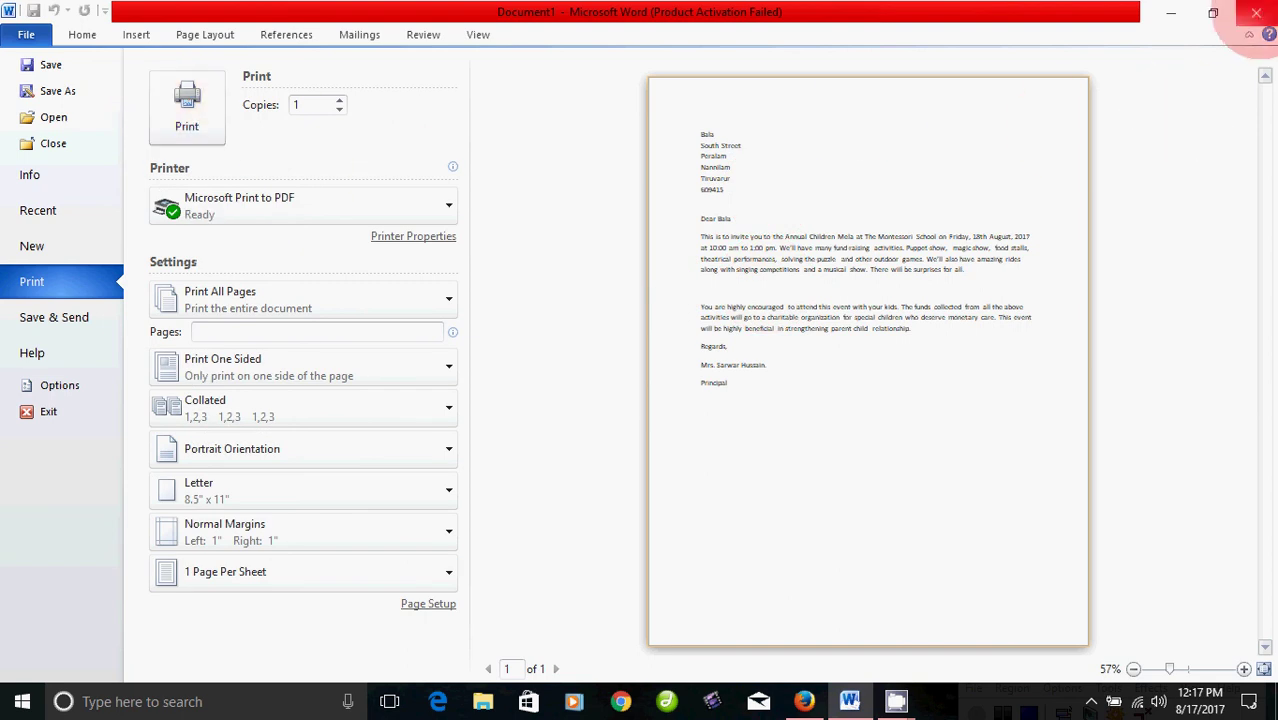
click(1256, 13)
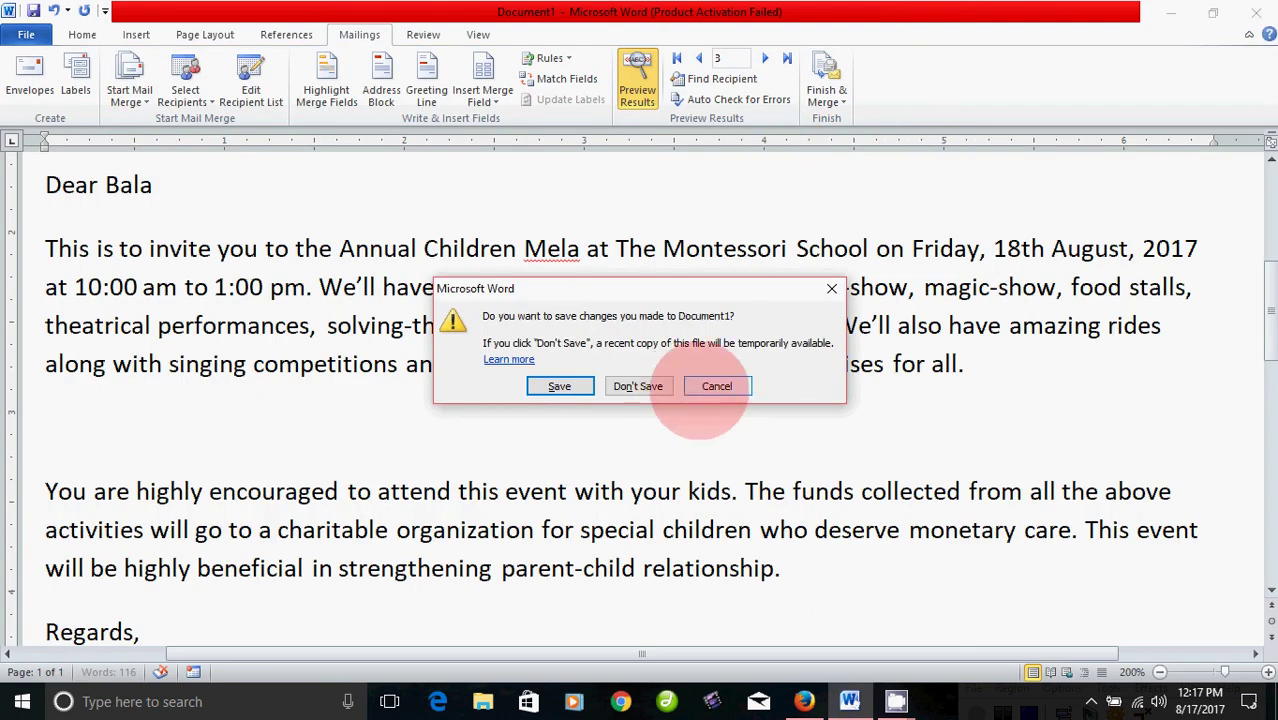
Cancel the save prompt to keep Document1 open and review the third recipient's letter
click(699, 389)
scroll(660, 442, up, 1)
scroll(660, 445, up, 2)
scroll(662, 447, up, 3)
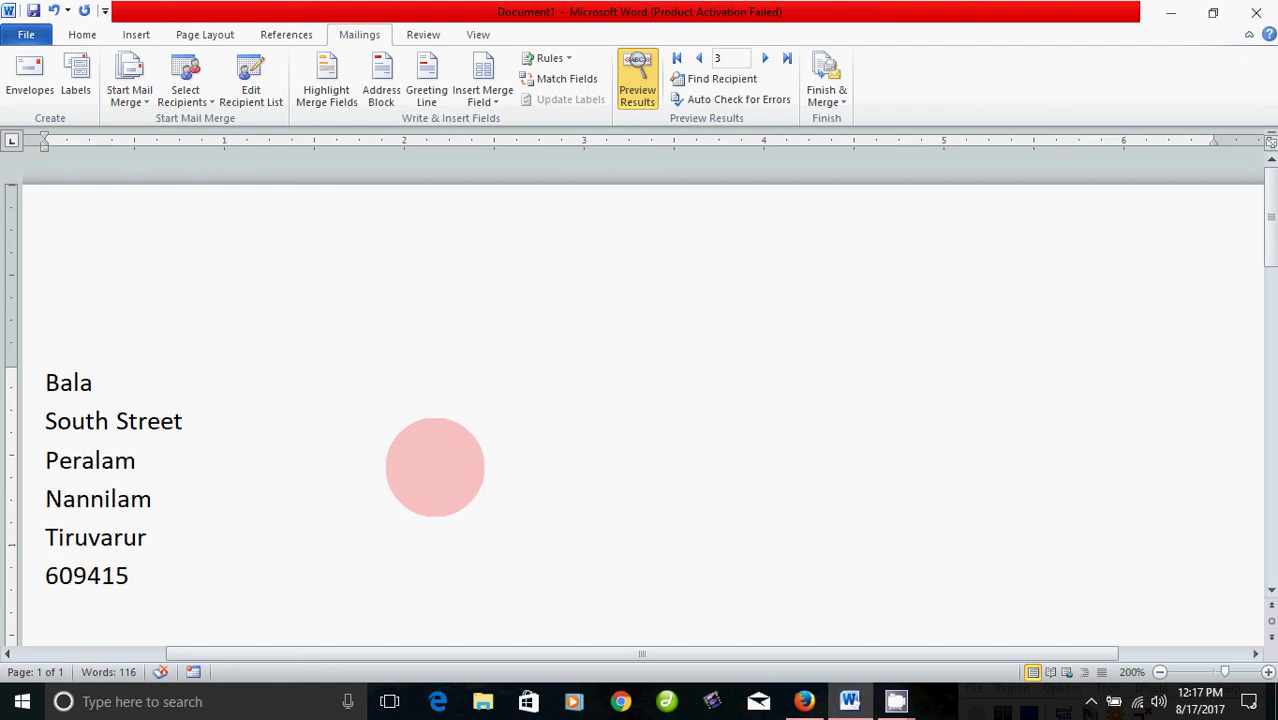
scroll(434, 466, down, 2)
scroll(434, 466, down, 2)
scroll(434, 467, down, 3)
scroll(434, 466, down, 2)
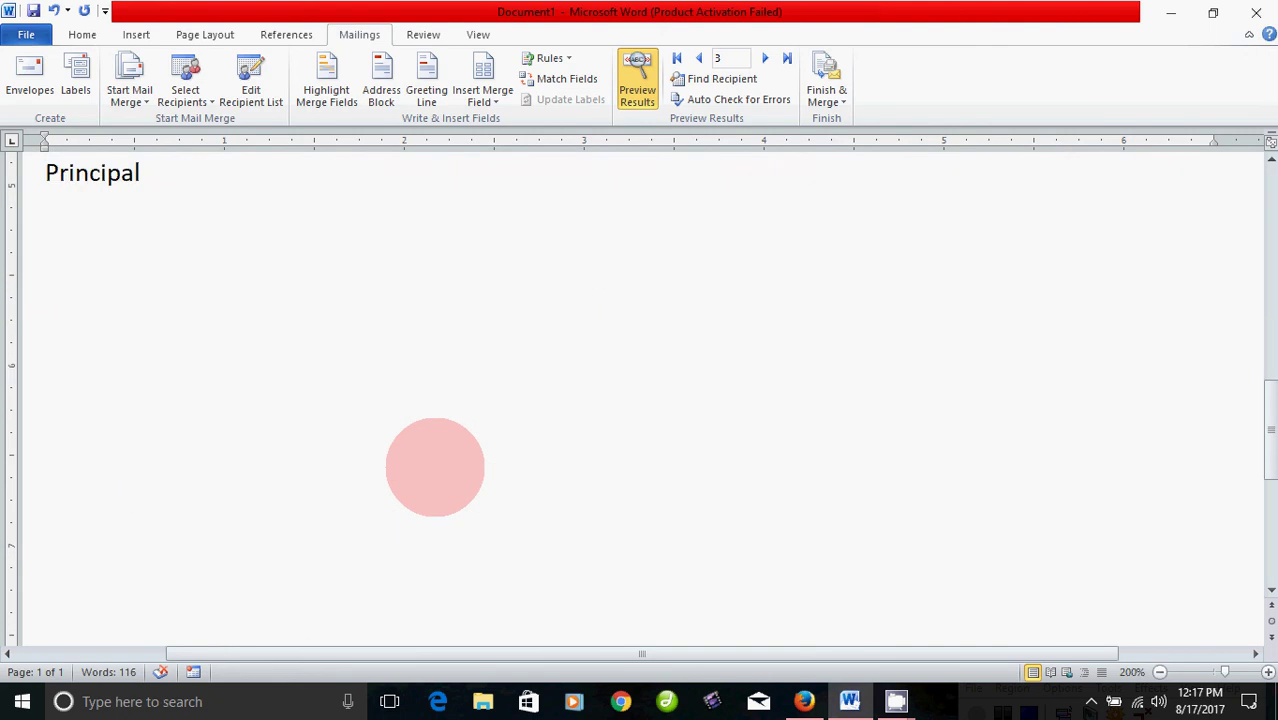
scroll(434, 466, up, 2)
scroll(434, 466, up, 3)
scroll(434, 466, up, 2)
scroll(434, 466, up, 2)
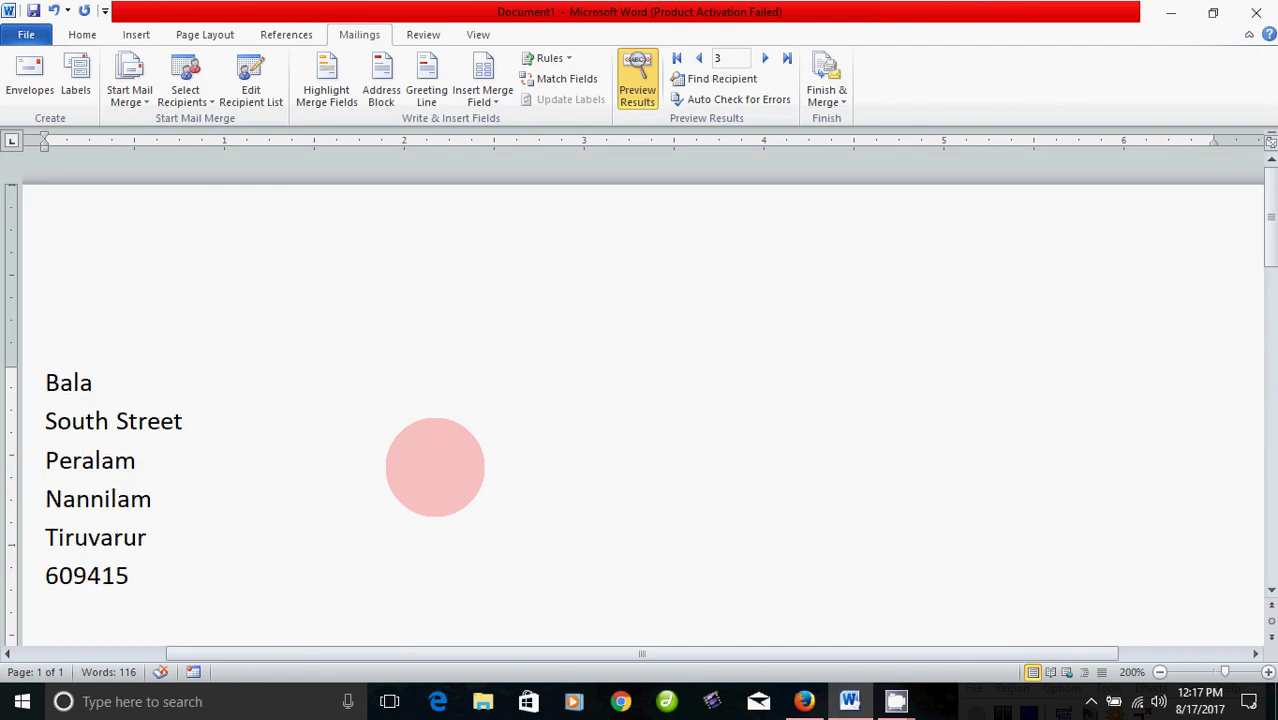